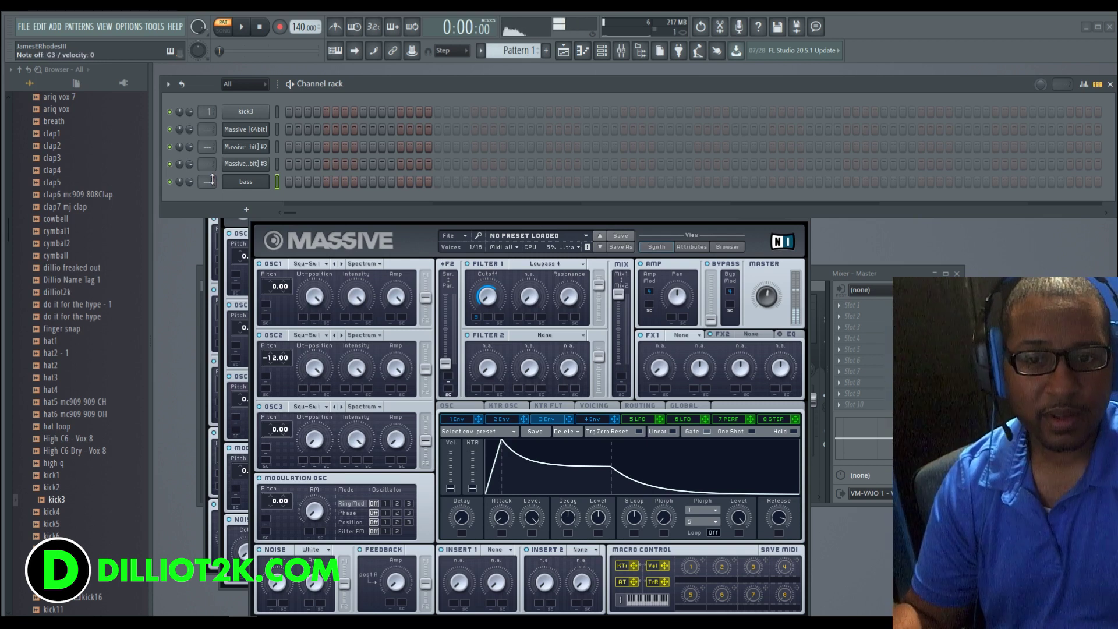
Set the project tempo to 88 BPM by tapping the beat in the Tempo tapper
right_click(304, 26)
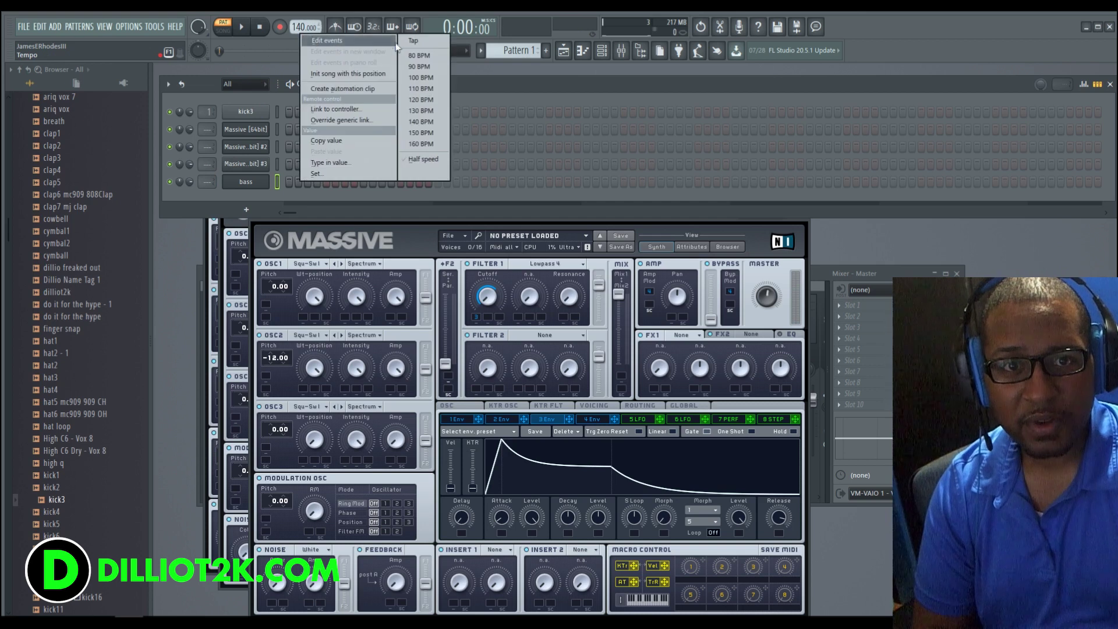
left_click(386, 43)
left_click(558, 304)
left_click(558, 304)
left_click(558, 304)
left_click(558, 304)
left_click(558, 304)
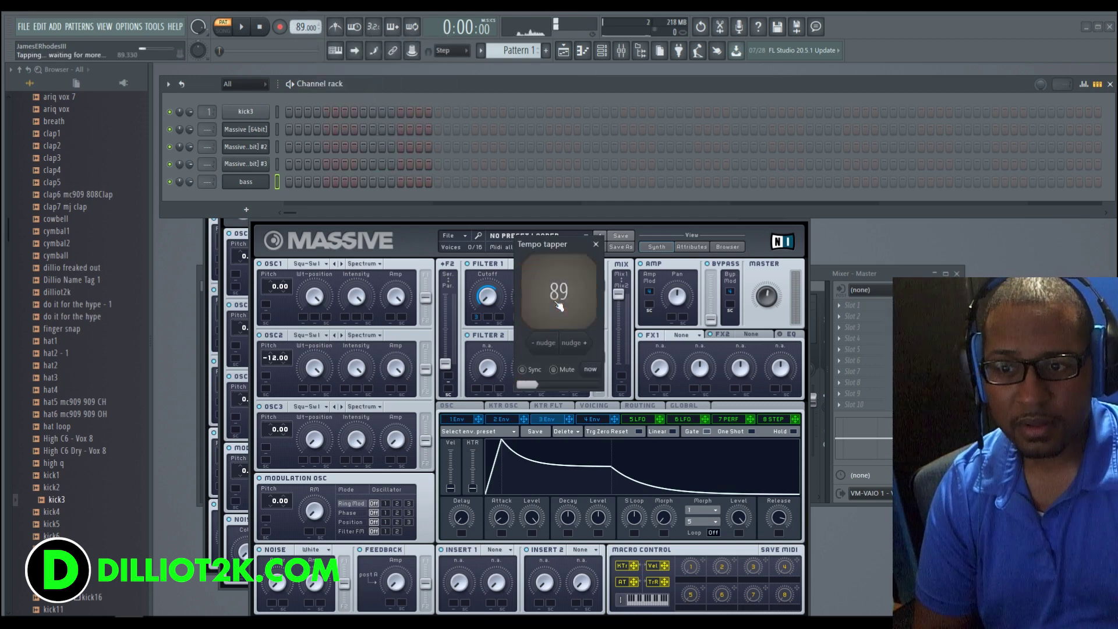
left_click(567, 305)
left_click(567, 304)
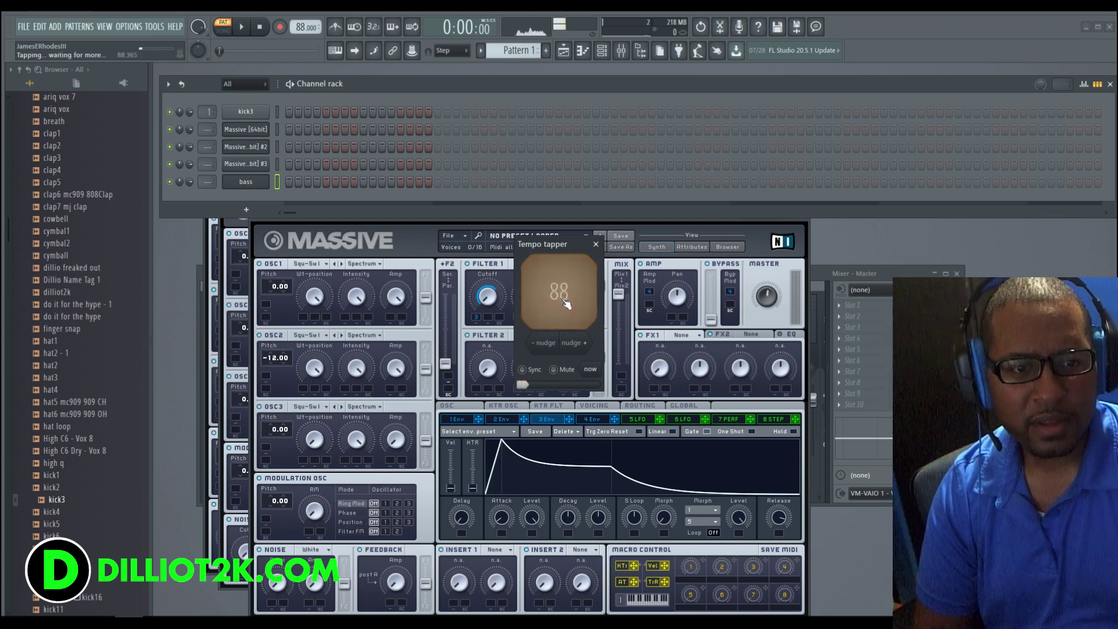
left_click(596, 244)
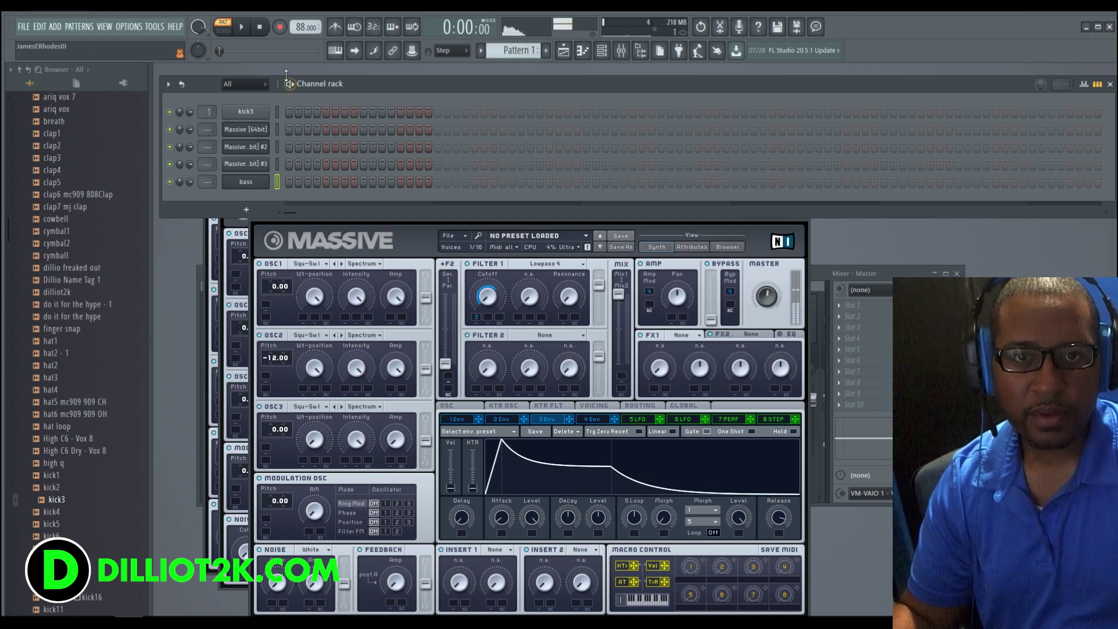
Turn on the metronome and record a bass part on the bass channel in Pattern 1
left_click(335, 26)
left_click(245, 34)
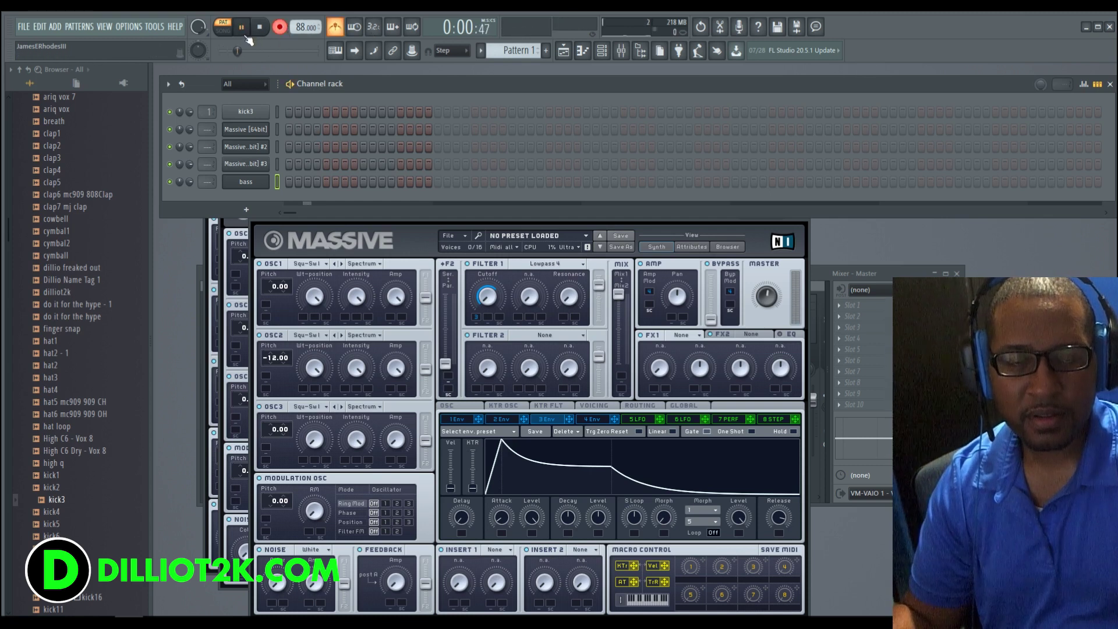
left_click(258, 35)
left_click(242, 27)
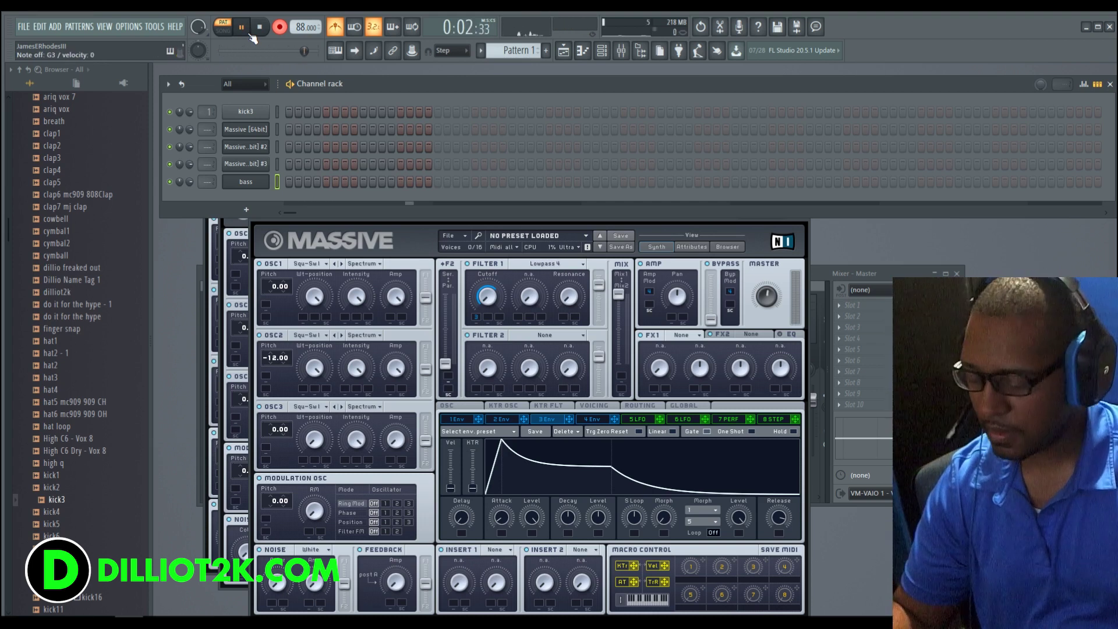
left_click(280, 27)
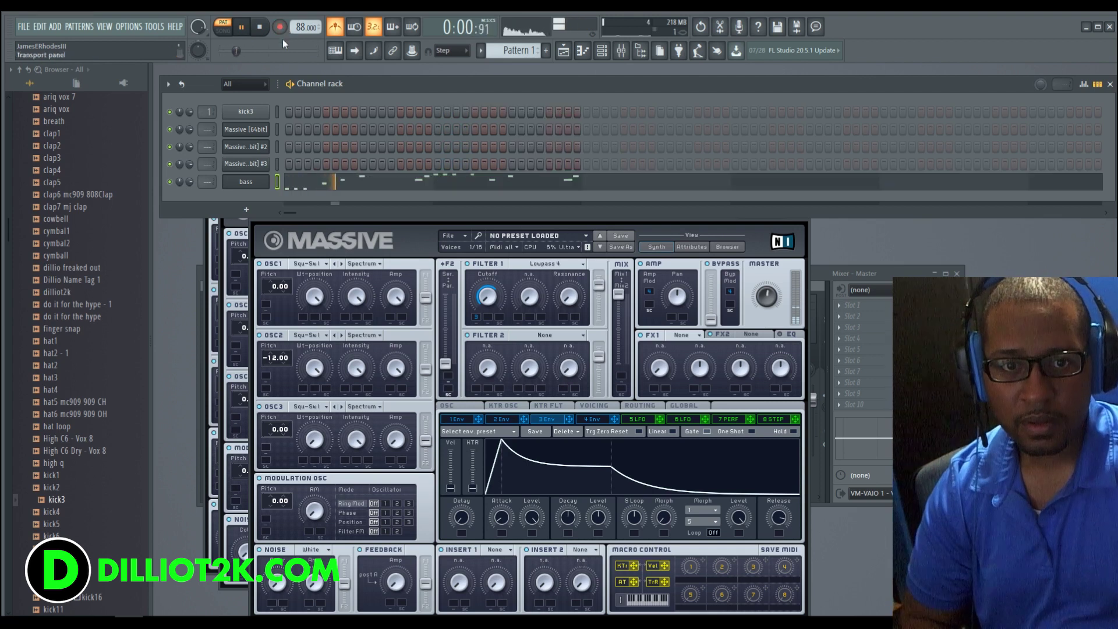
left_click(282, 28)
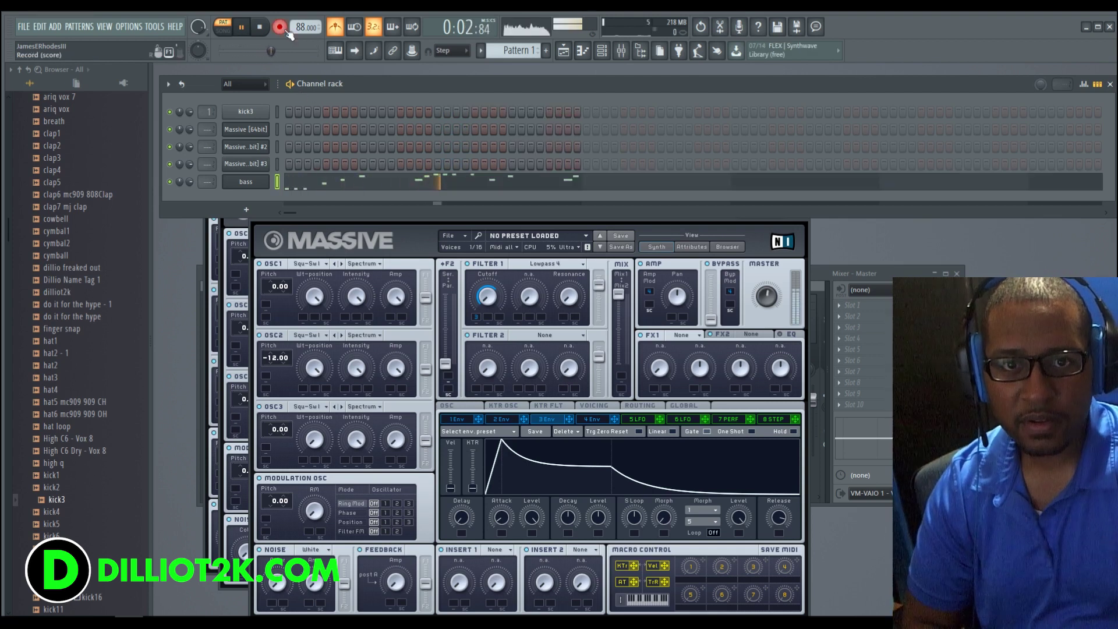
Play back the pattern and place kick3 hits on steps 1, 17 and 21
left_click(288, 112)
key("space")
key("space")
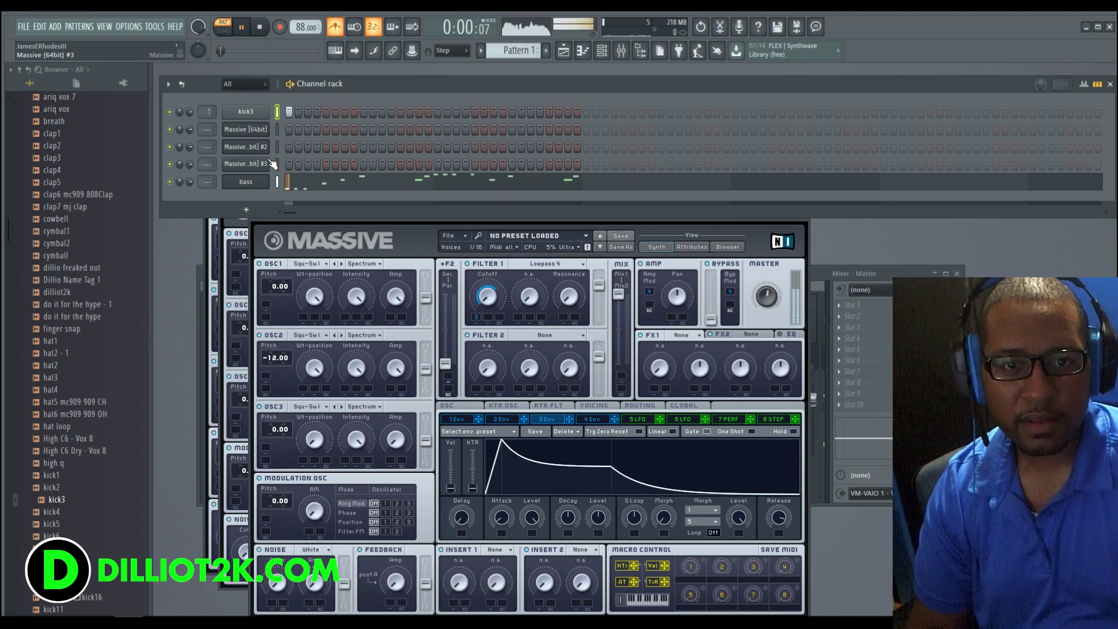
key("space")
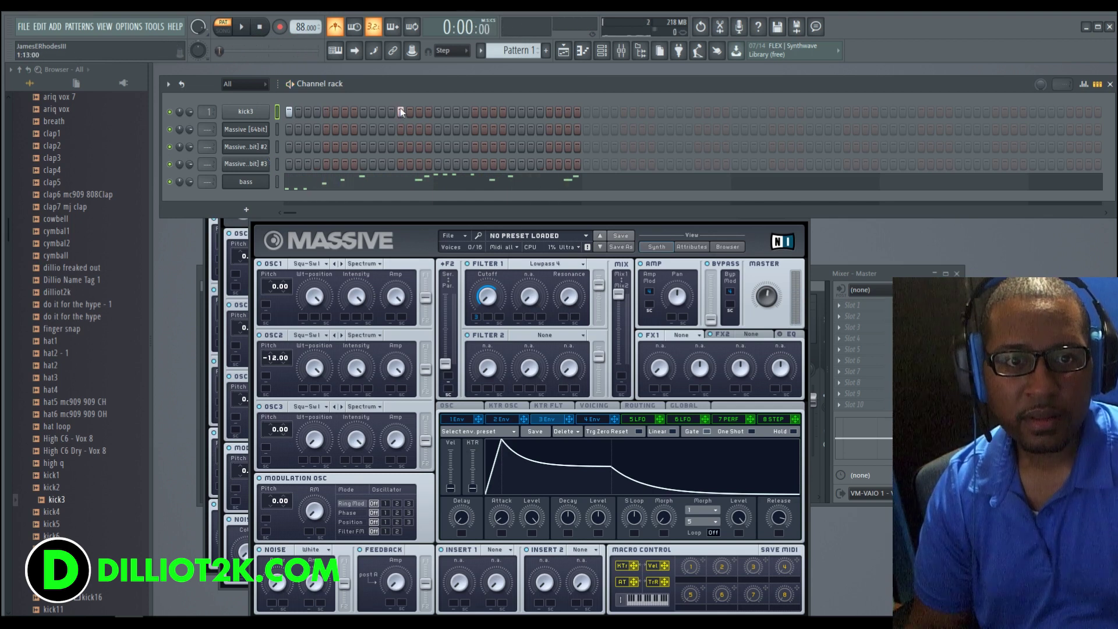
left_click(476, 112)
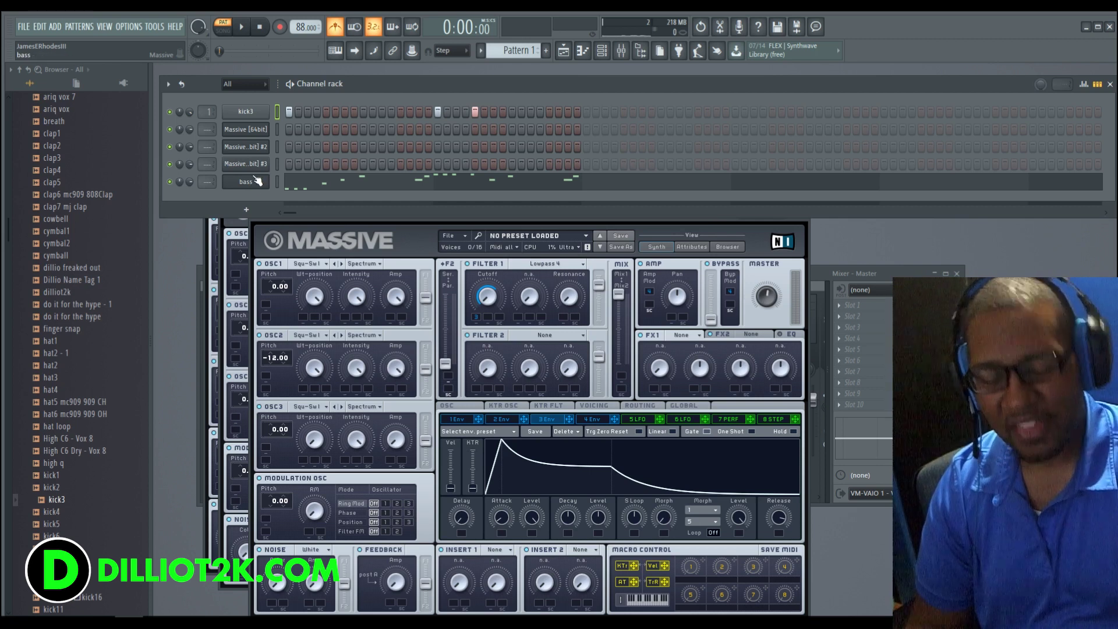
Remove the kick3 hit on step 21 and add kick3 hits on steps 3, 9, 11, 19, 25 and 27
key("space")
left_click(326, 113)
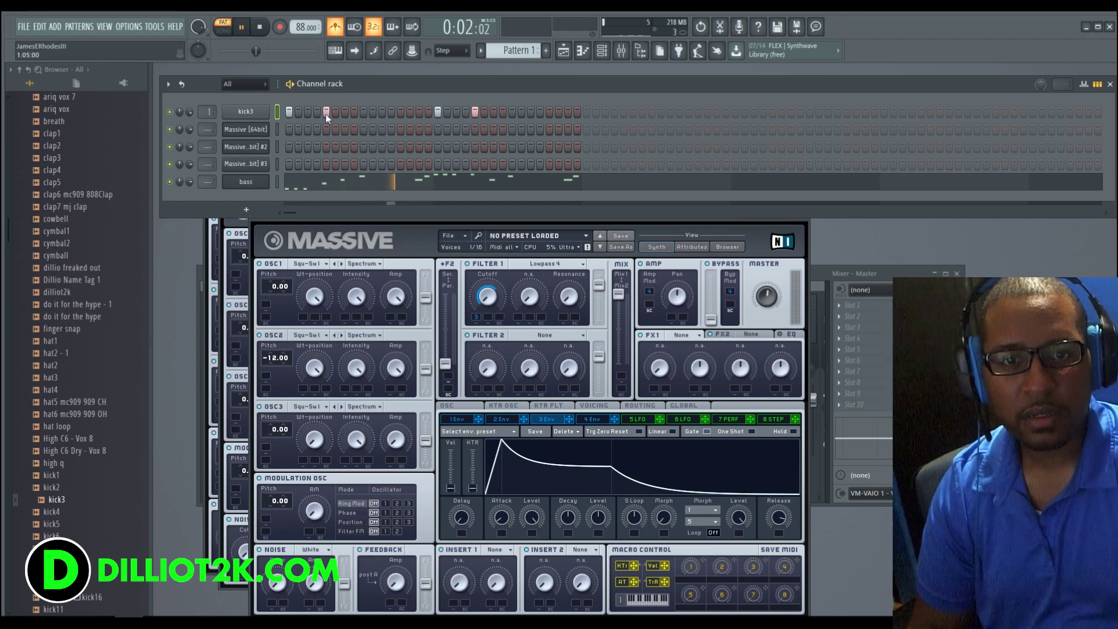
right_click(326, 112)
left_click(309, 113)
left_click(474, 112)
left_click(457, 112)
key("space")
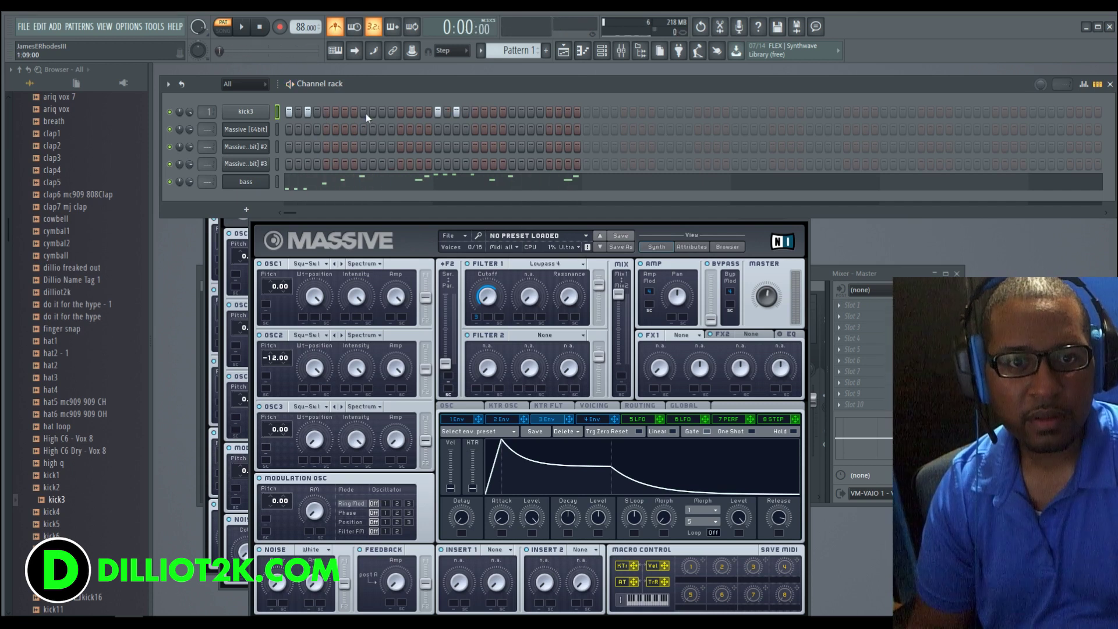
left_click(380, 112)
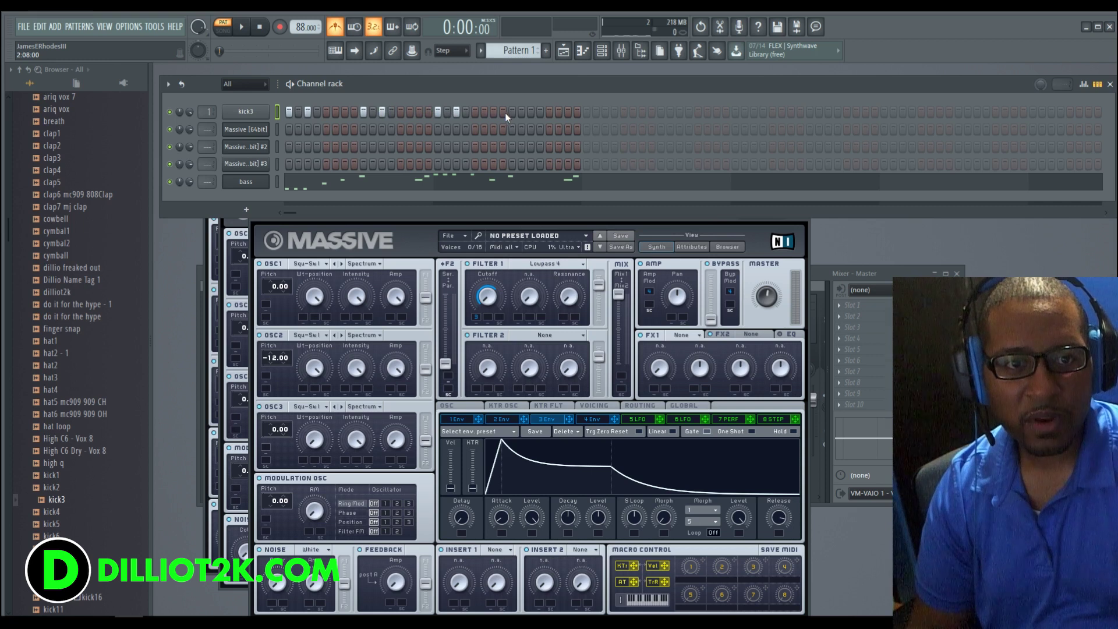
left_click(531, 112)
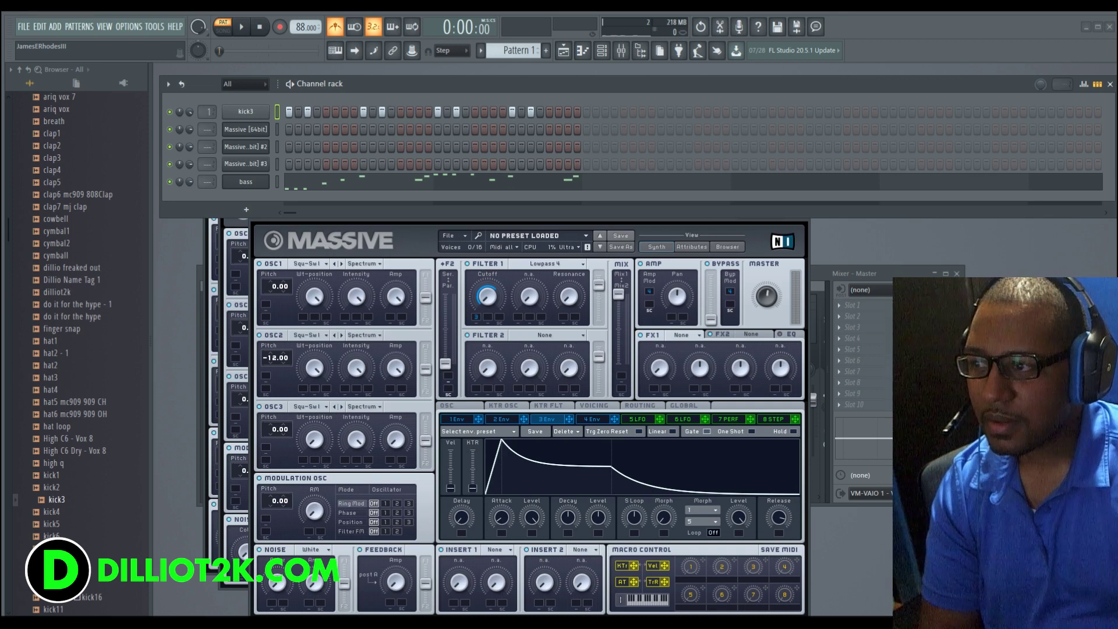
Add the OS_ABF_SFX_Old_Background_Noise sample as a new channel with Cut itself enabled and a hit on step 1
left_click_drag(251, 201, 256, 202)
right_click(266, 198)
mouse_move(330, 290)
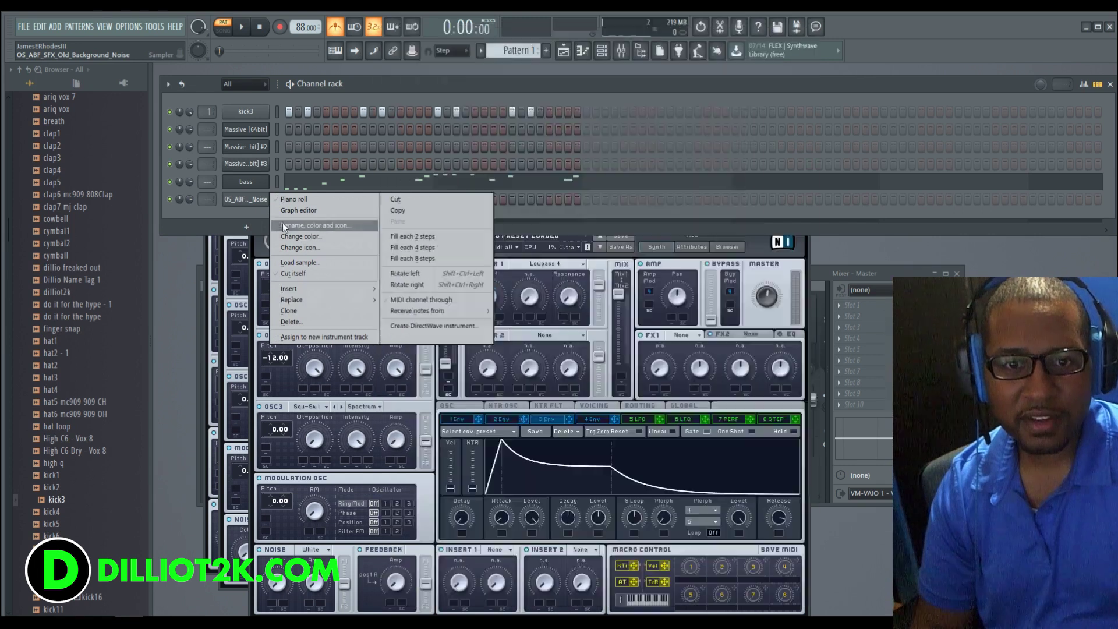
left_click(247, 211)
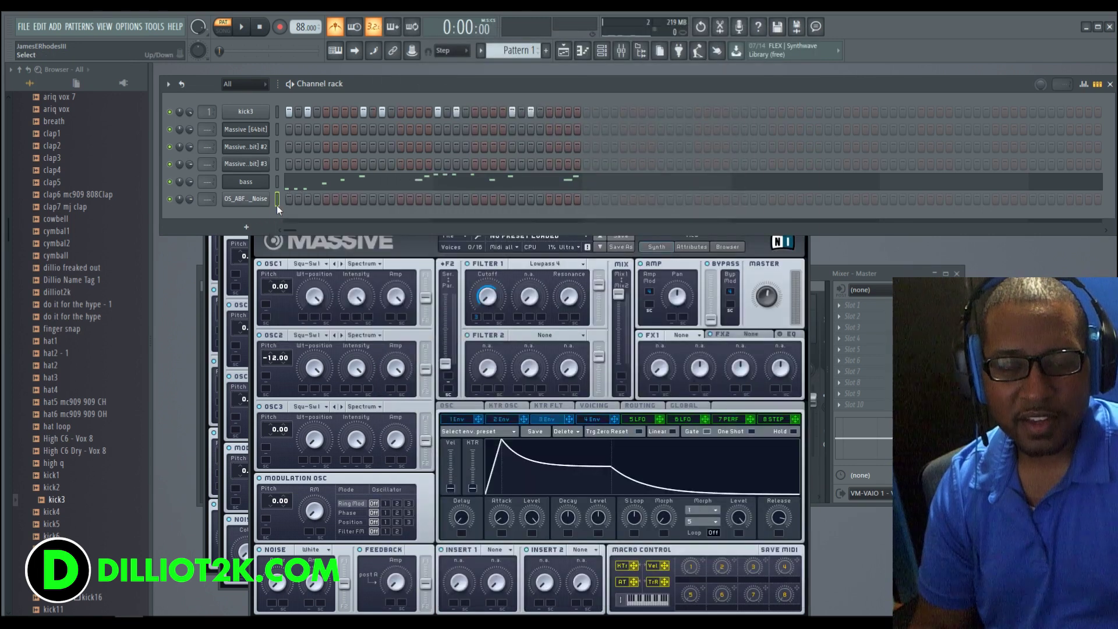
right_click(257, 199)
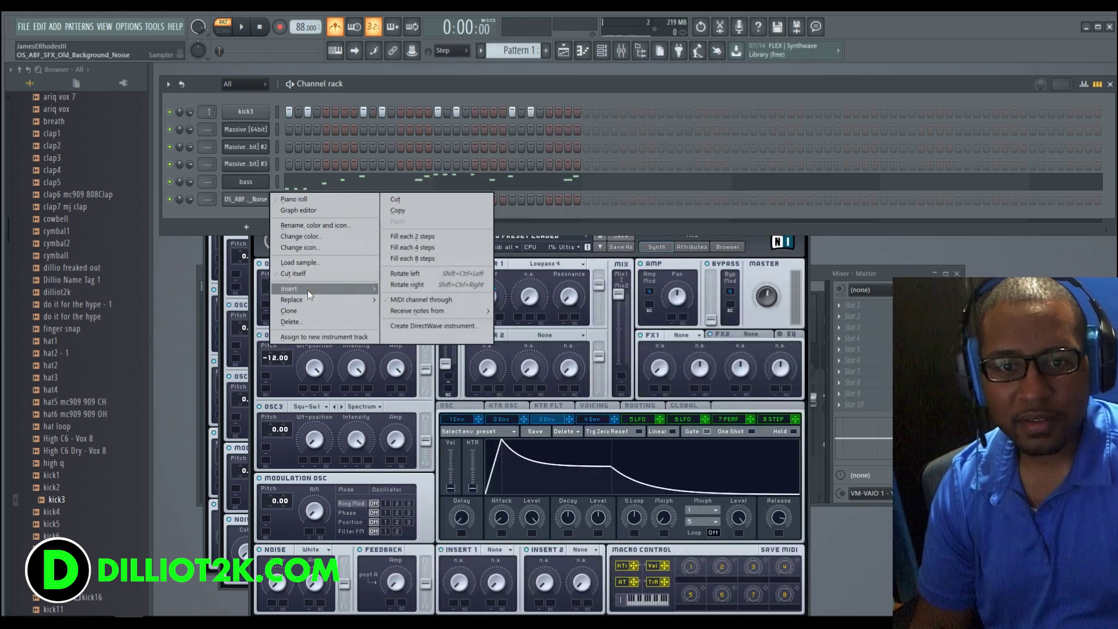
left_click(313, 275)
Add a background noise hit on step 17 and adjust that channel's volume while the pattern plays
key("space")
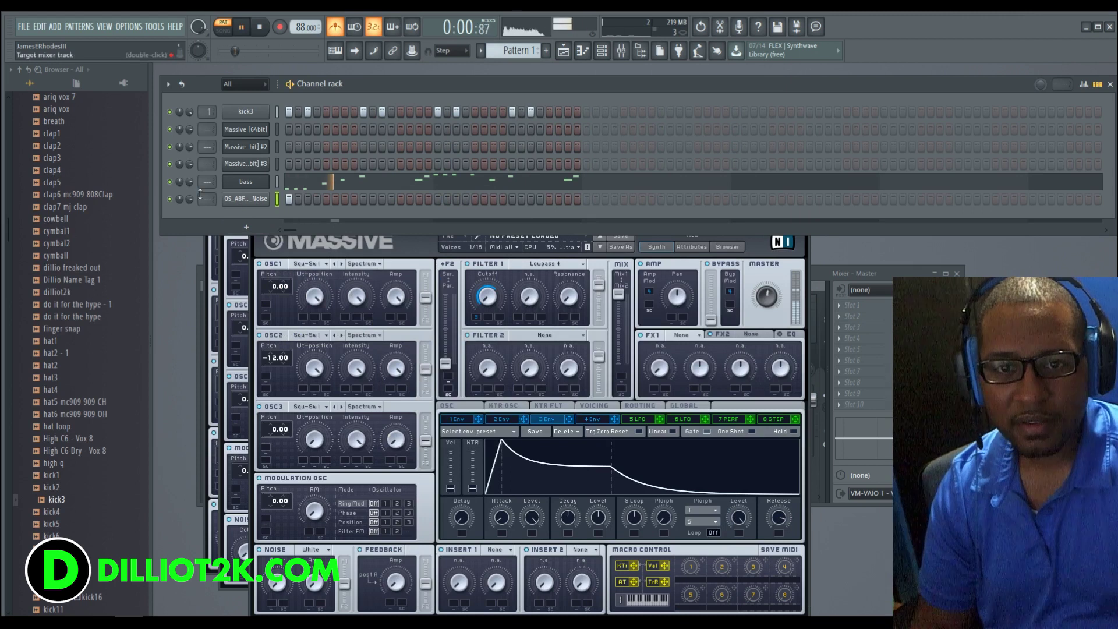
right_click(226, 201)
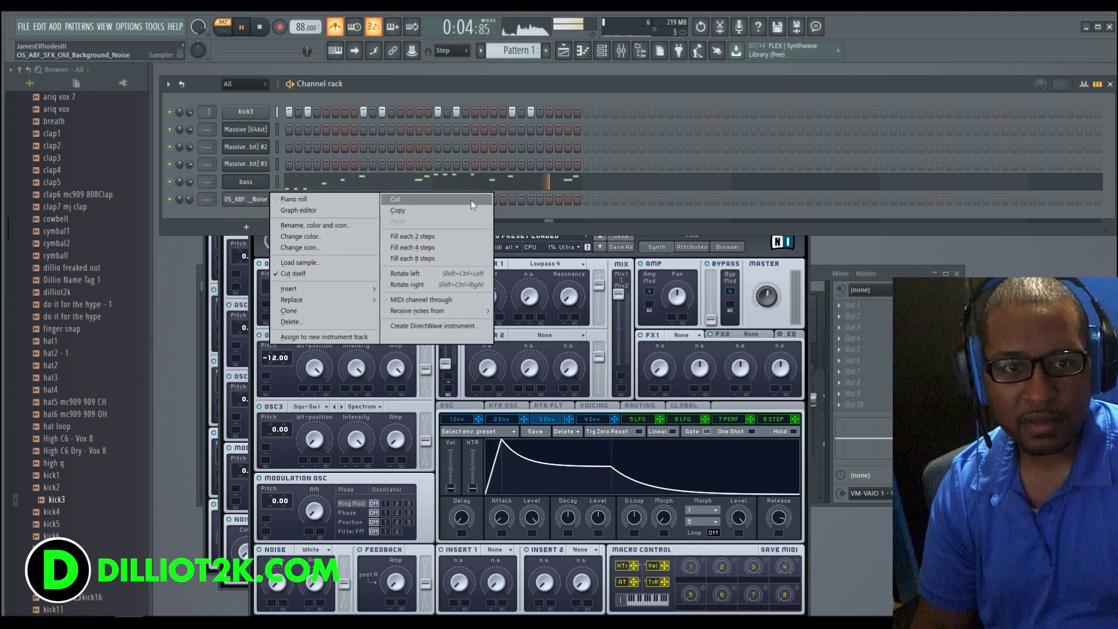
left_click(264, 208)
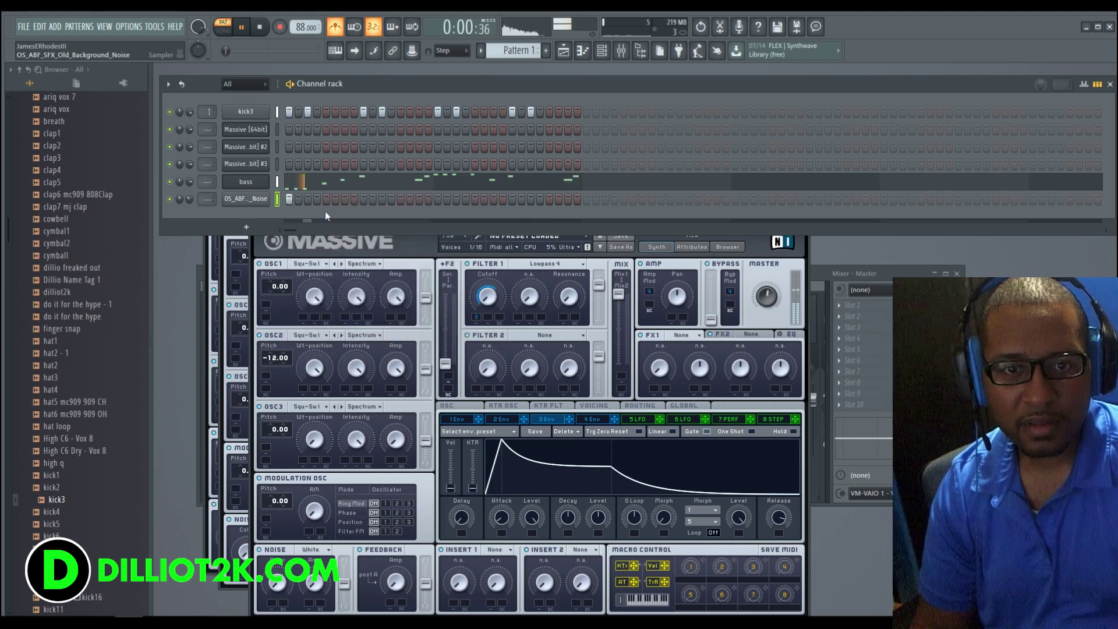
left_click(438, 198)
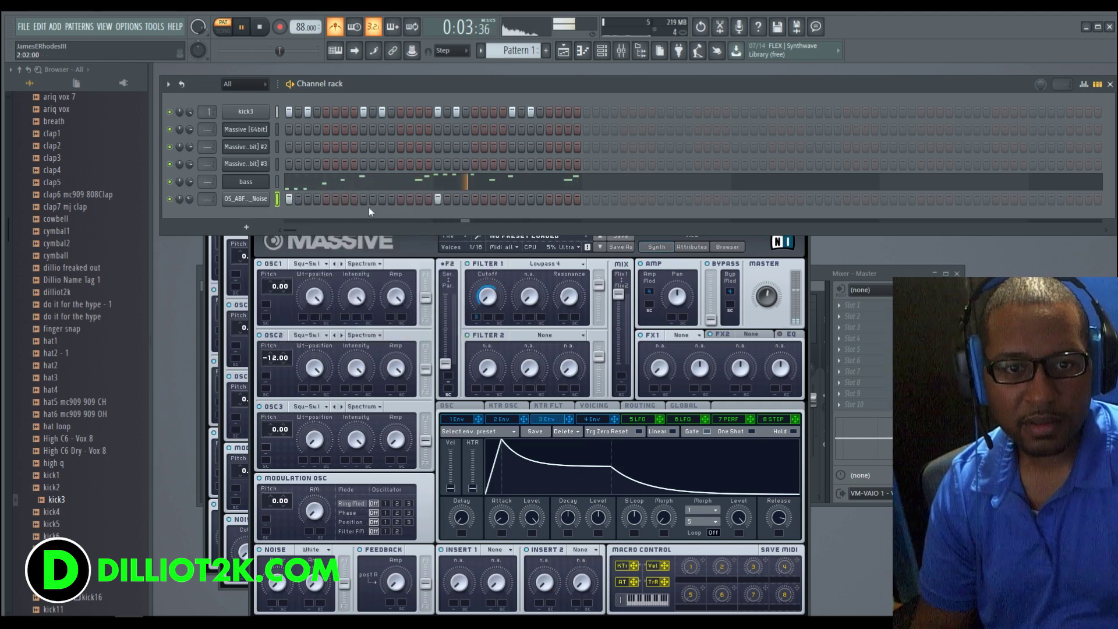
right_click(267, 197)
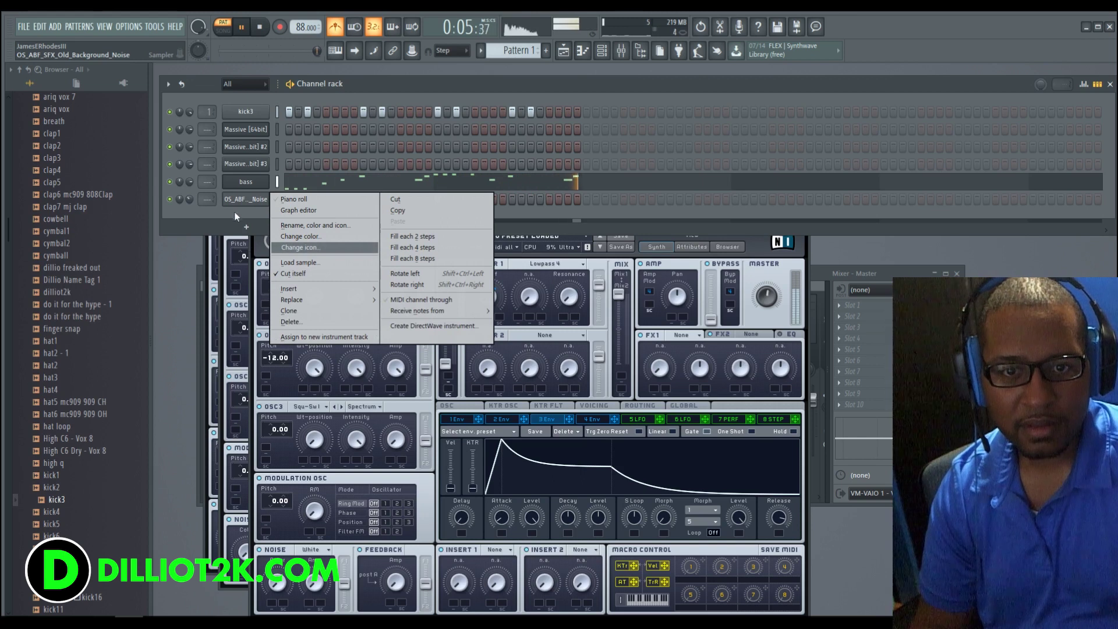
left_click(190, 199)
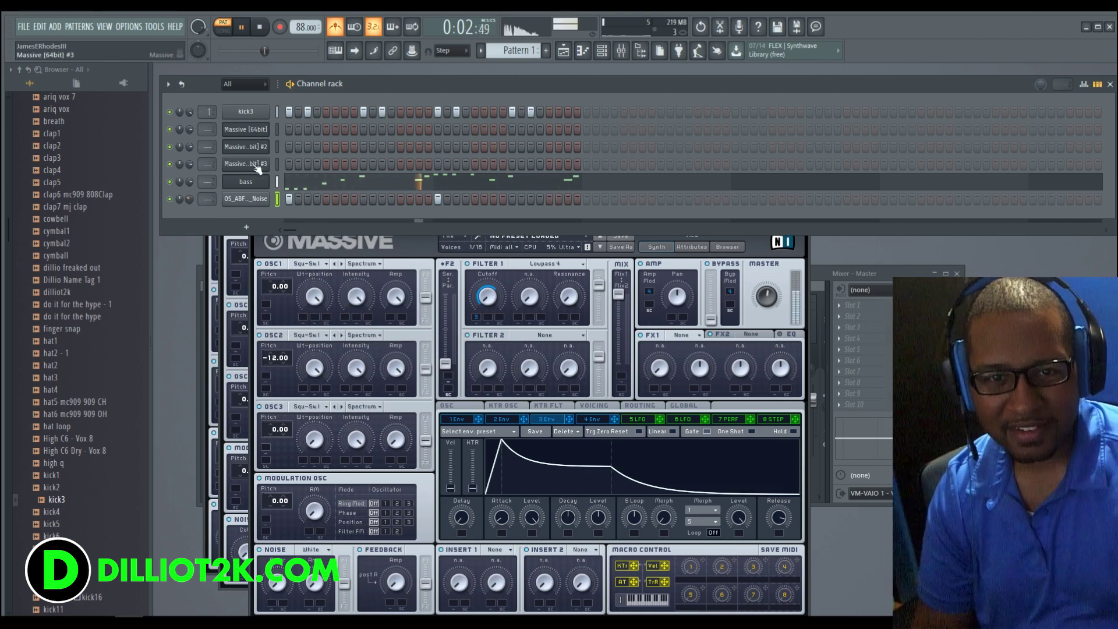
key("space")
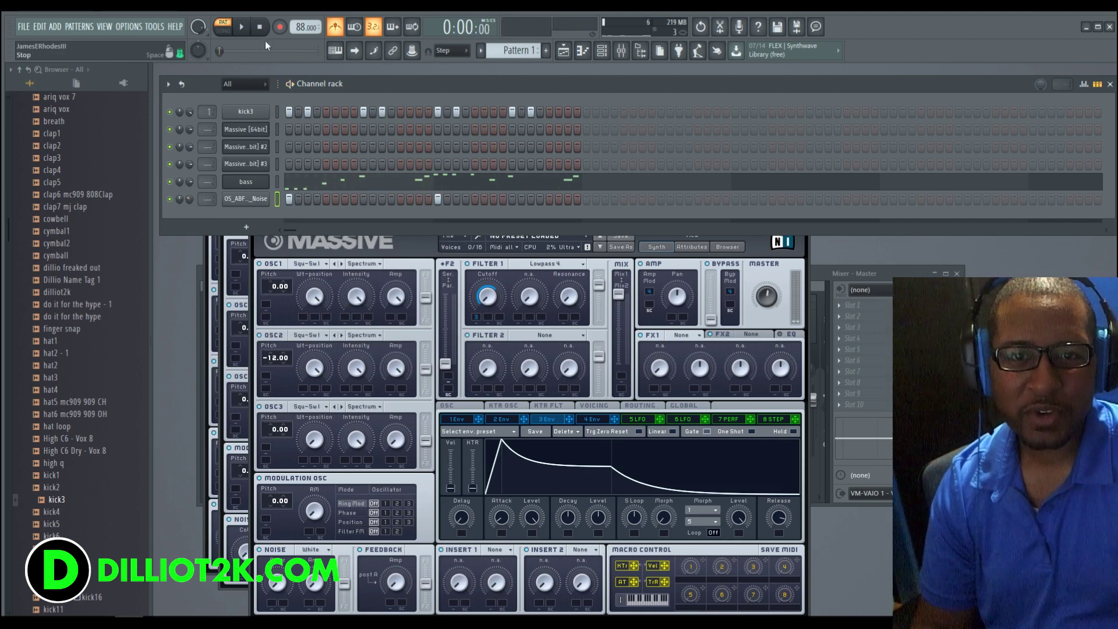
Select all channels and route them to separate mixer tracks starting from Insert 1
right_click(277, 111)
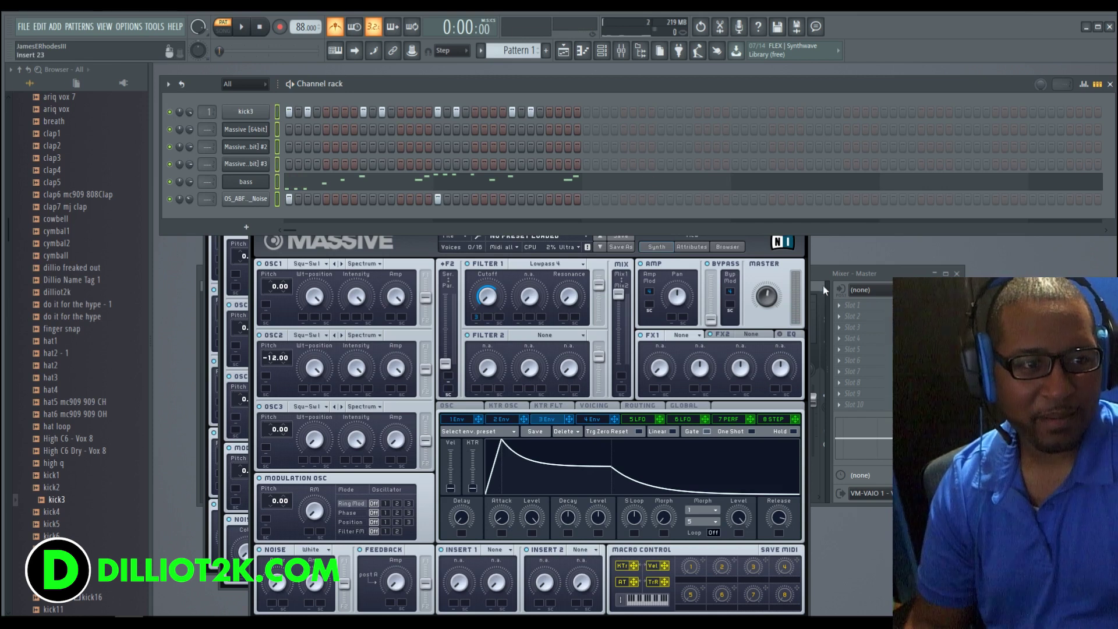
left_click(814, 268)
left_click(281, 318)
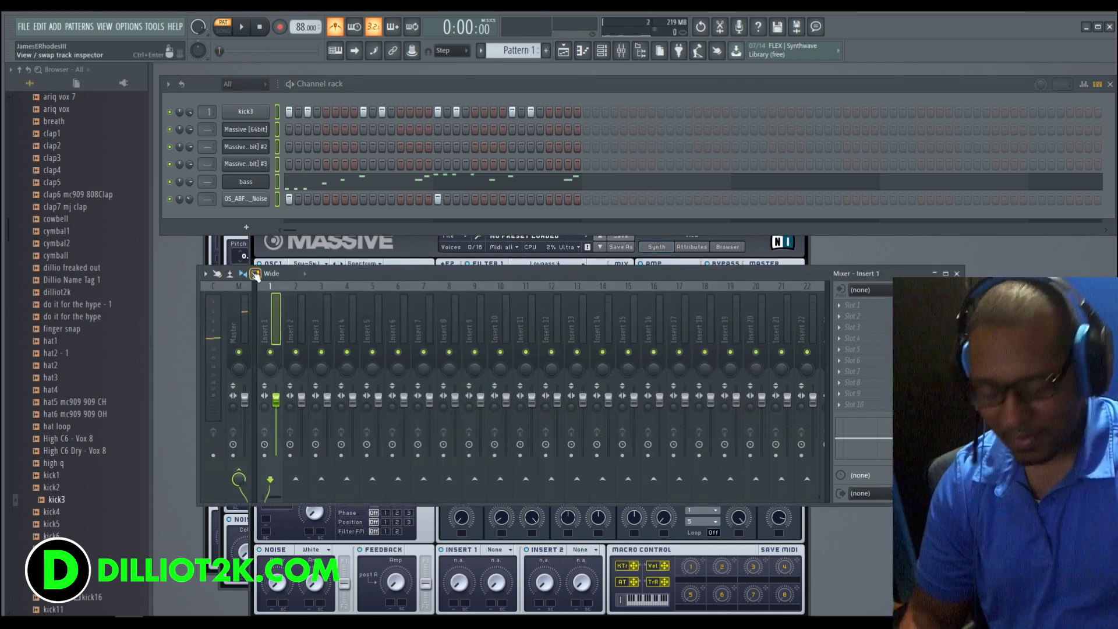
key("ctrl+l")
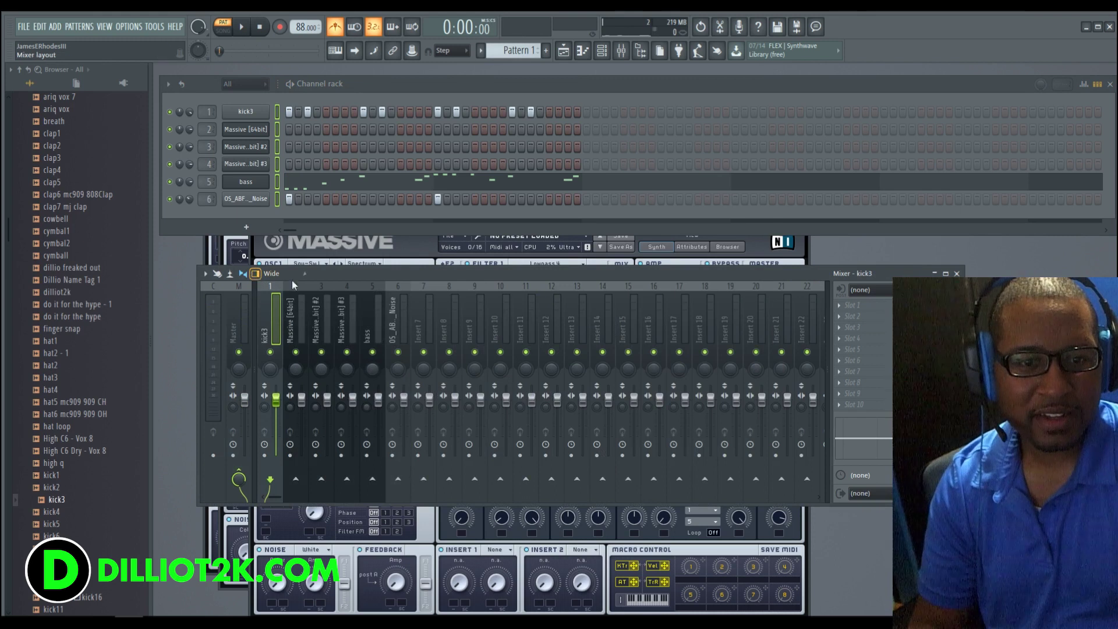
Load Kickstart-64bit into slot 1 of the background noise's mixer track and adjust the noise channel's volume during playback
left_click(404, 332)
key("space")
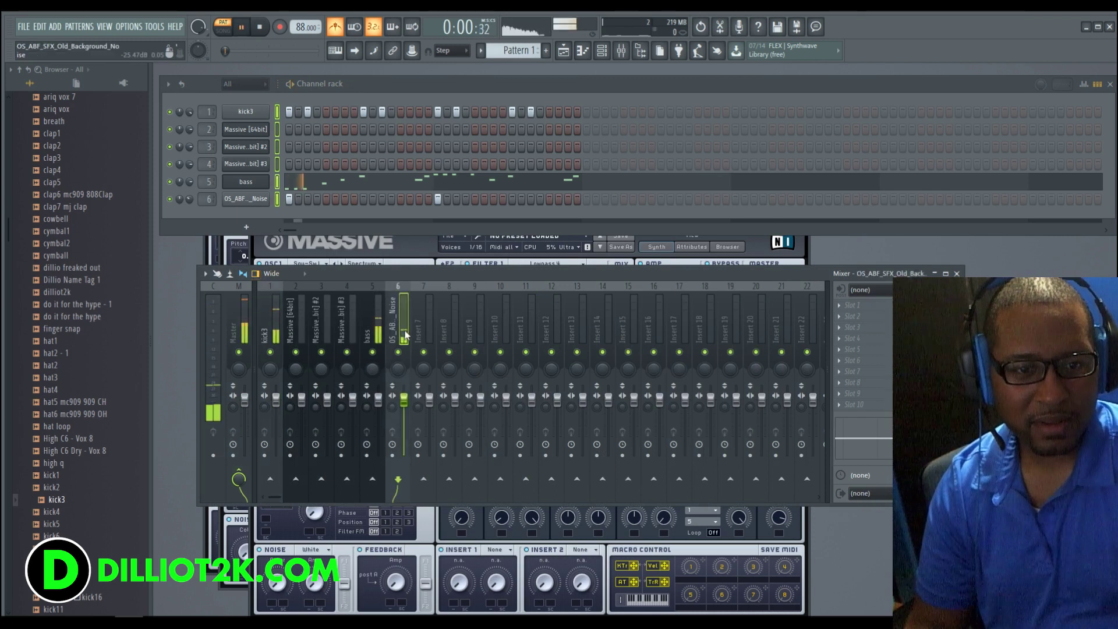
left_click(839, 305)
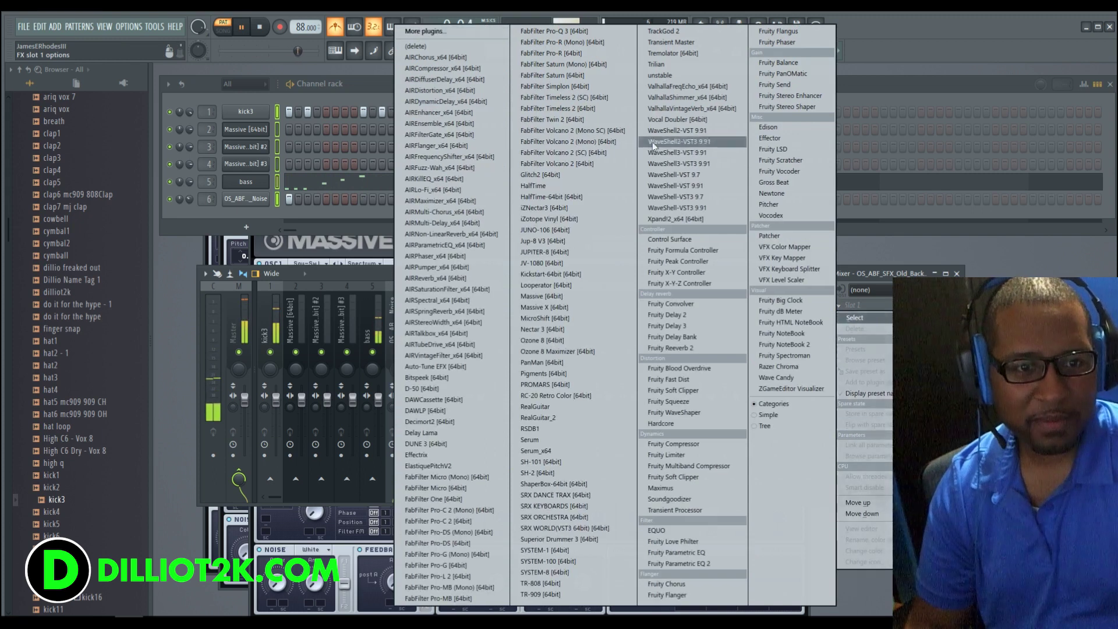
left_click(577, 274)
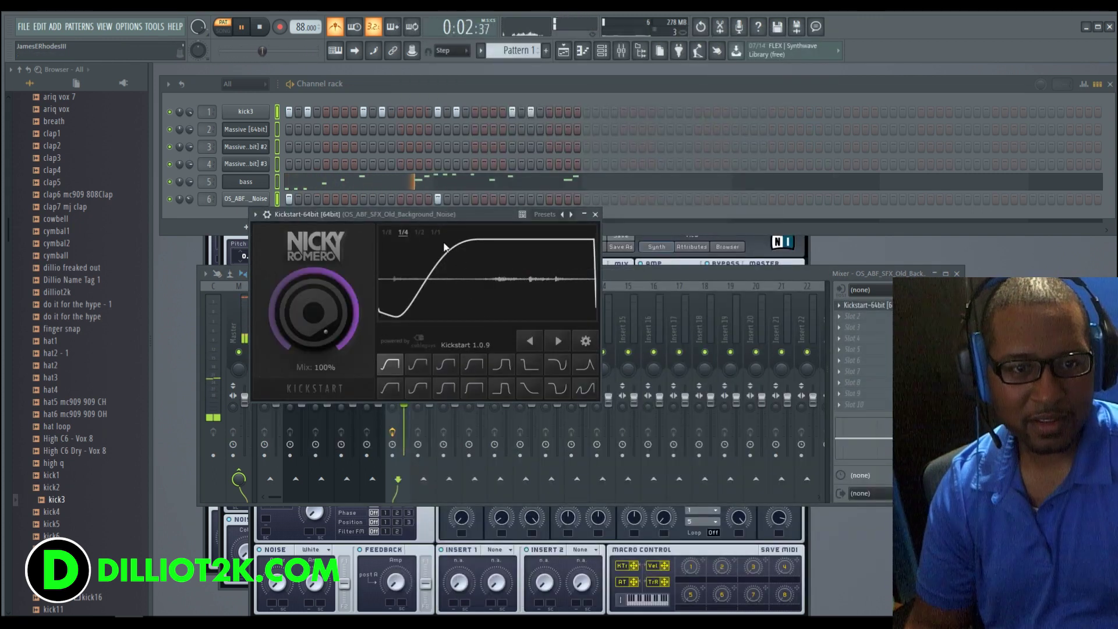
left_click_drag(477, 217, 706, 279)
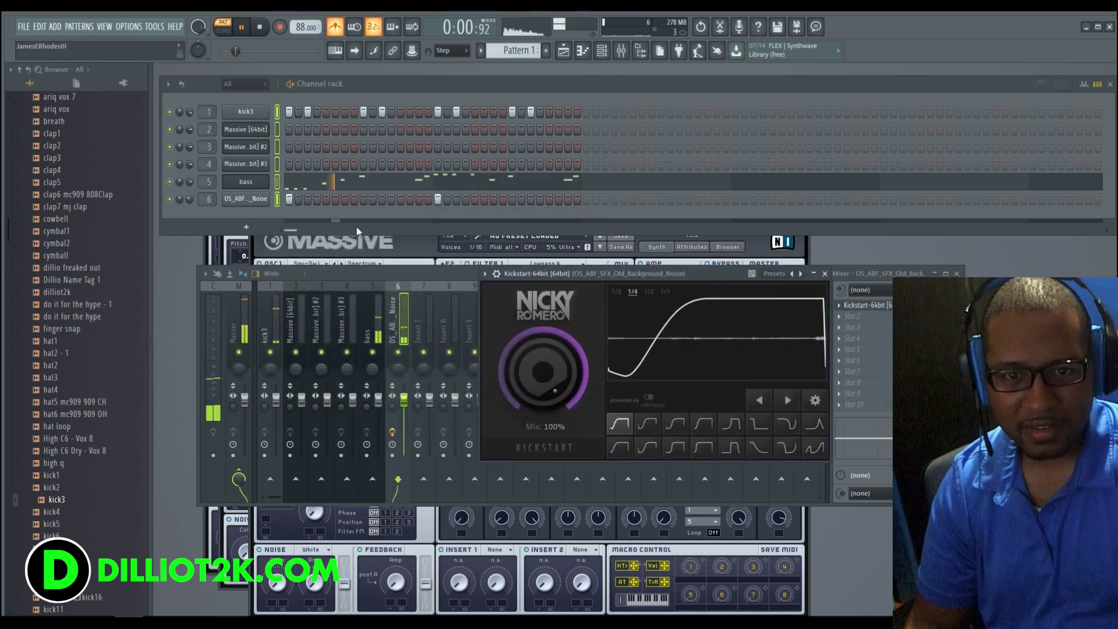
left_click(190, 201)
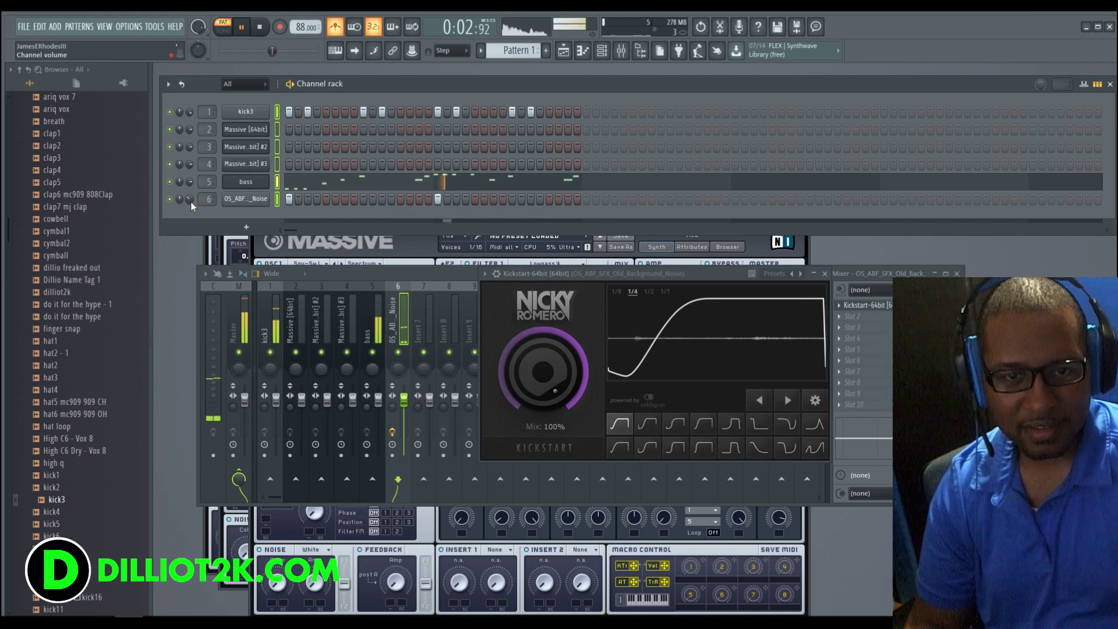
key("space")
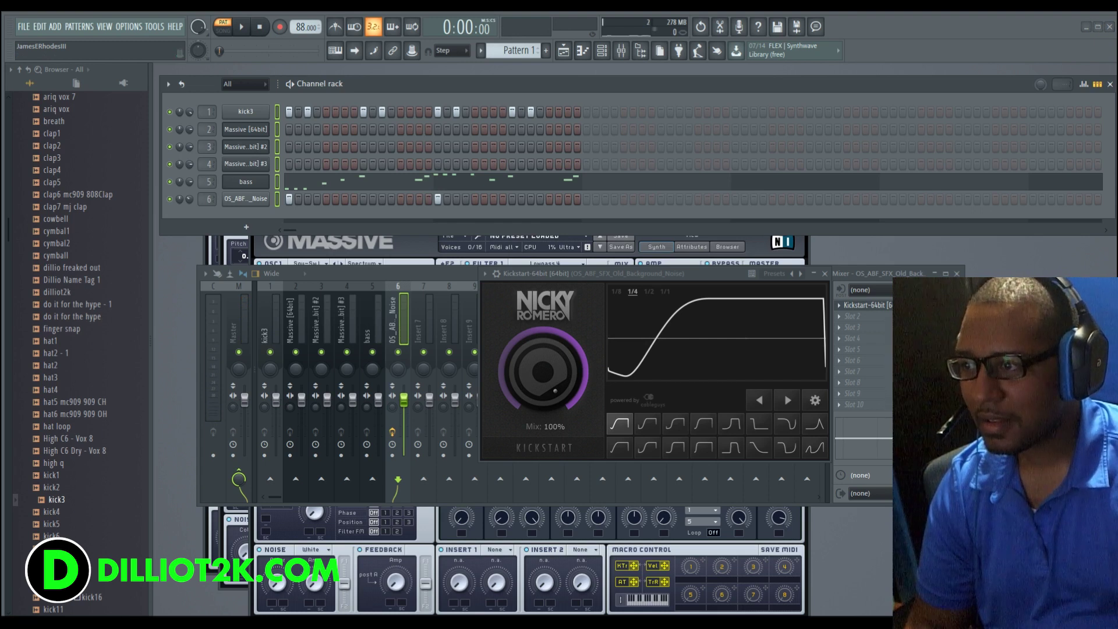
Add another sample channel below the background noise channel
left_click_drag(238, 225, 240, 225)
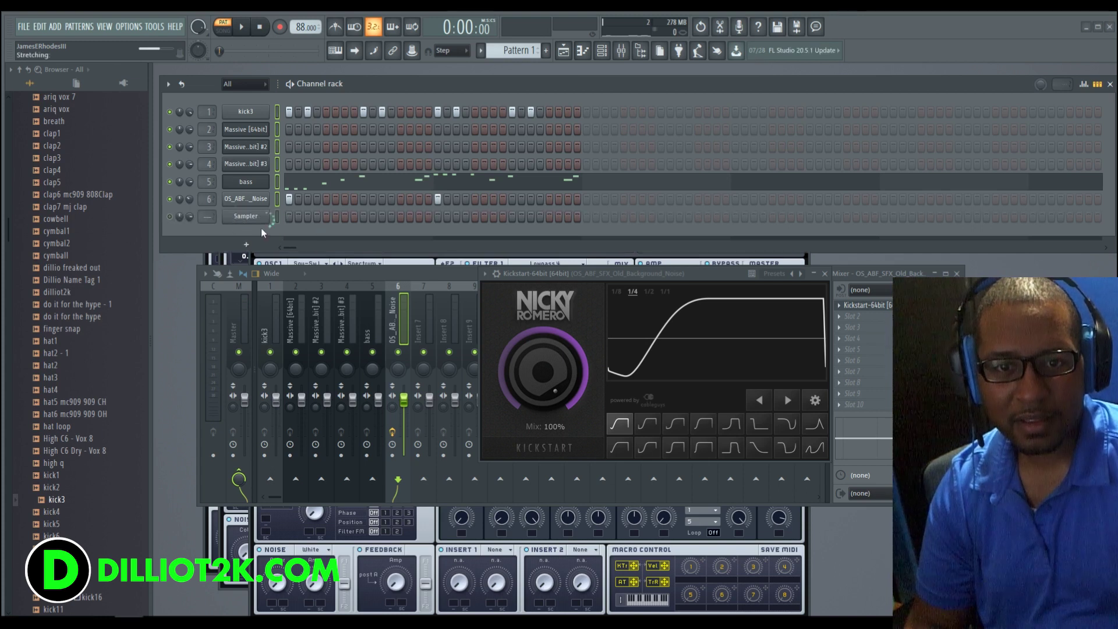
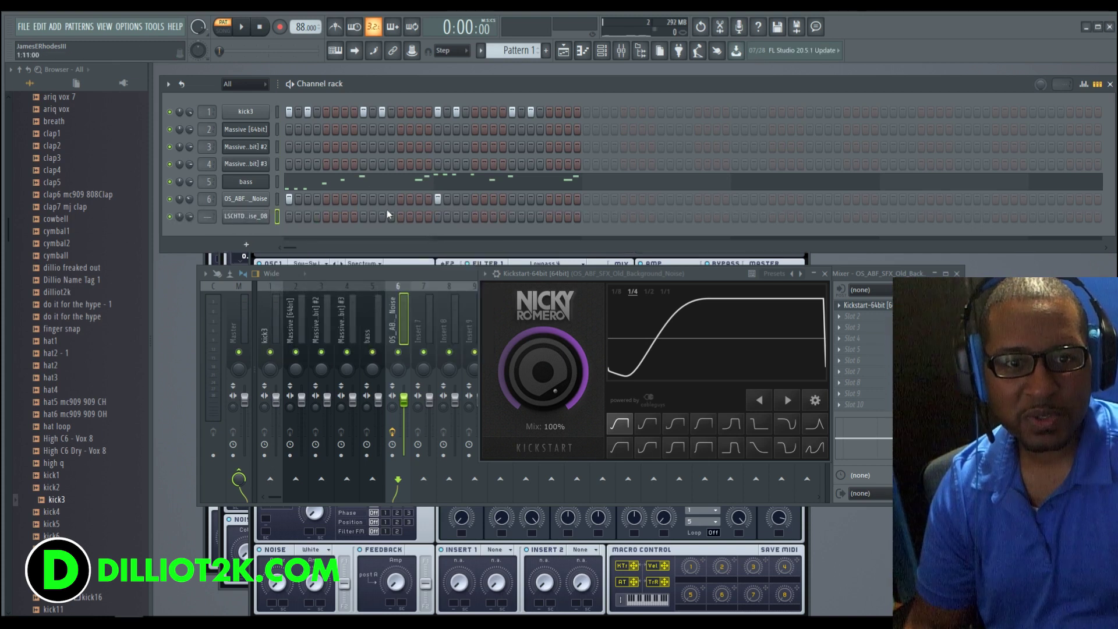
Add LSCHTD_Background_Noise_08 hits on steps 13 and 17, and drop the step 17 velocity to zero in the graph editor
left_click(400, 217)
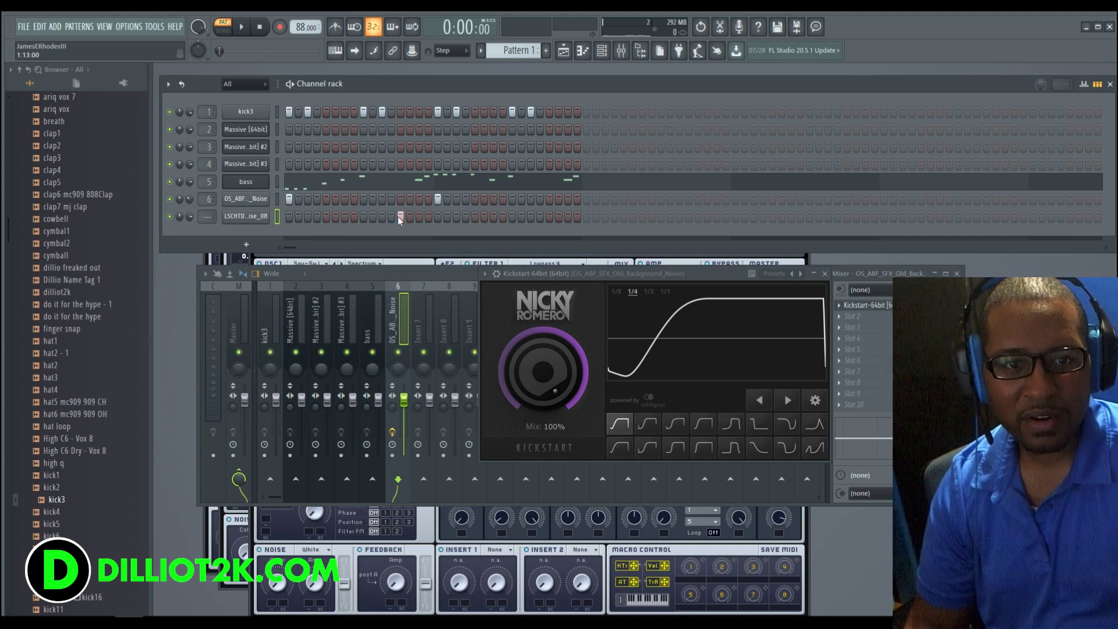
left_click(438, 216)
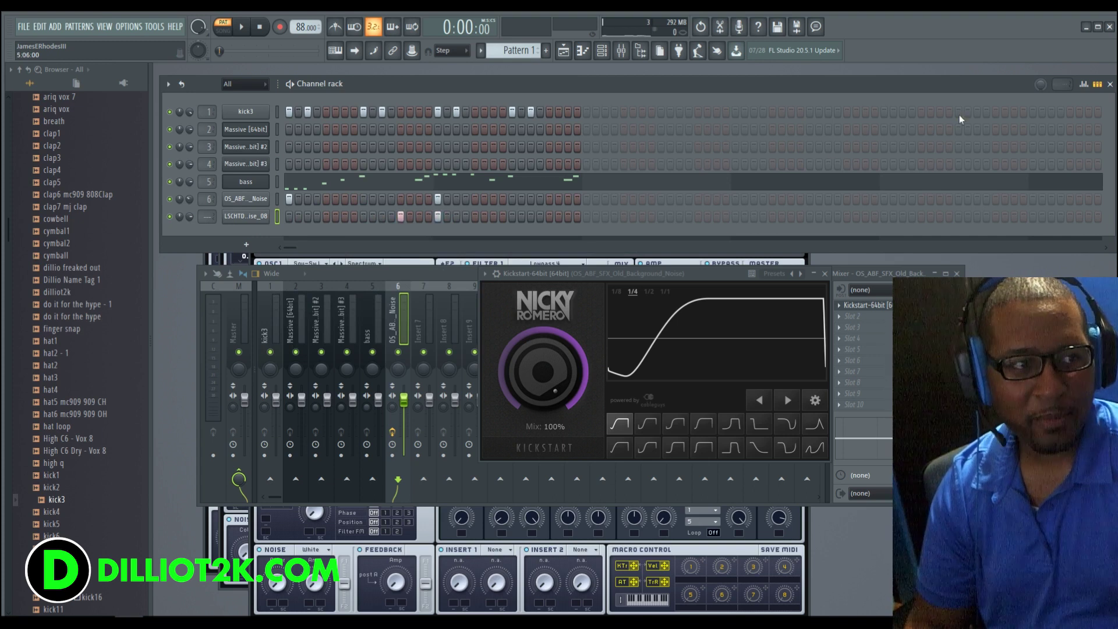
left_click(1084, 84)
left_click(444, 342)
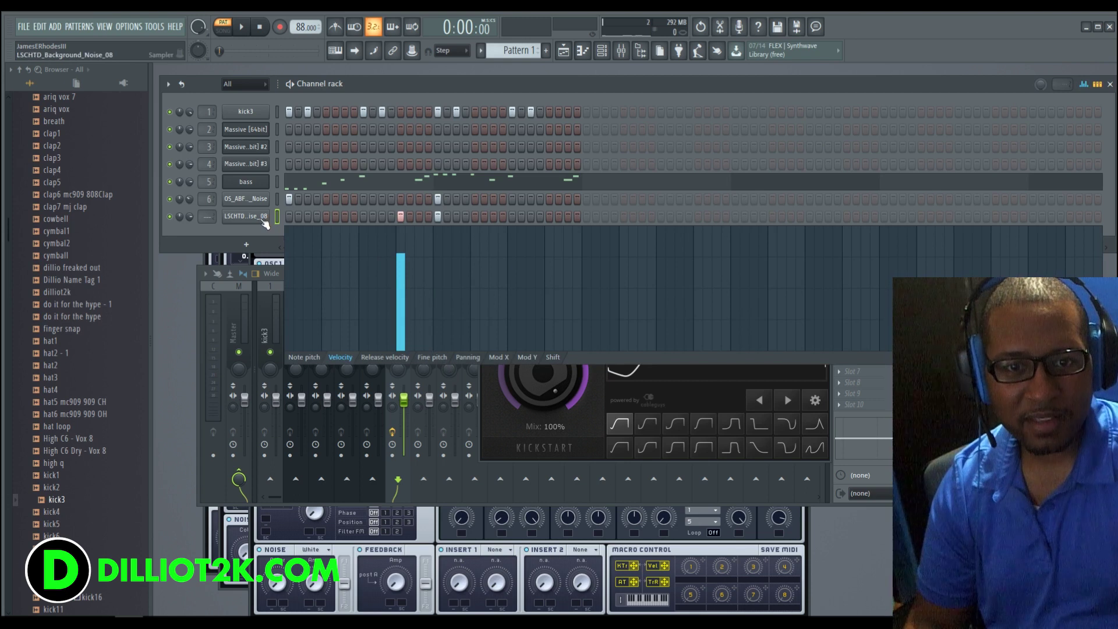
right_click(263, 217)
left_click(250, 234)
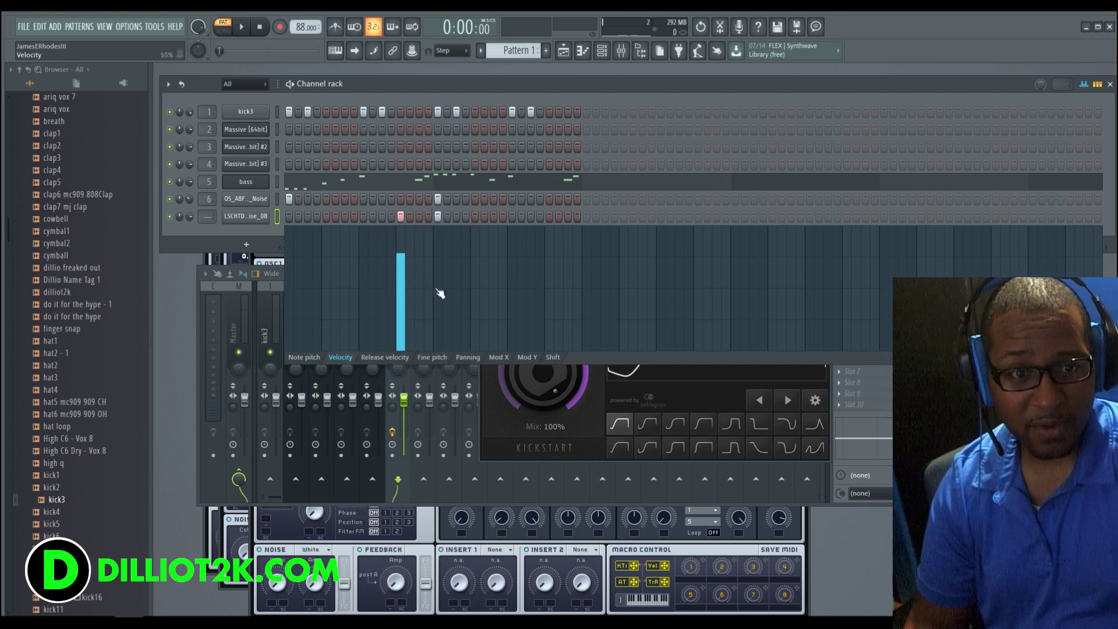
Add LSCHTD_Background_Noise_08 hits on steps 29 and 32, and drop the step 32 velocity to zero
left_click(549, 216)
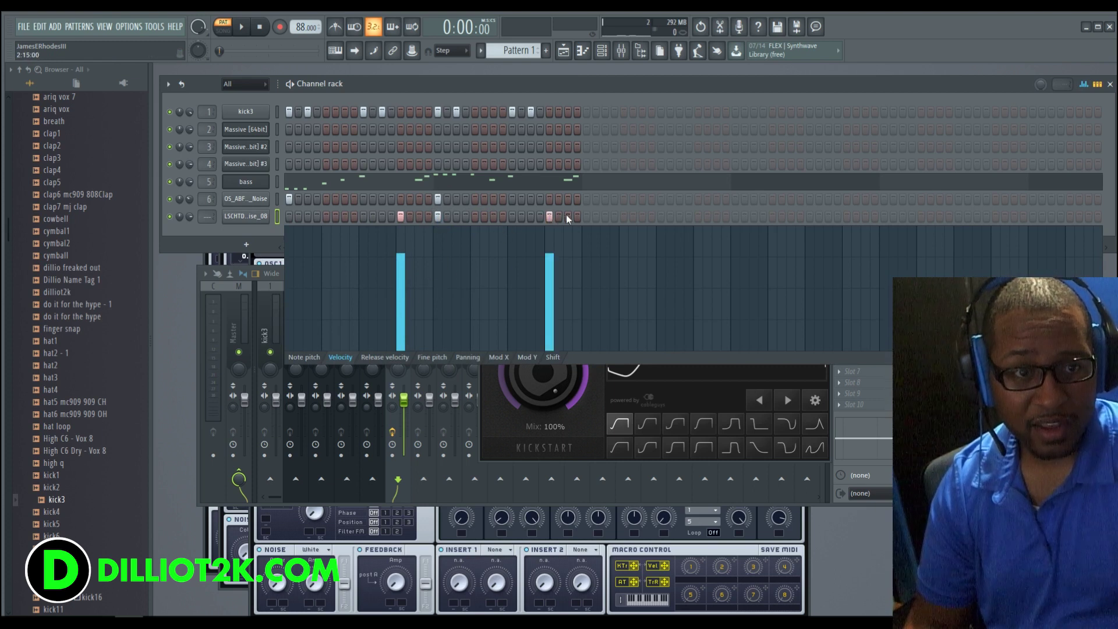
left_click(577, 217)
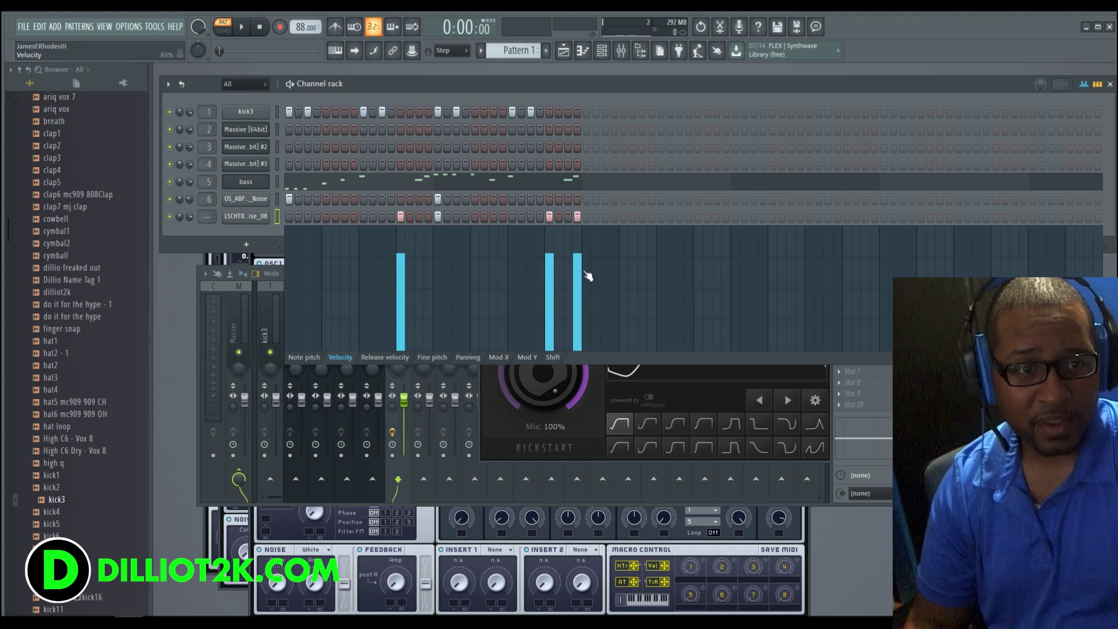
left_click_drag(587, 275, 587, 350)
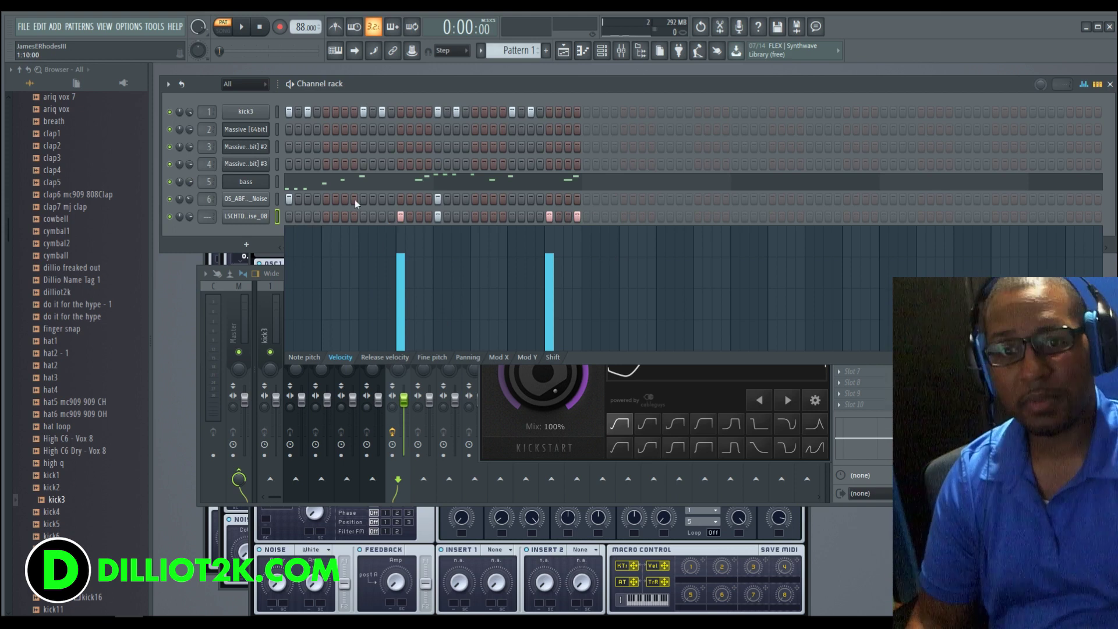
While the pattern plays, add noise hits on steps 7 and 9 of the same channel, with zero velocity on step 9
key("space")
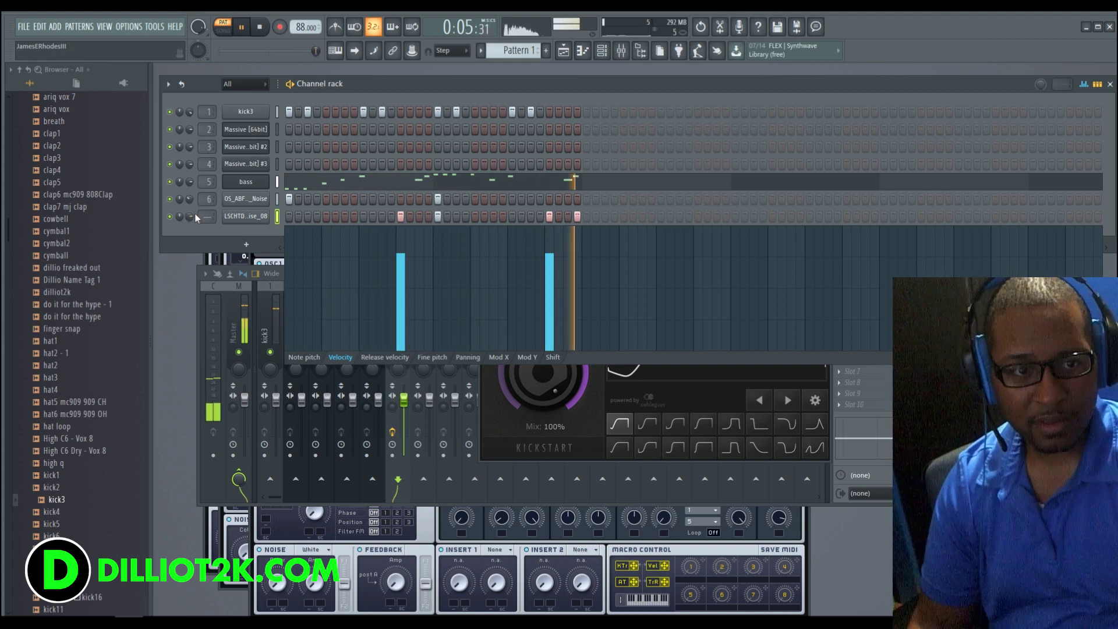
left_click(345, 216)
left_click(364, 216)
left_click_drag(367, 273, 363, 350)
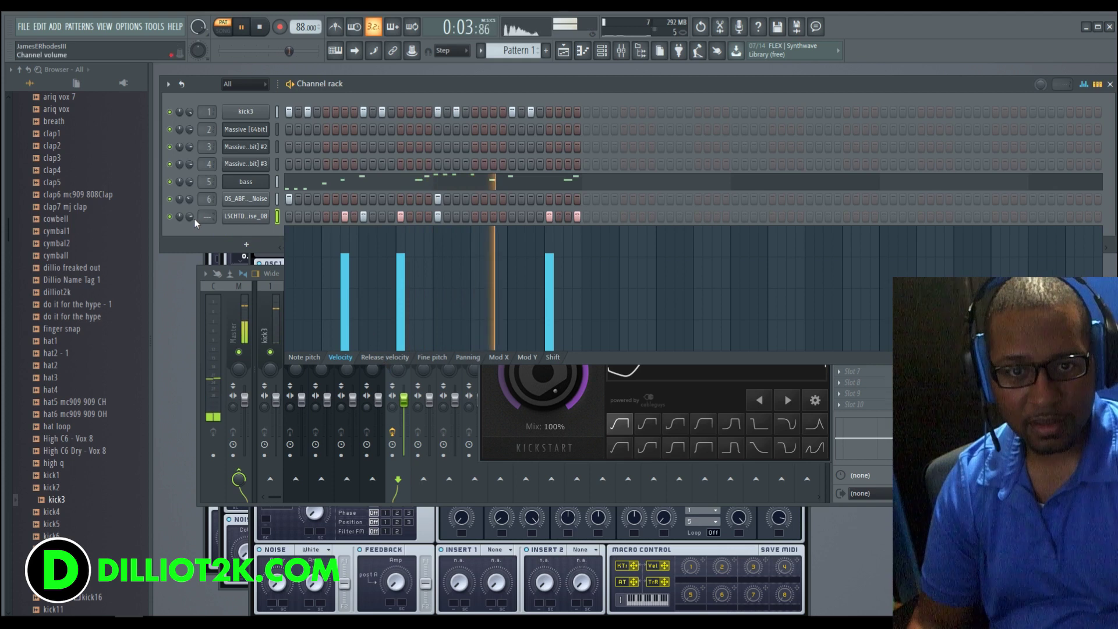
Route LSCHTD_Background_Noise_08 to mixer track 7, reset its time-stretching time, close its settings and stop playback
left_click_drag(206, 217, 207, 191)
left_click(238, 218)
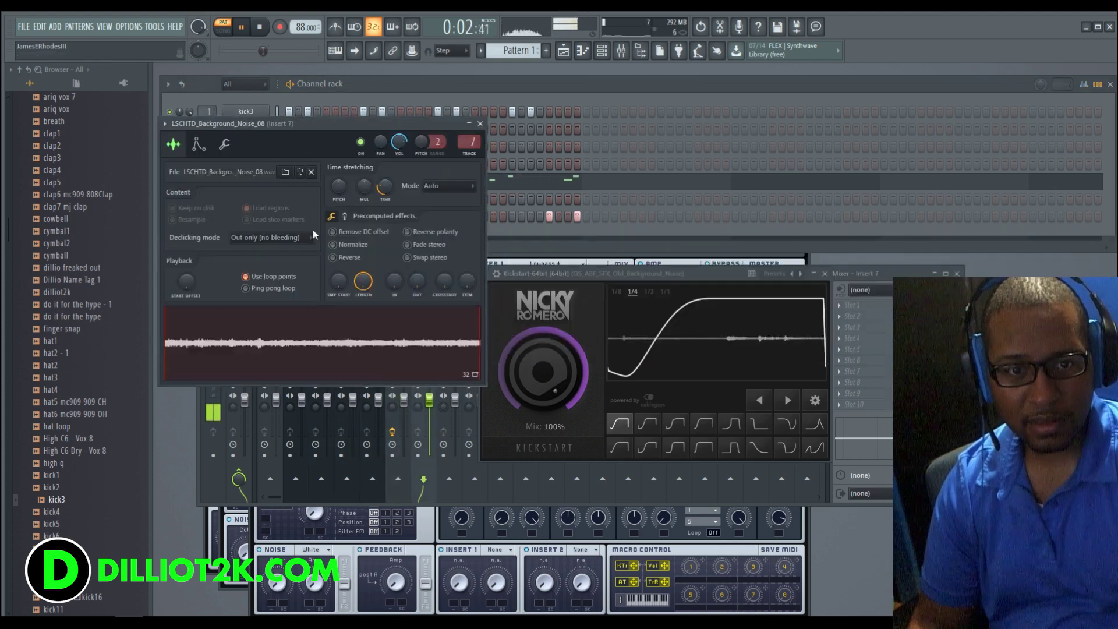
right_click(389, 186)
left_click(412, 194)
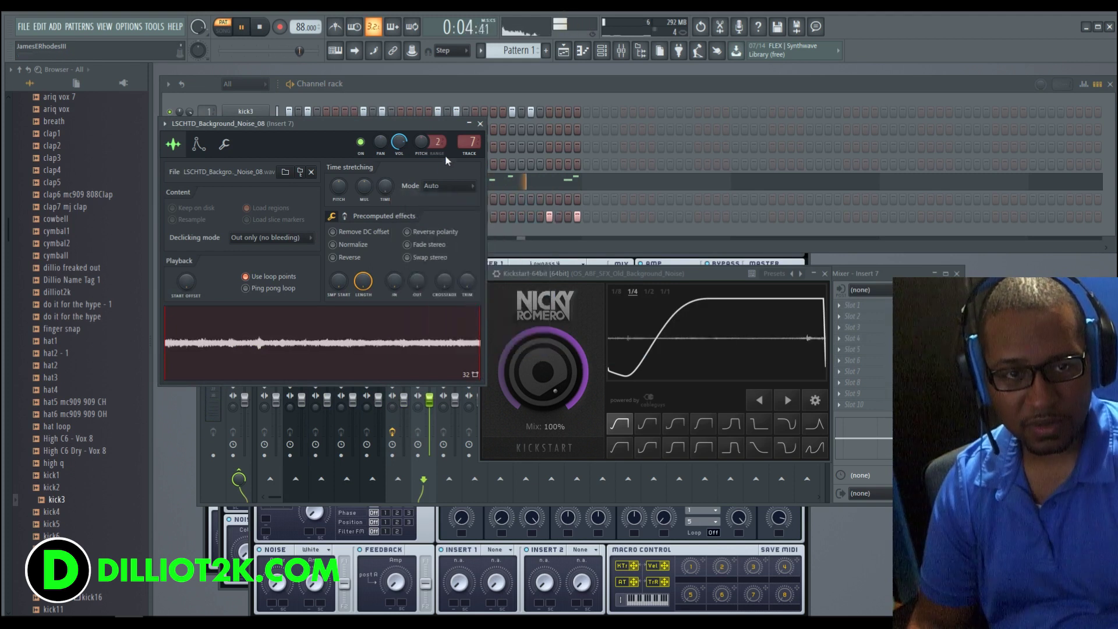
left_click(480, 124)
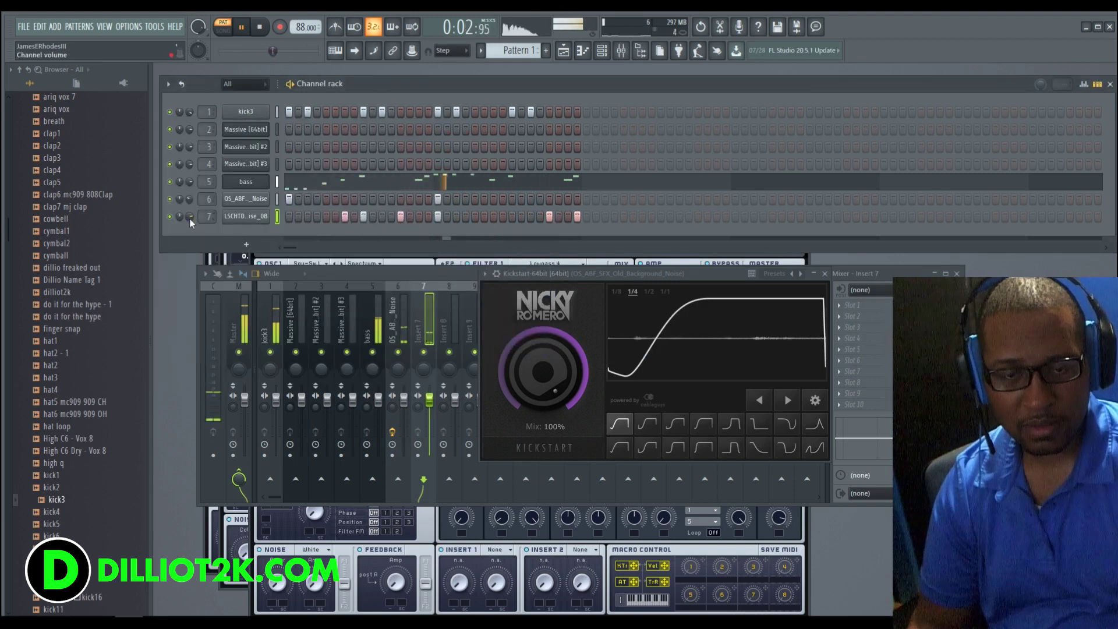
key("space")
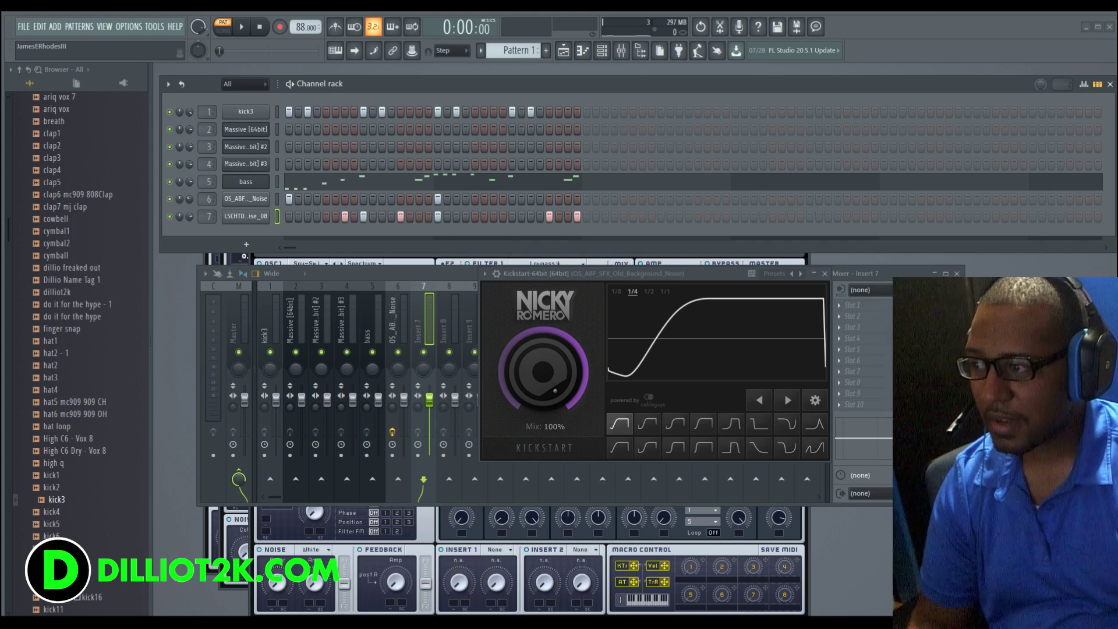
Add the SS clap sample and OS_RNB_C_Synth_Pluck_1 as new channels below the noise channels
left_click_drag(1, 217, 232, 233)
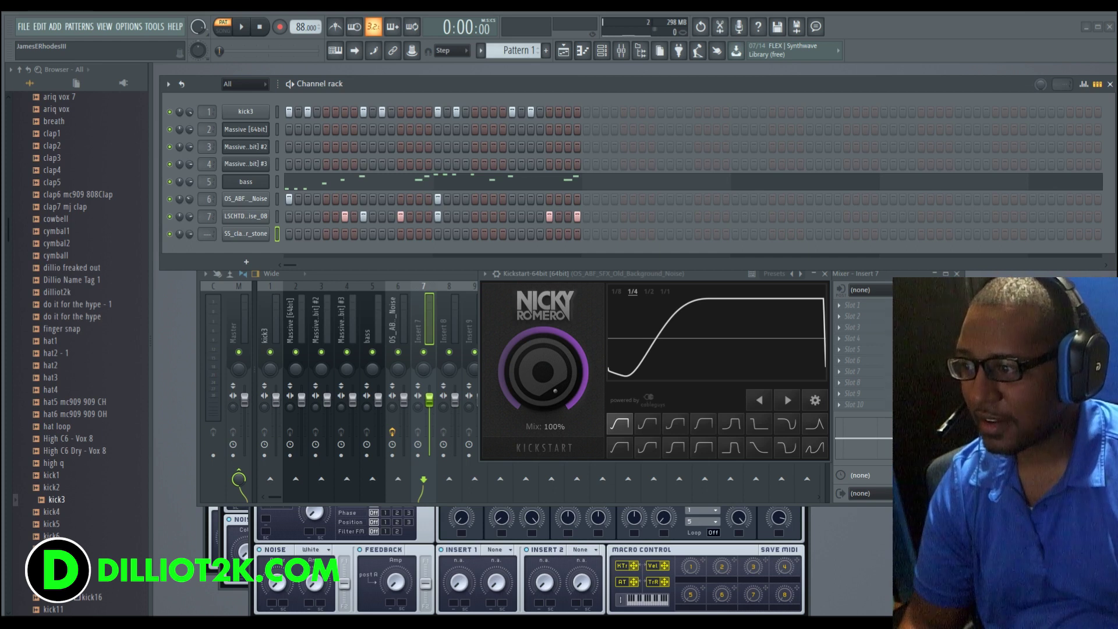
left_click_drag(140, 296, 247, 256)
Start playback and add clap hits on steps 5, 13, 21 and 29
key("space")
left_click(326, 234)
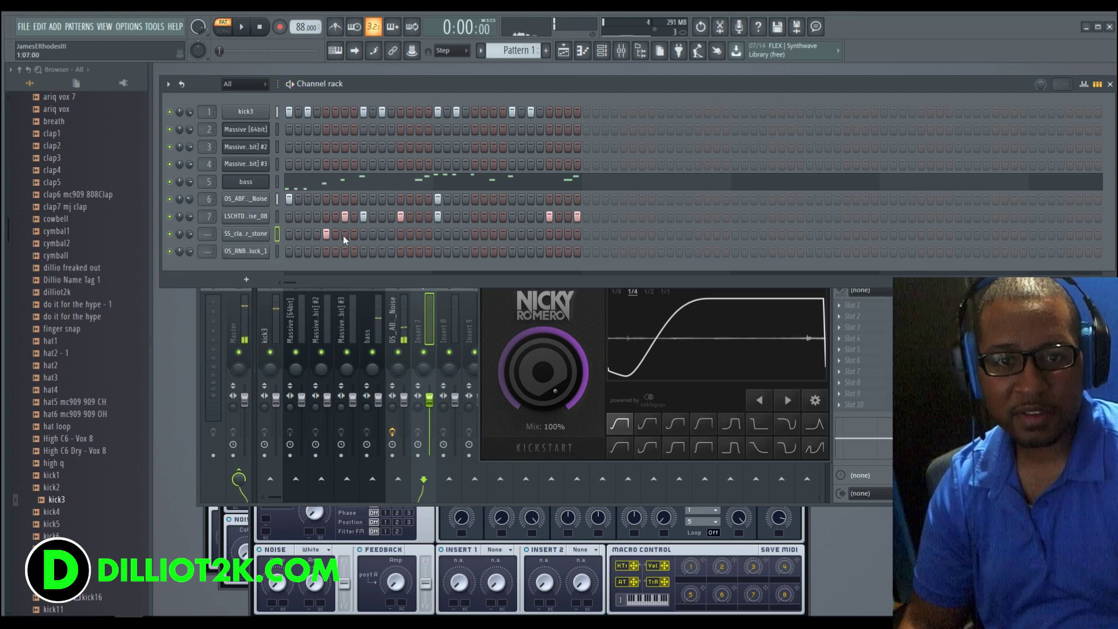
left_click(401, 234)
left_click(475, 234)
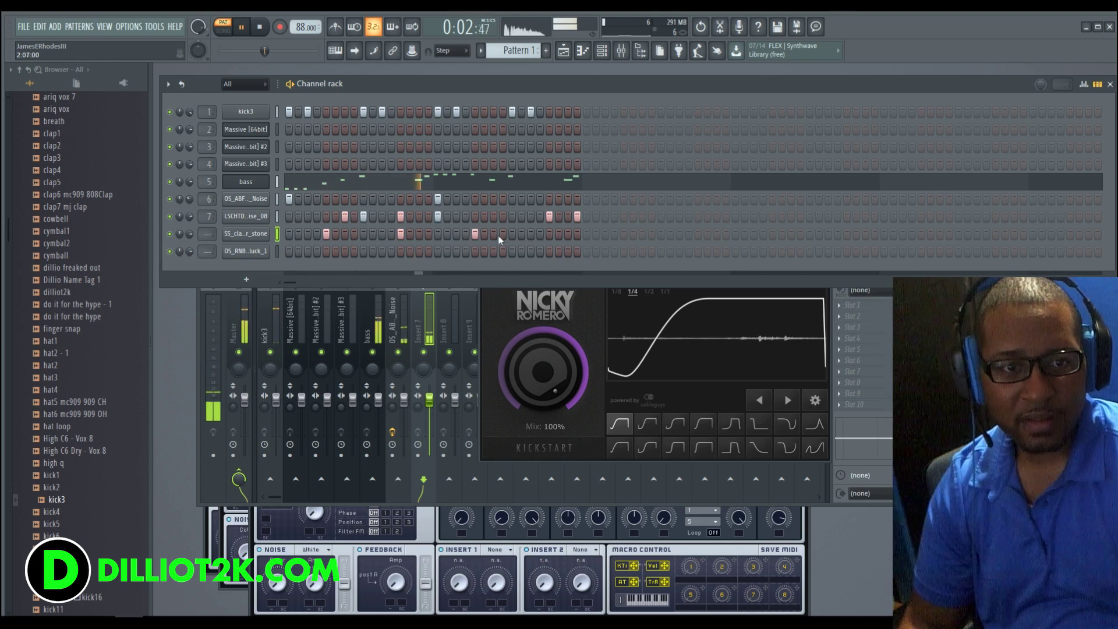
left_click(549, 235)
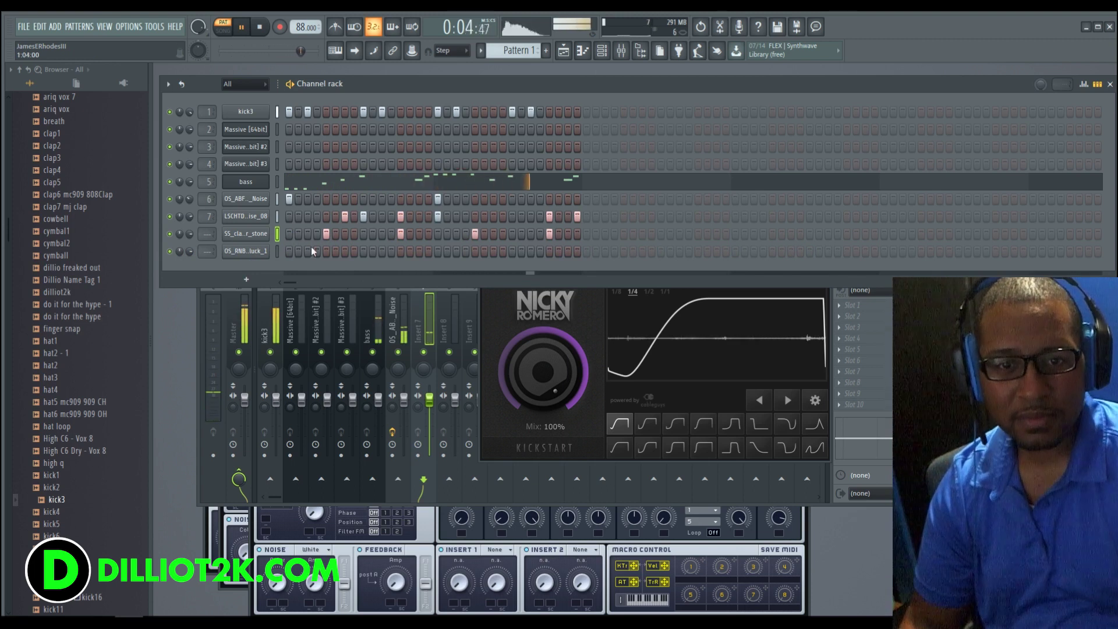
right_click(258, 239)
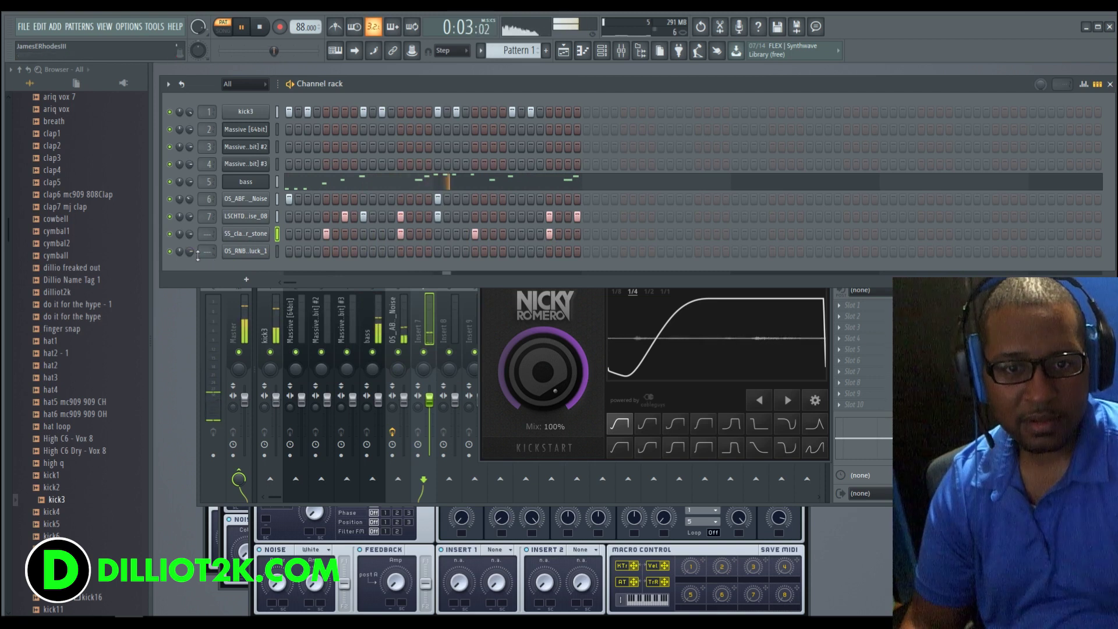
Look at the OS_RNB_C_Synth_Pluck_1 sampler settings, close them and stop playback
left_click(231, 256)
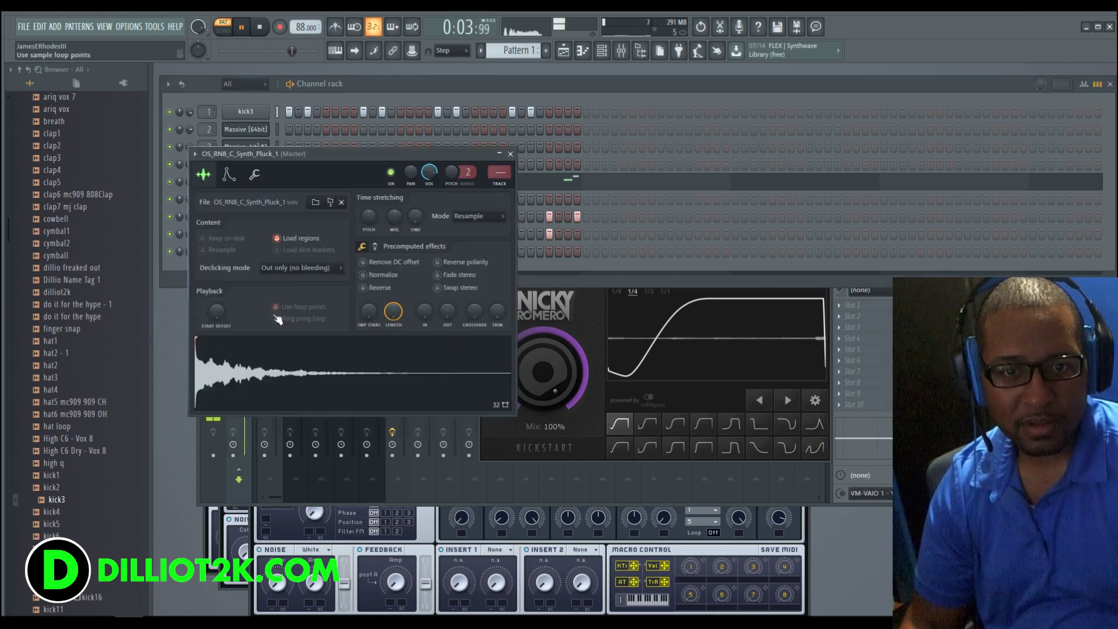
left_click(501, 168)
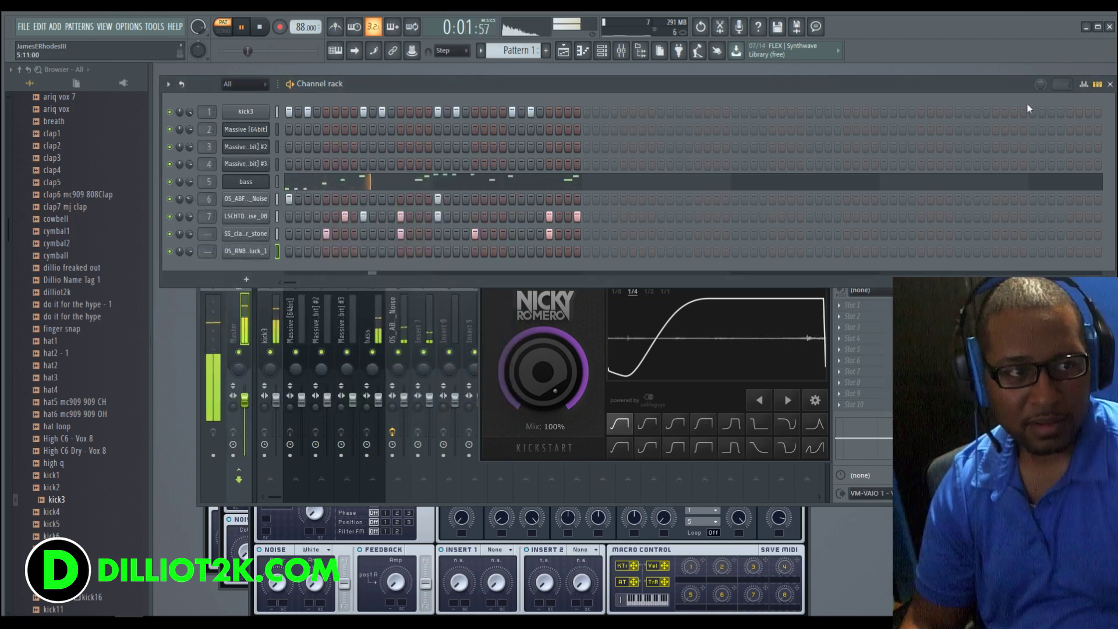
key("space")
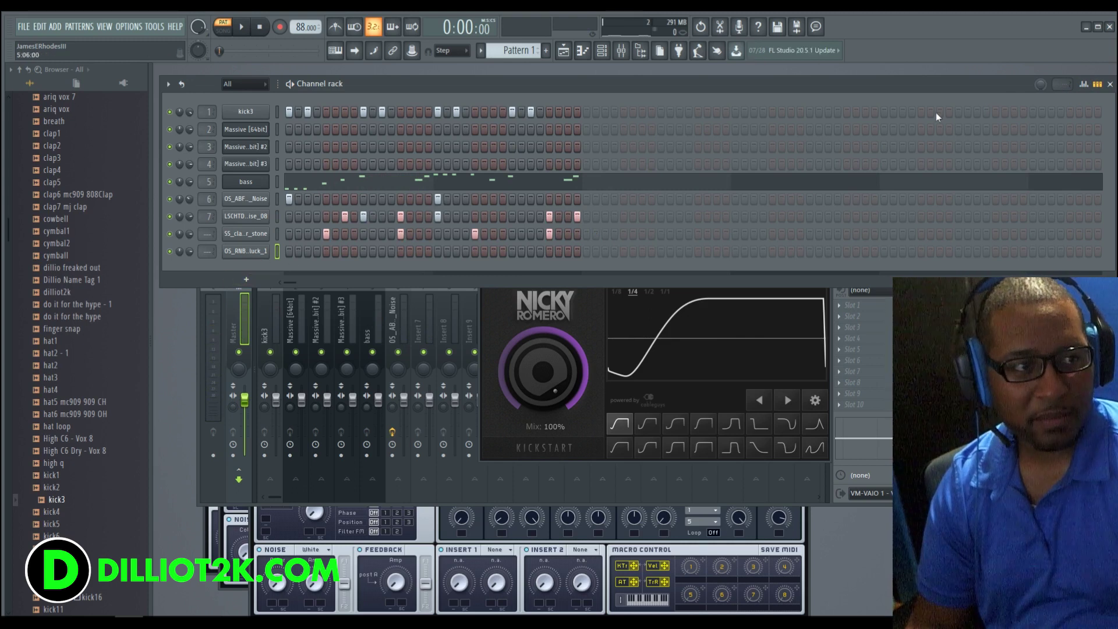
Show the note pitch graph for the synth pluck channel and place a G#5 note on step 1
left_click(1098, 84)
left_click(1097, 85)
left_click(1084, 84)
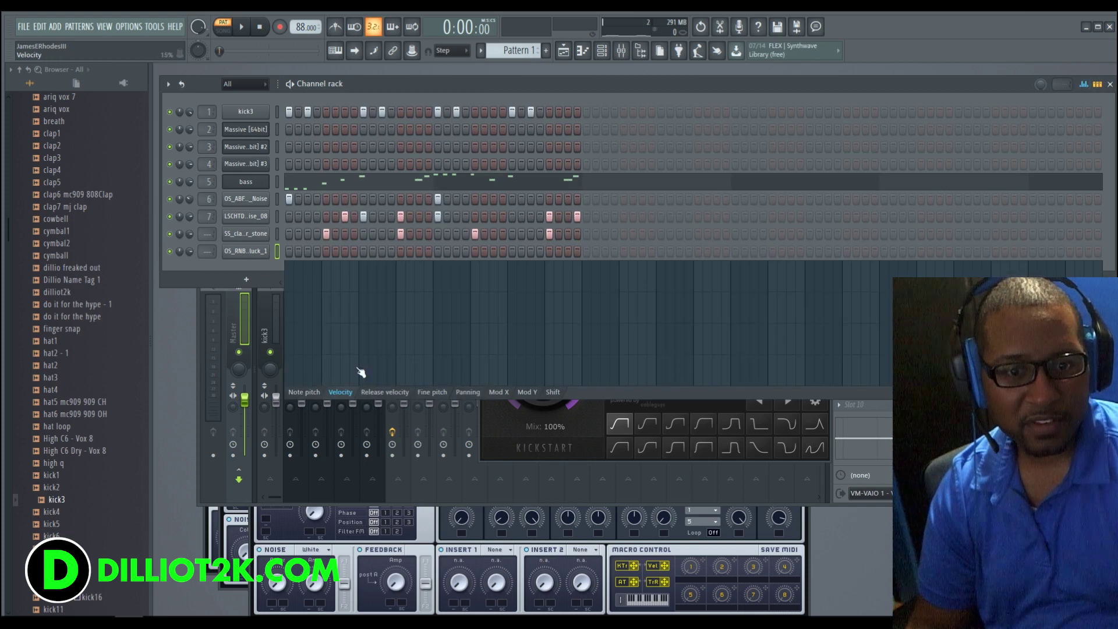
left_click(292, 291)
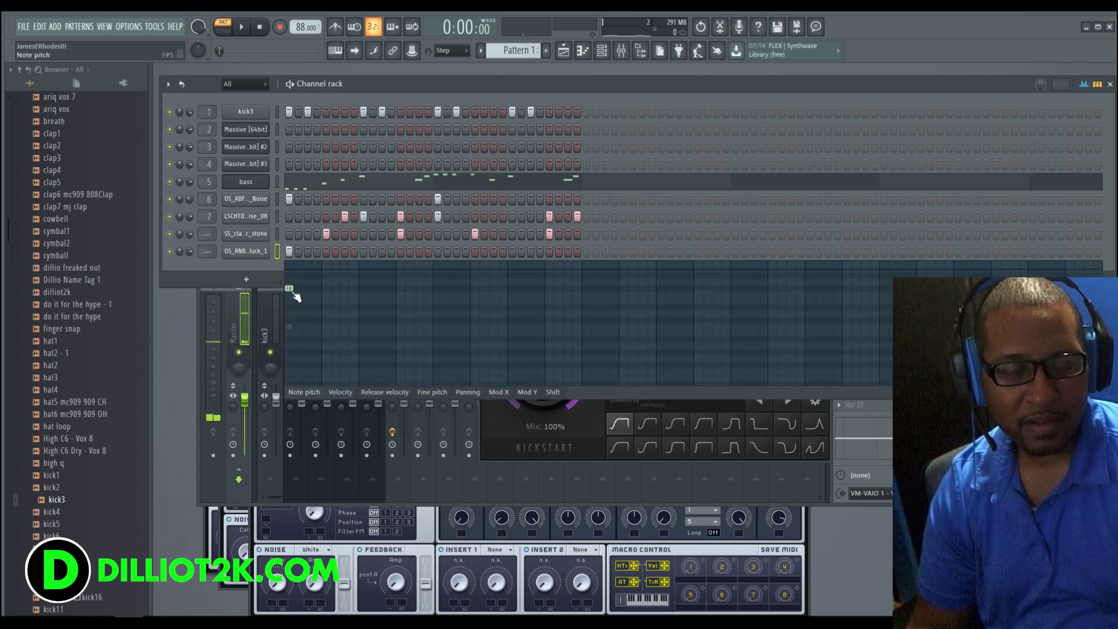
scroll(302, 285, "up", 5)
scroll(302, 289, "down", 2)
left_click_drag(301, 306, 292, 340)
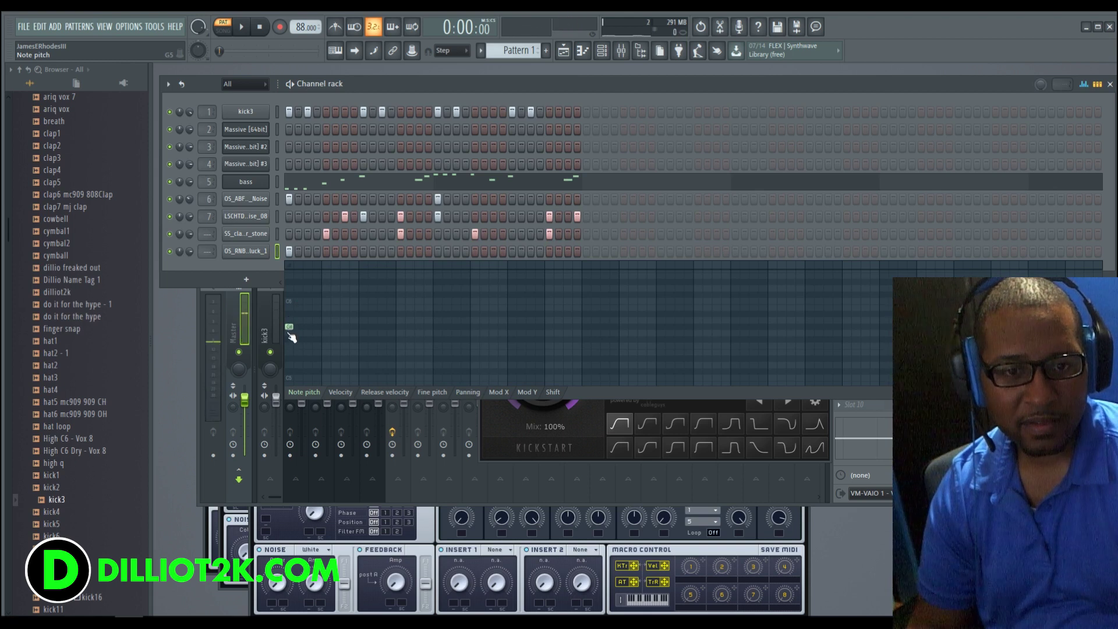
Add pluck notes C5 on step 5, G5 on step 9, C5 on step 13 and G#5 on step 17
left_click(326, 376)
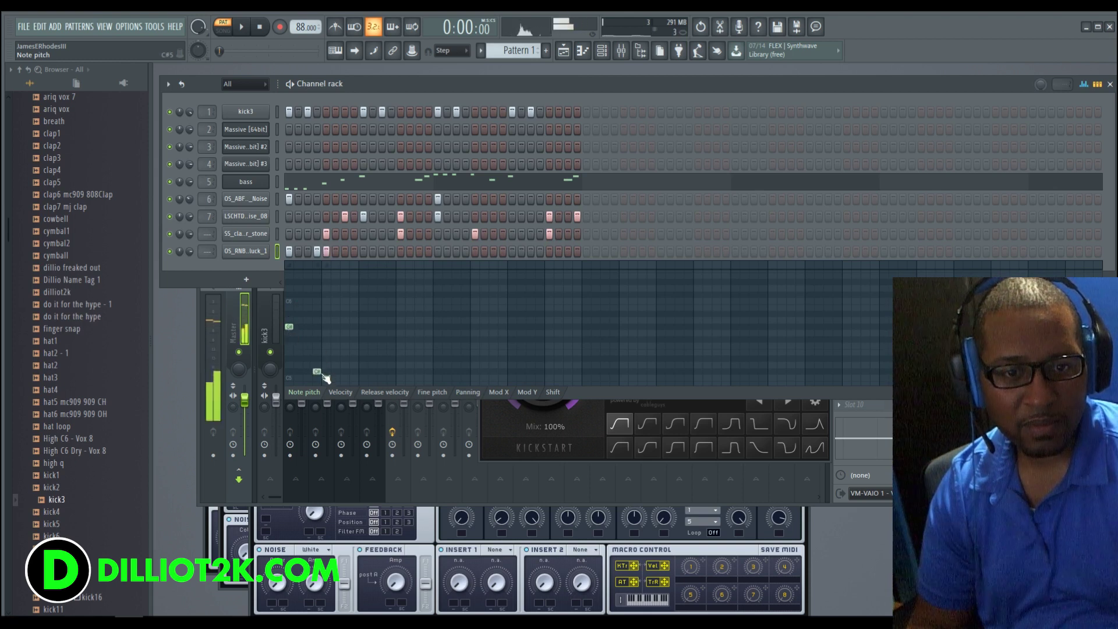
left_click(364, 335)
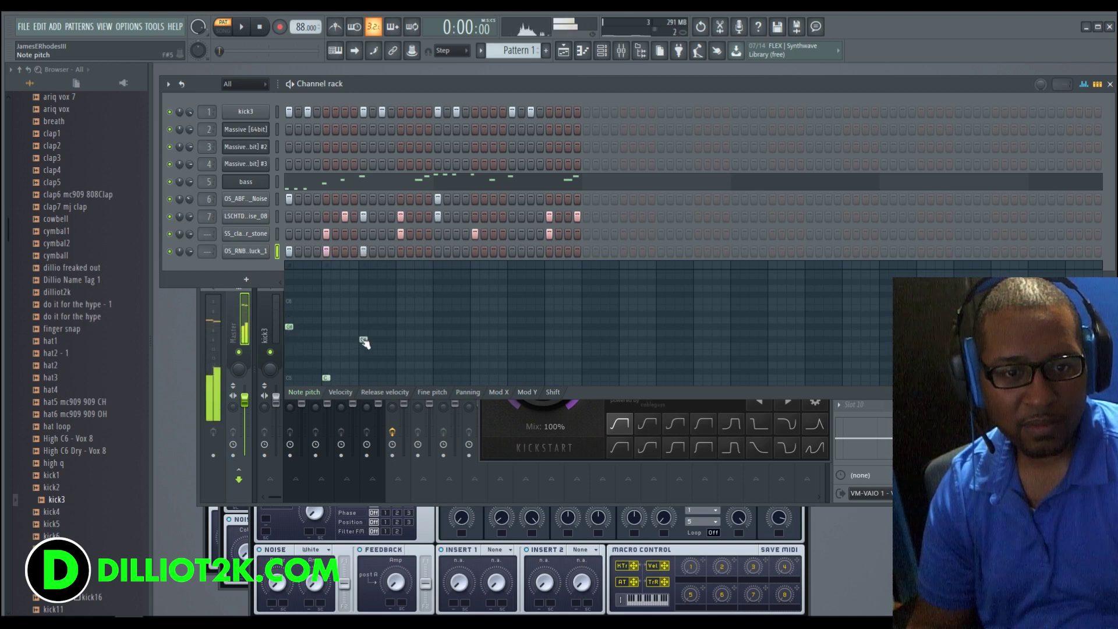
left_click(402, 379)
left_click(428, 320)
left_click(438, 320)
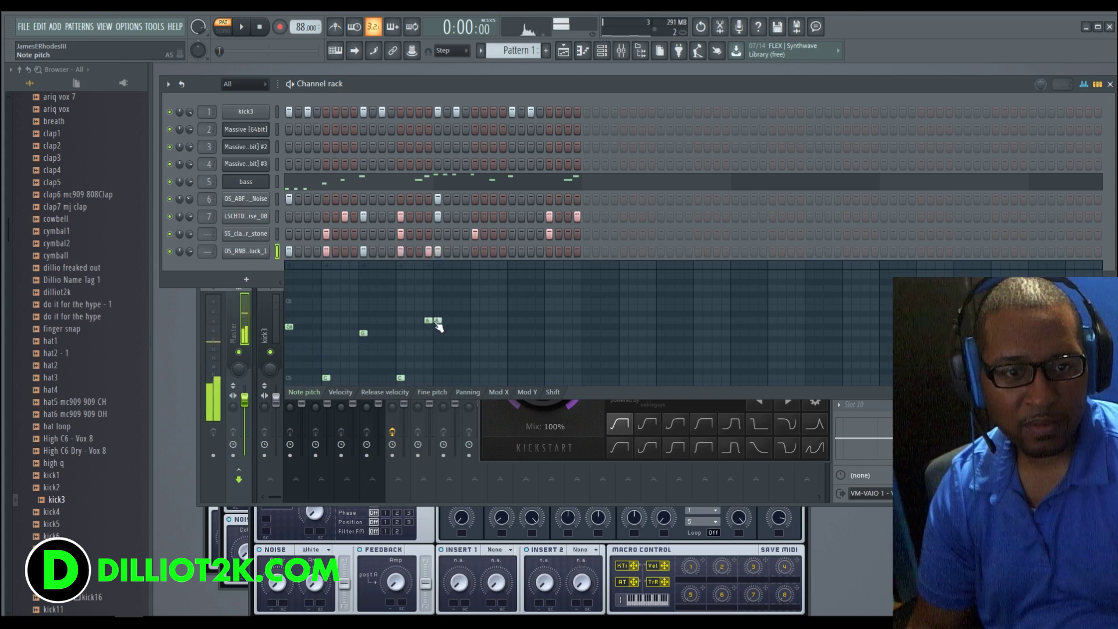
right_click(428, 324)
left_click(438, 327)
Add pluck notes C5 on step 21, F5 on step 25 and A#4 on step 29
scroll(474, 367, "down", 4)
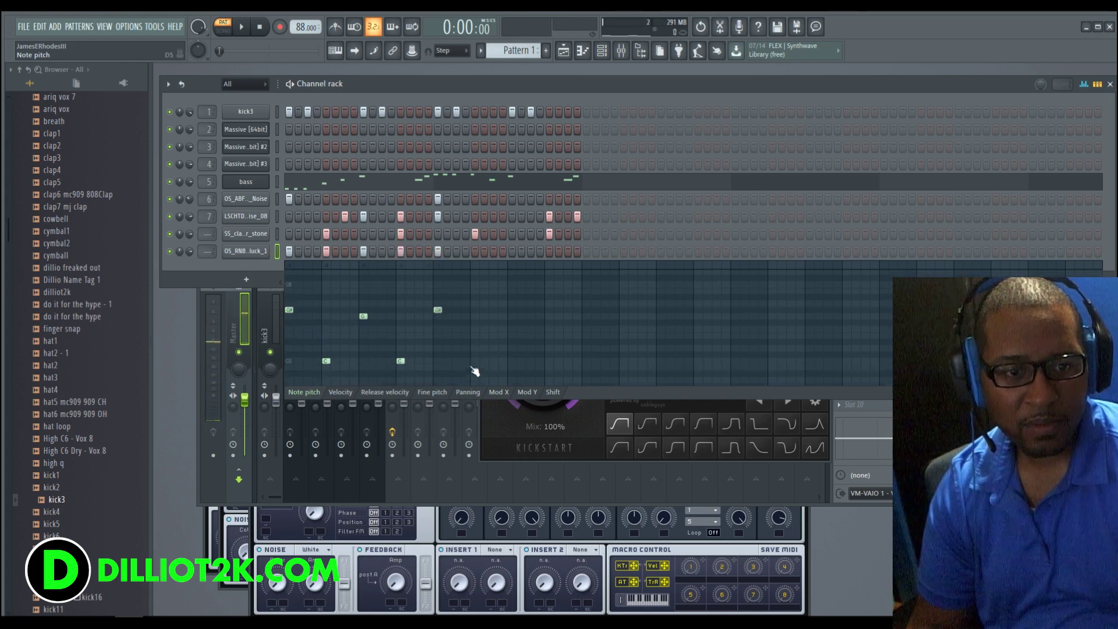
left_click(474, 327)
left_click(502, 301)
left_click(512, 296)
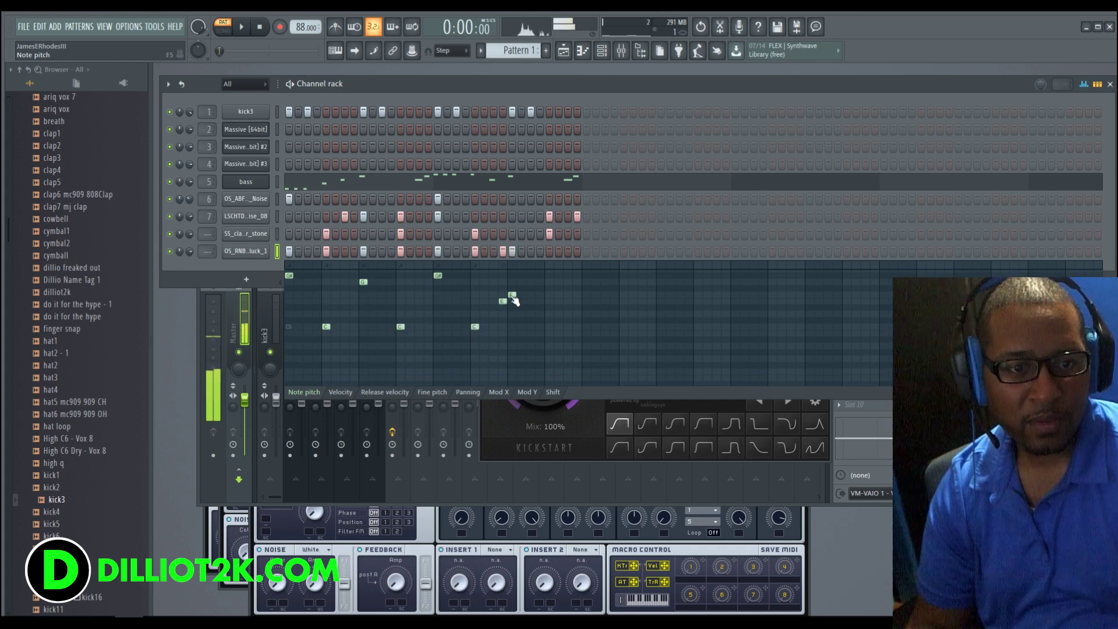
right_click(503, 301)
left_click(549, 339)
Play the pattern and lower the synth pluck channel's volume to about 41%
key("space")
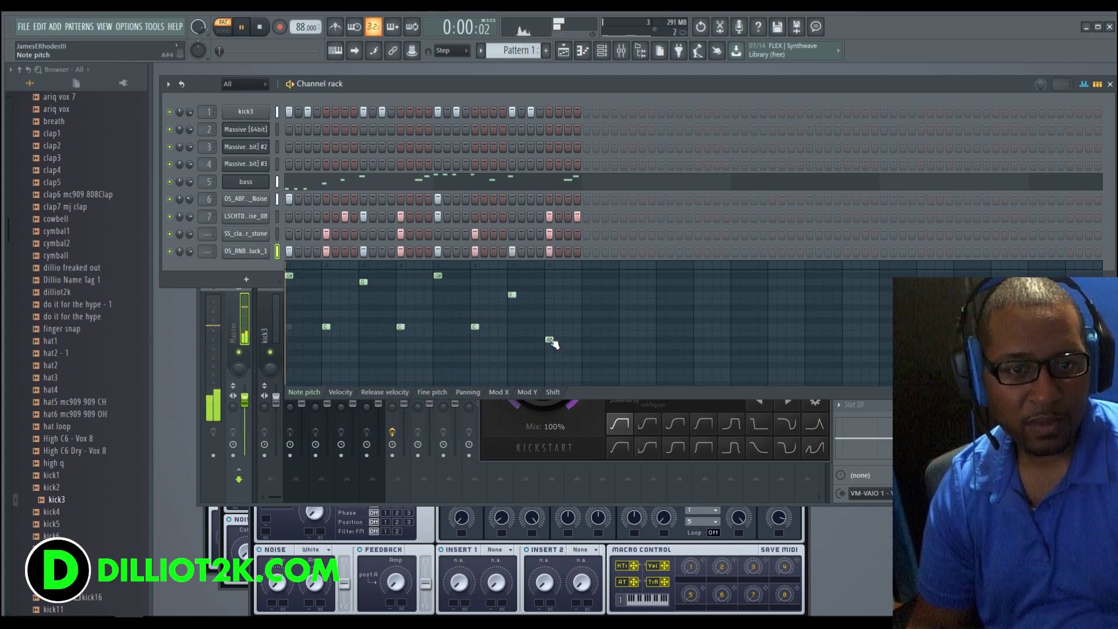
left_click_drag(190, 251, 190, 273)
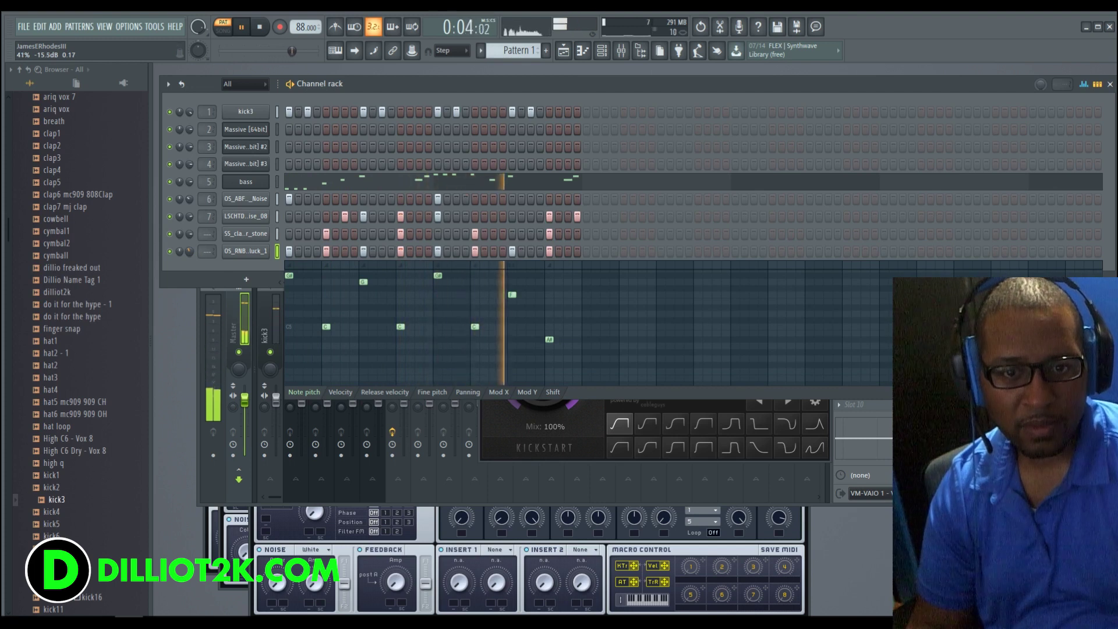
left_click_drag(191, 253, 191, 254)
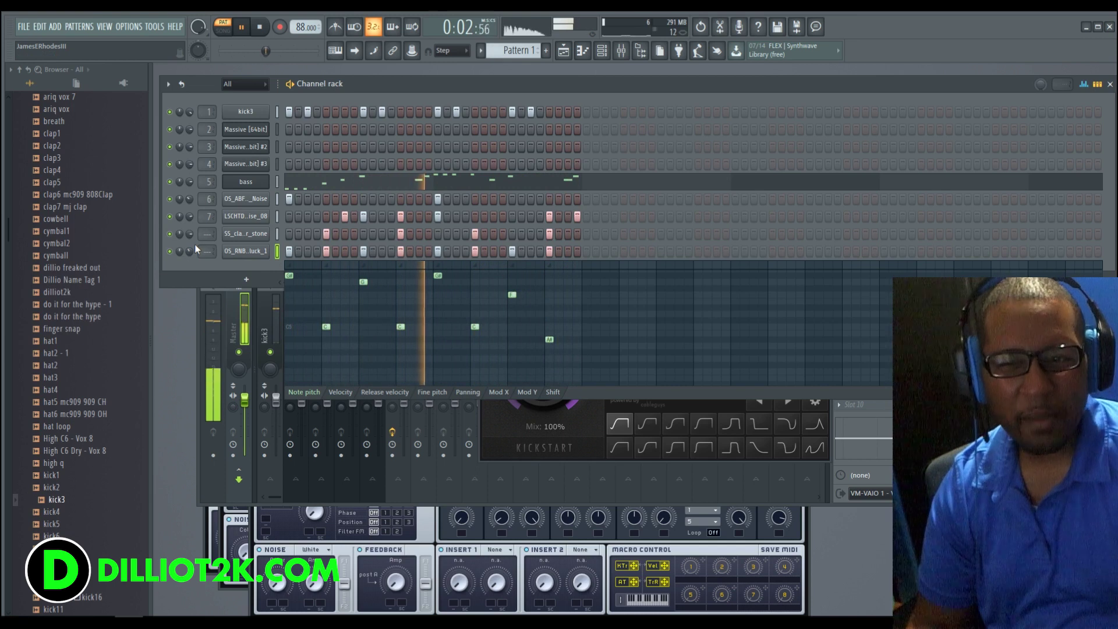
Stop the pattern, replay it to listen to the pluck melody, and stop it again
left_click(259, 27)
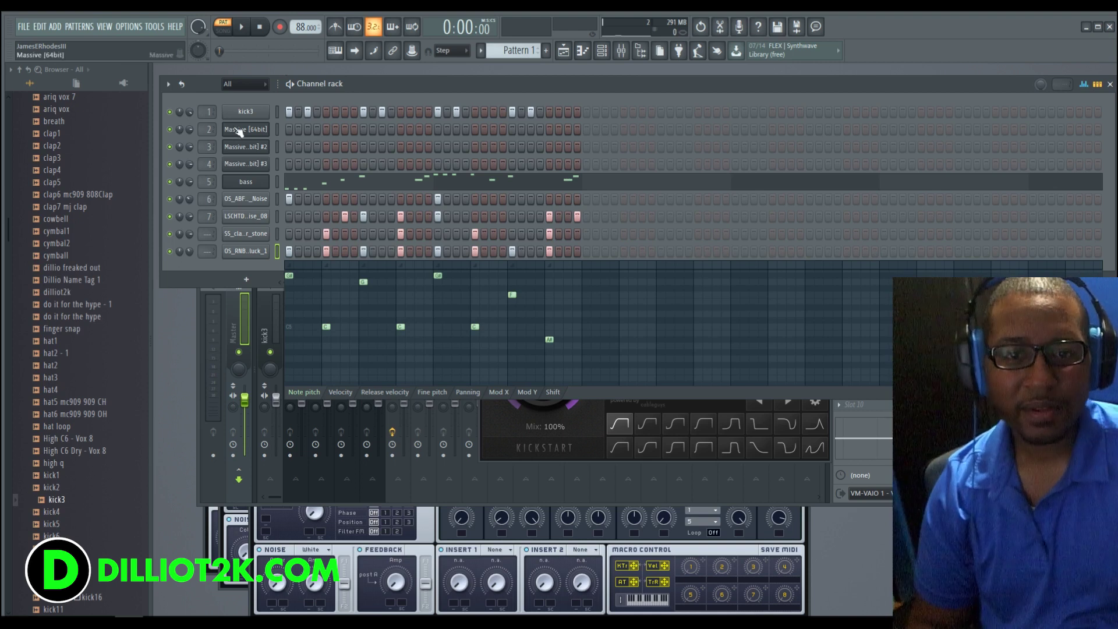
left_click(242, 31)
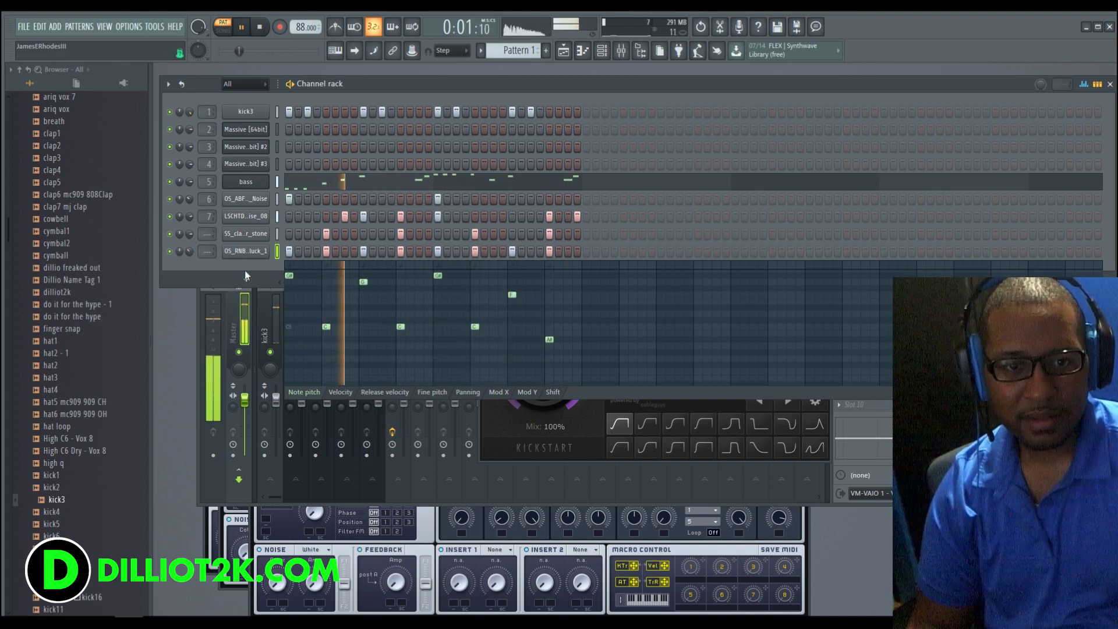
key("space")
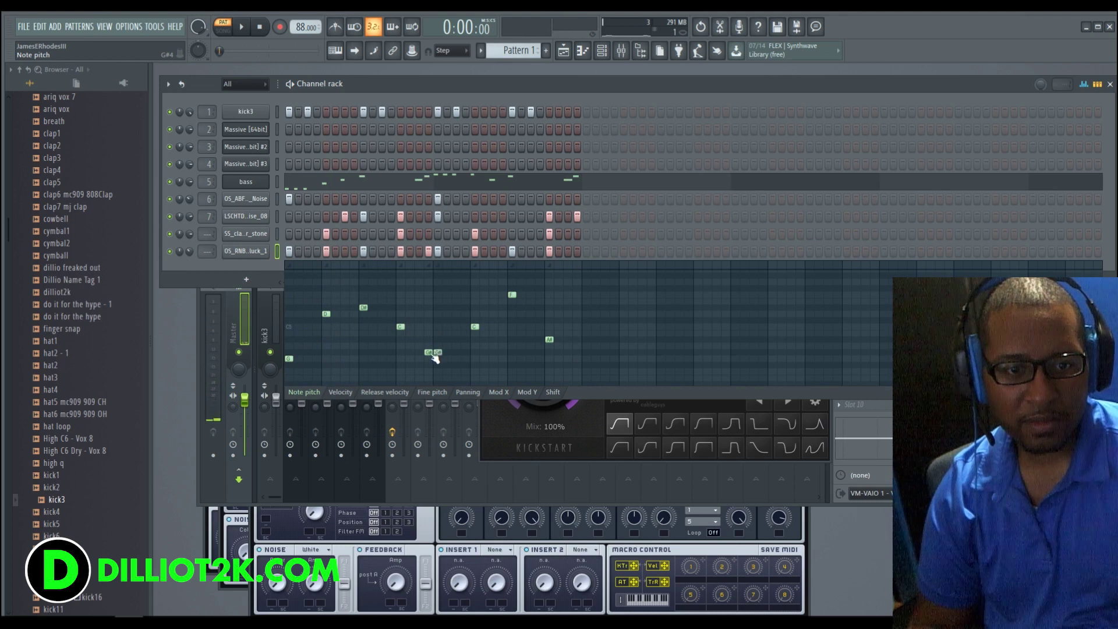
Change the synth pluck notes to D#5 on step 21, G4 on step 25 and D5 on step 29, and audition the pattern
left_click_drag(558, 339, 521, 335)
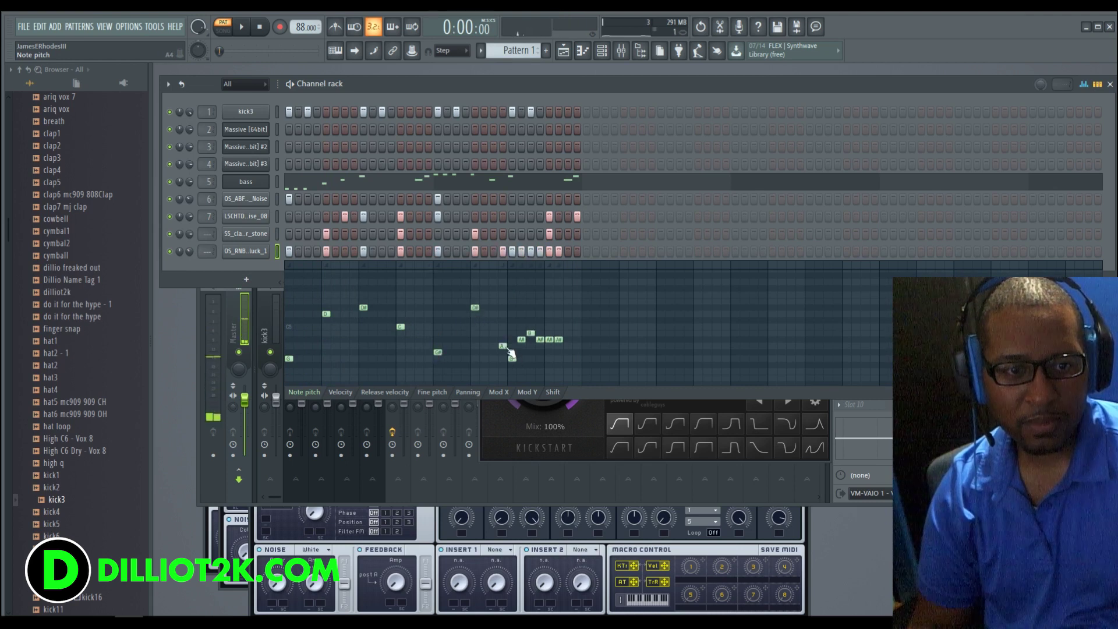
mouse_move(524, 346)
left_mouse_down()
mouse_move(518, 338)
mouse_move(543, 334)
left_mouse_up()
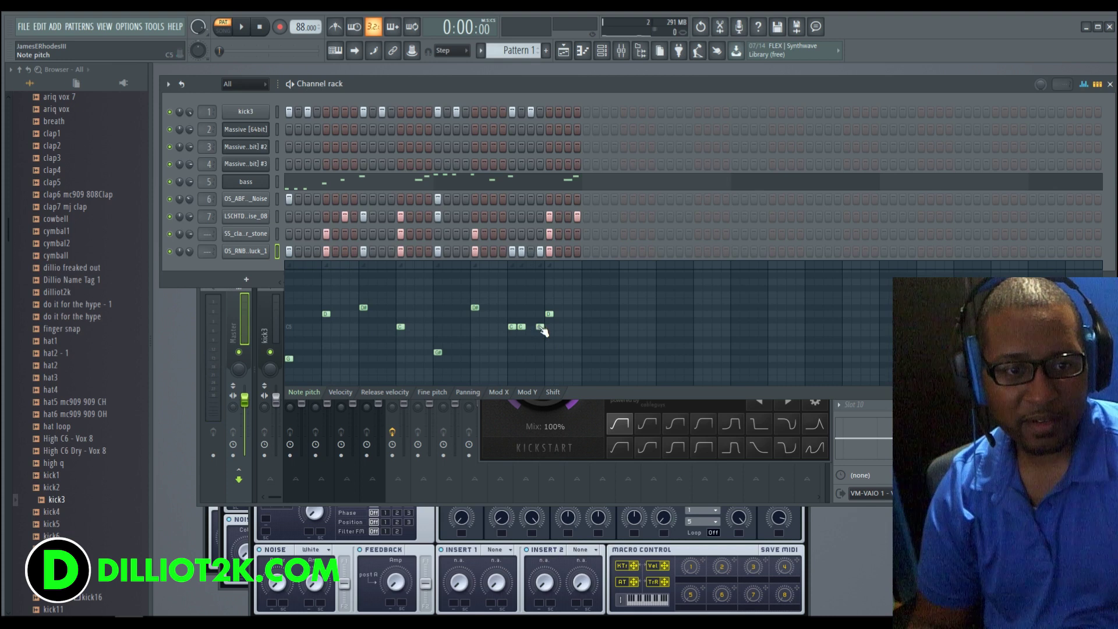
left_click_drag(517, 332, 515, 351)
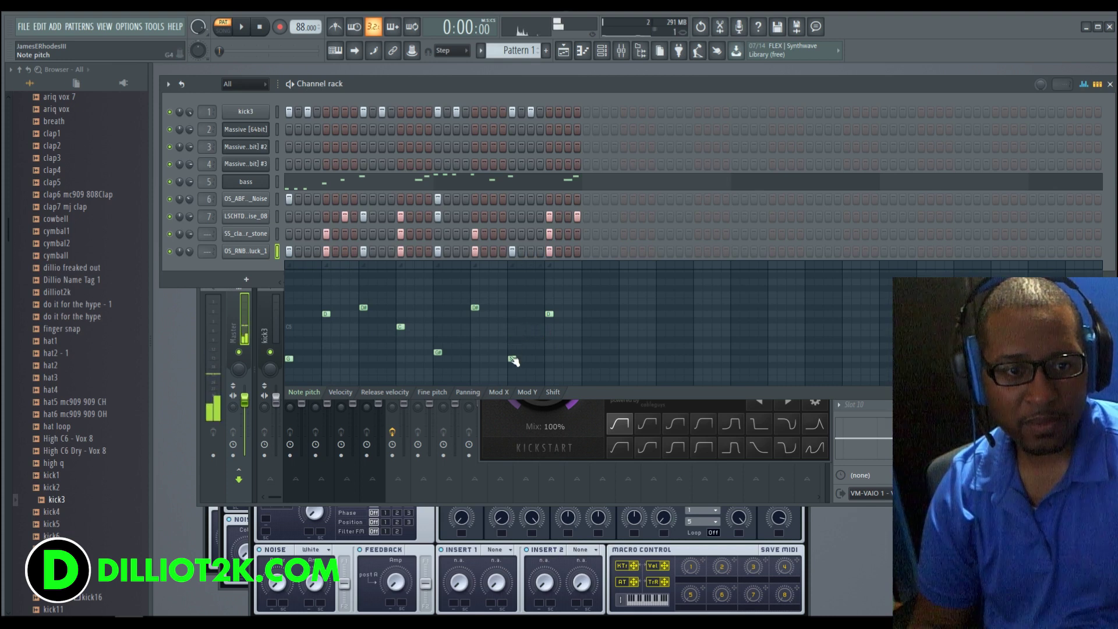
key("space")
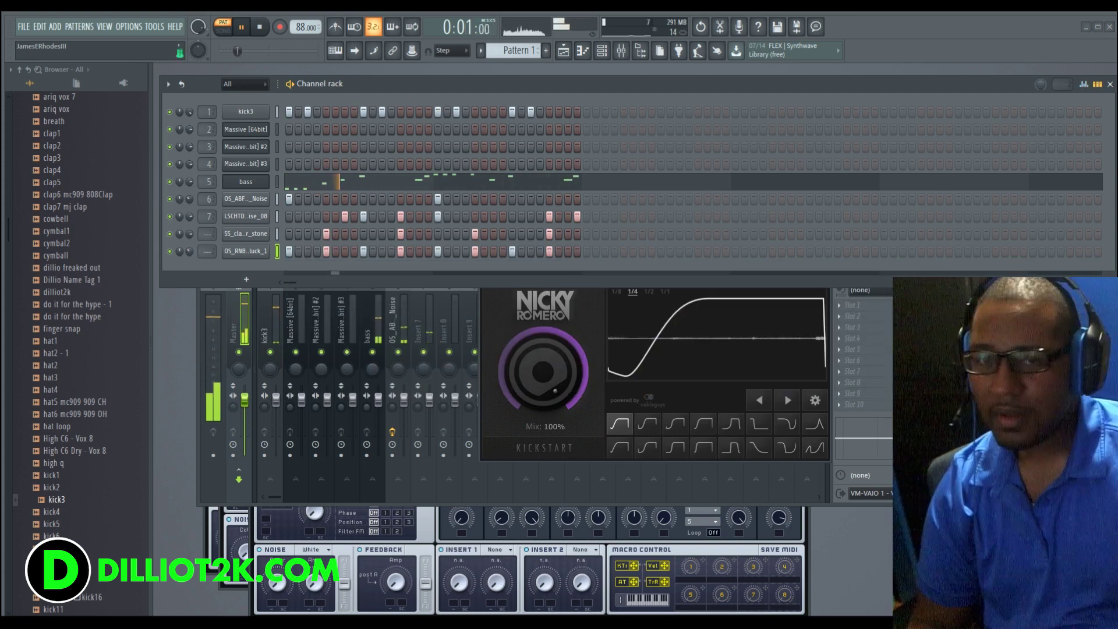
key("space")
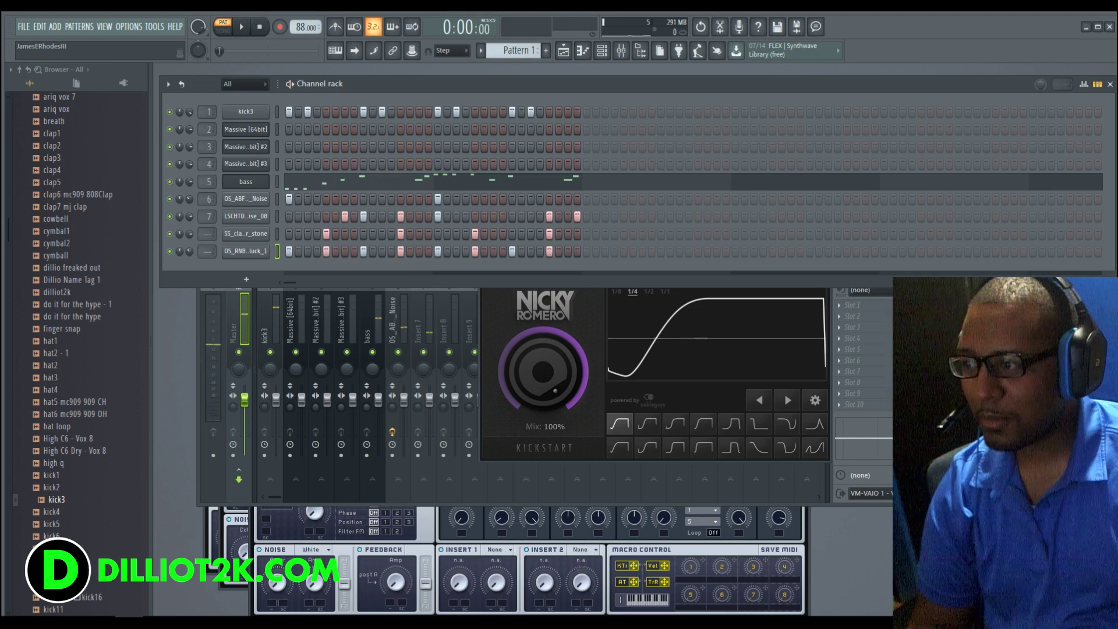
Add the LofiVinyl sample as a new channel below the synth pluck and enable its steps 1, 13, 17 and 29
left_click_drag(230, 263, 230, 281)
left_click(246, 269)
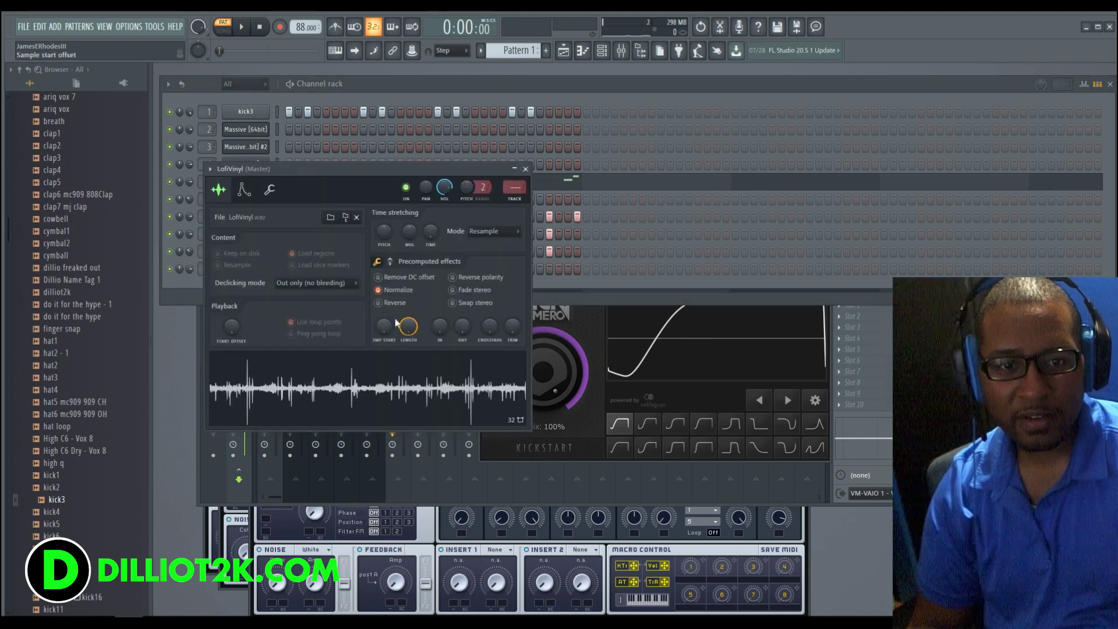
left_click(525, 169)
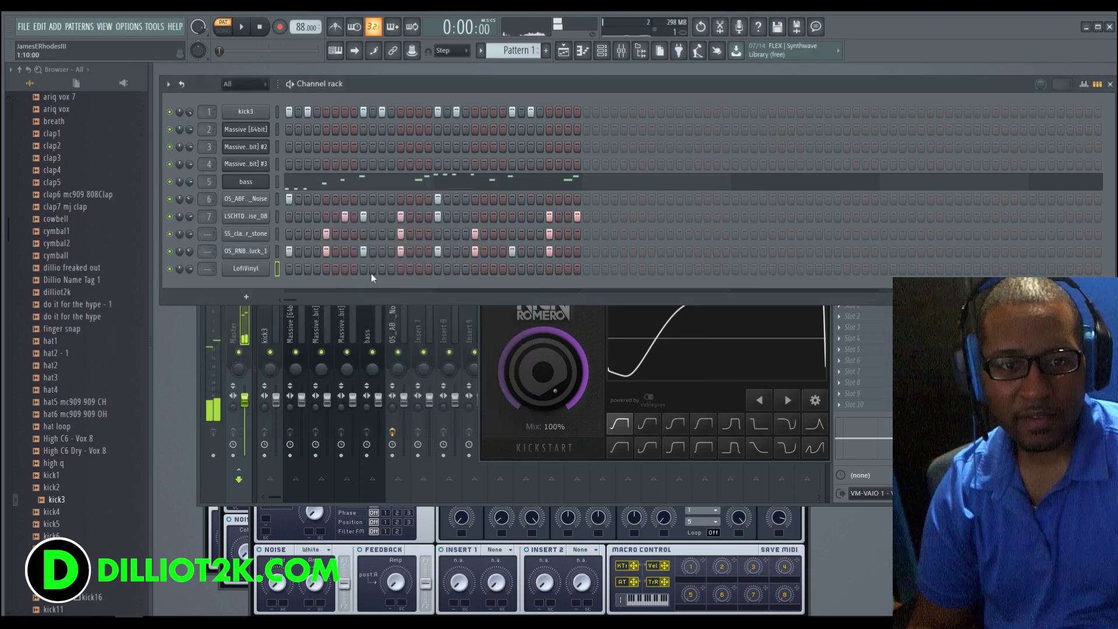
left_click(288, 269)
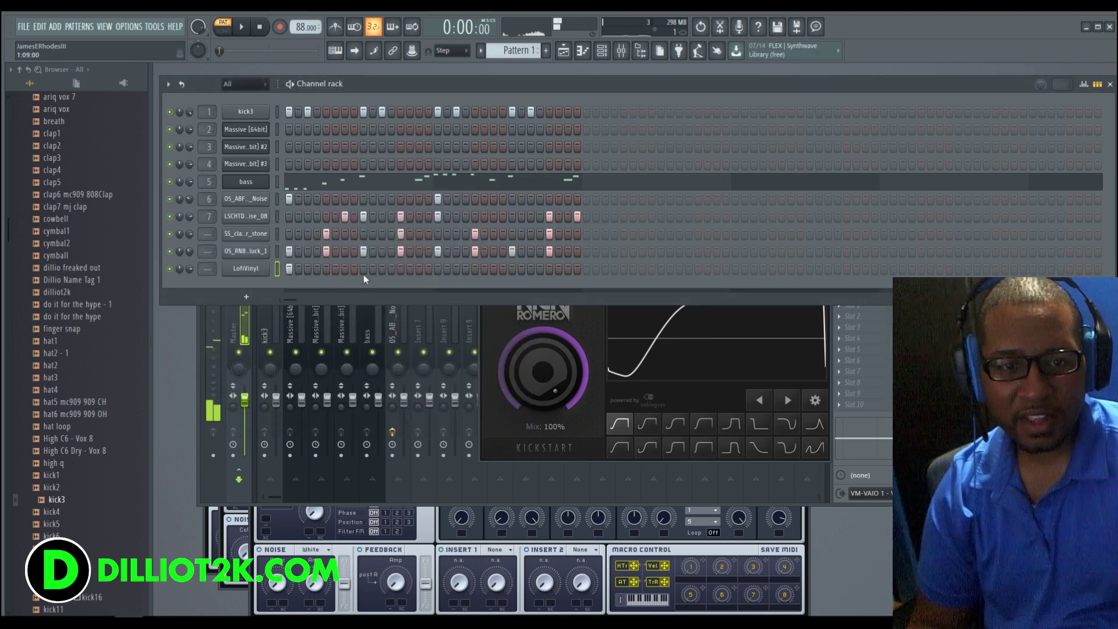
left_click(401, 269)
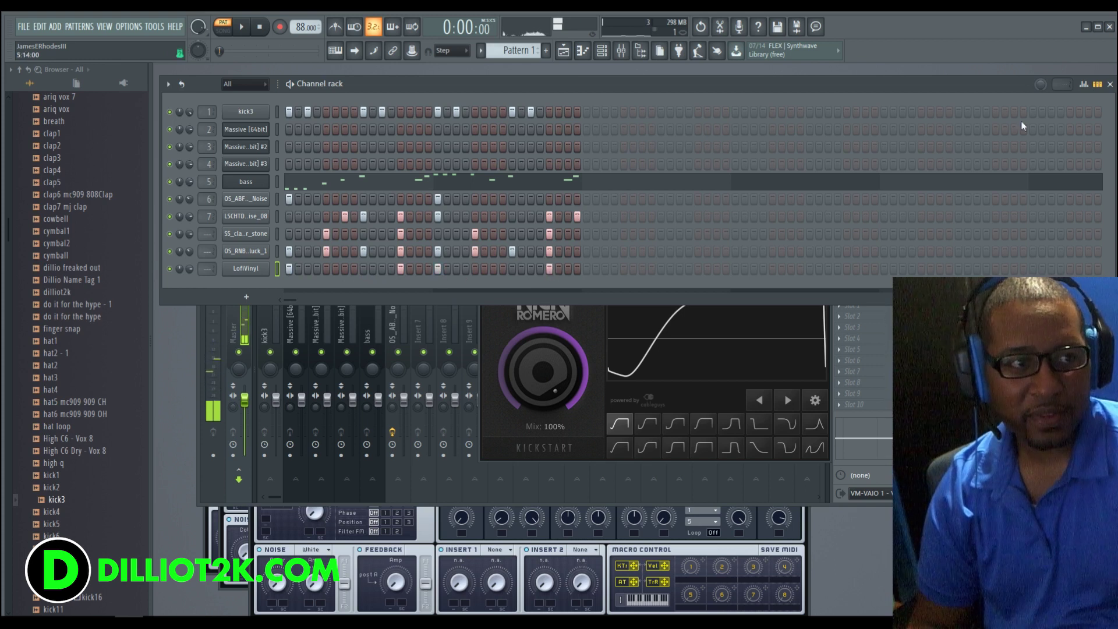
Lower the velocity of the LofiVinyl hits on steps 17 and 29 to the minimum
left_click(1083, 85)
left_click(344, 410)
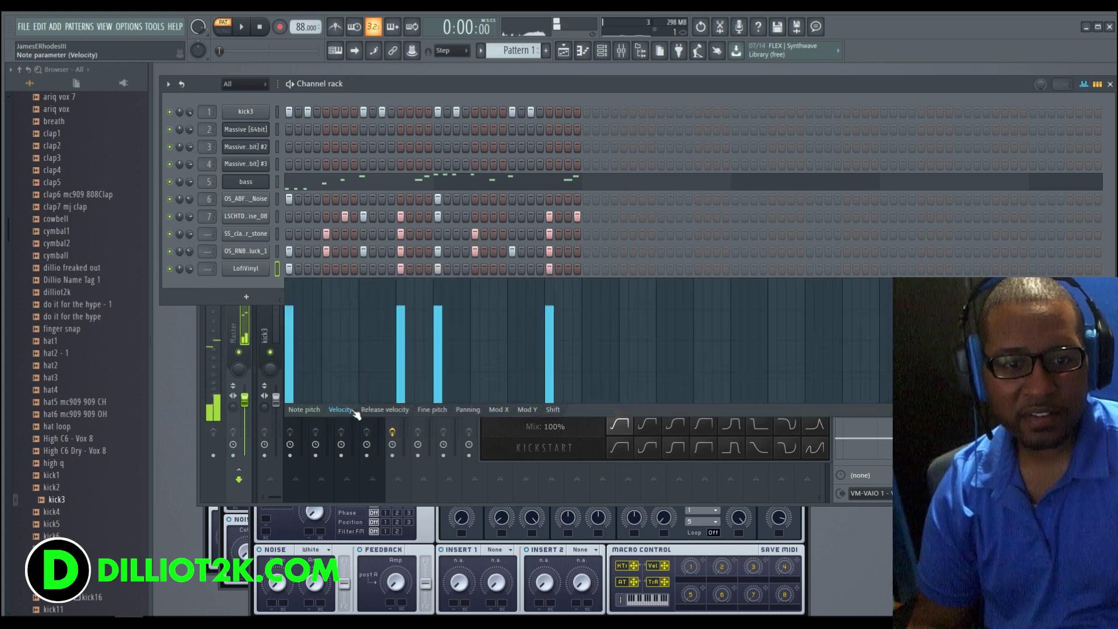
left_click_drag(439, 392, 443, 417)
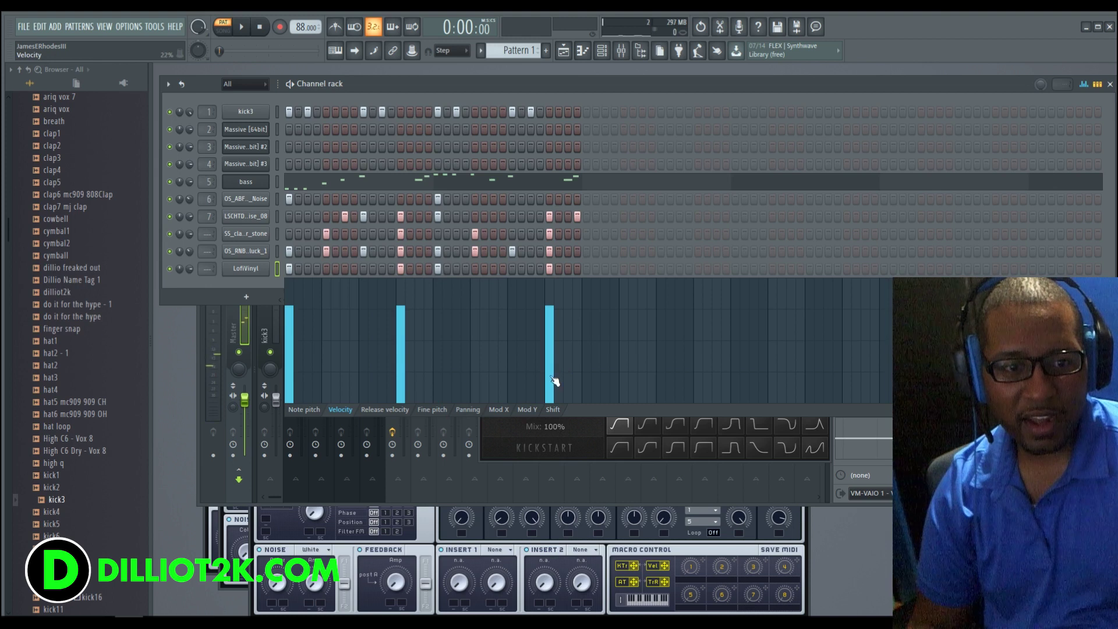
left_click_drag(555, 381, 552, 414)
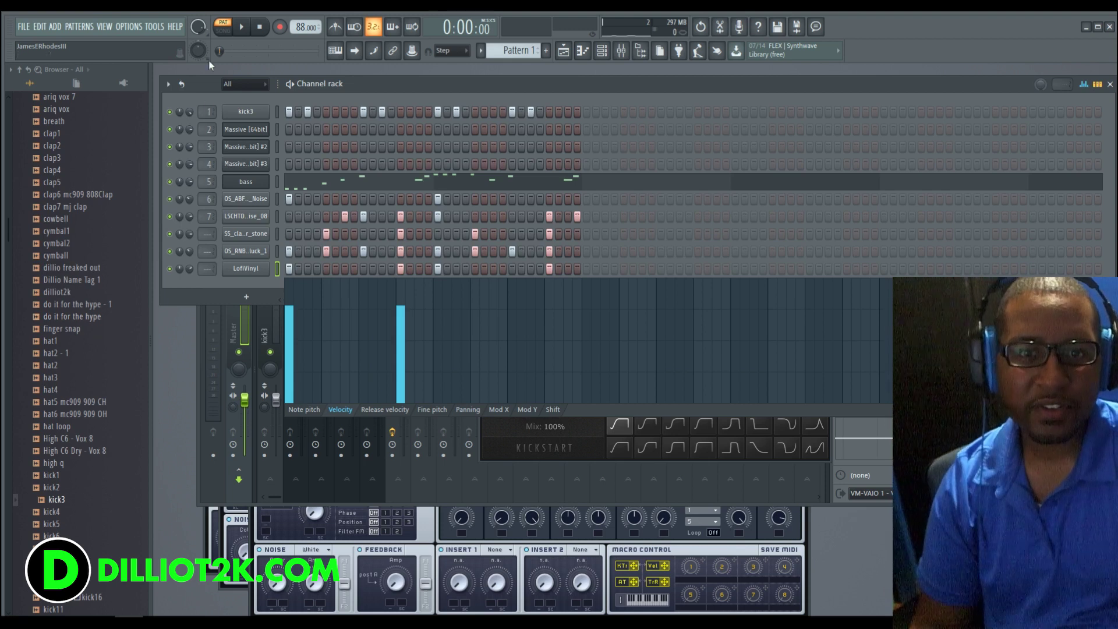
Play the pattern and turn on Cut itself for the LofiVinyl channel
key("space")
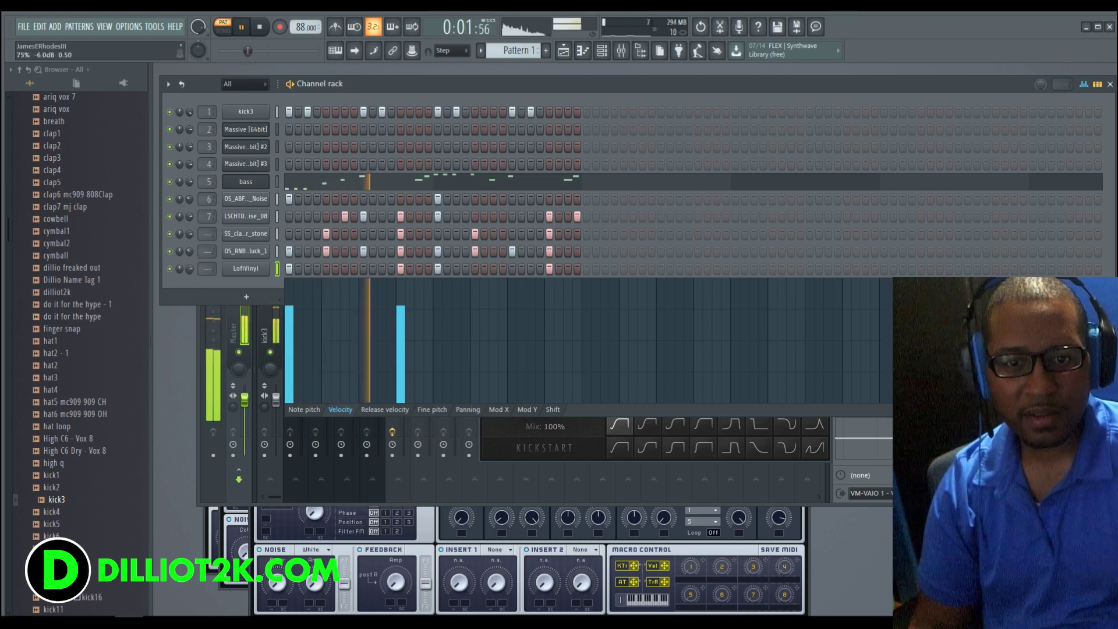
right_click(227, 270)
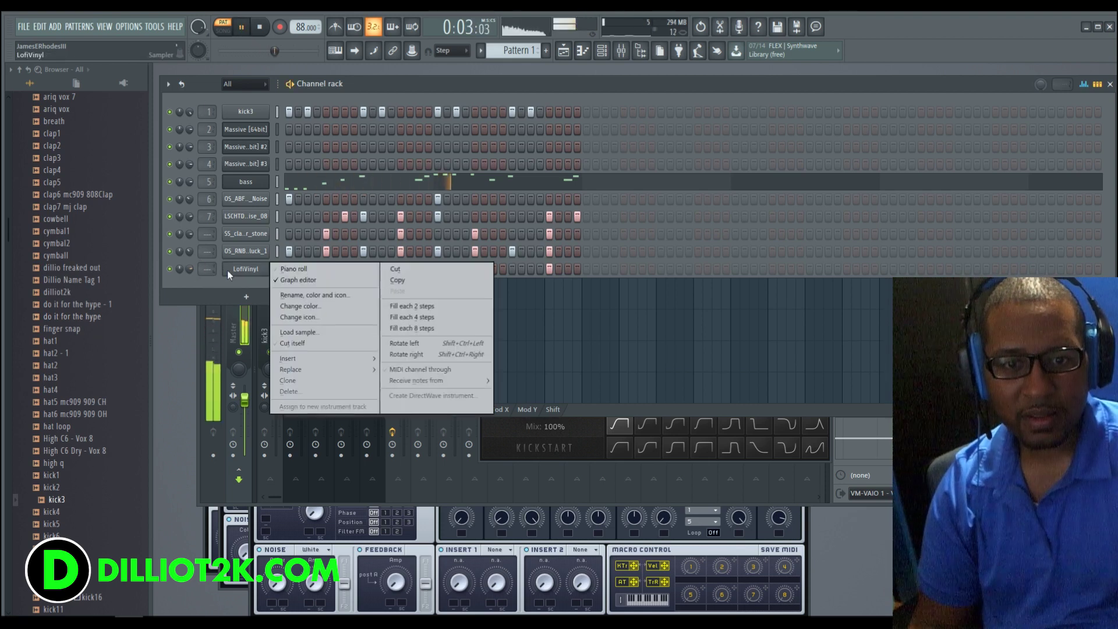
left_click(309, 342)
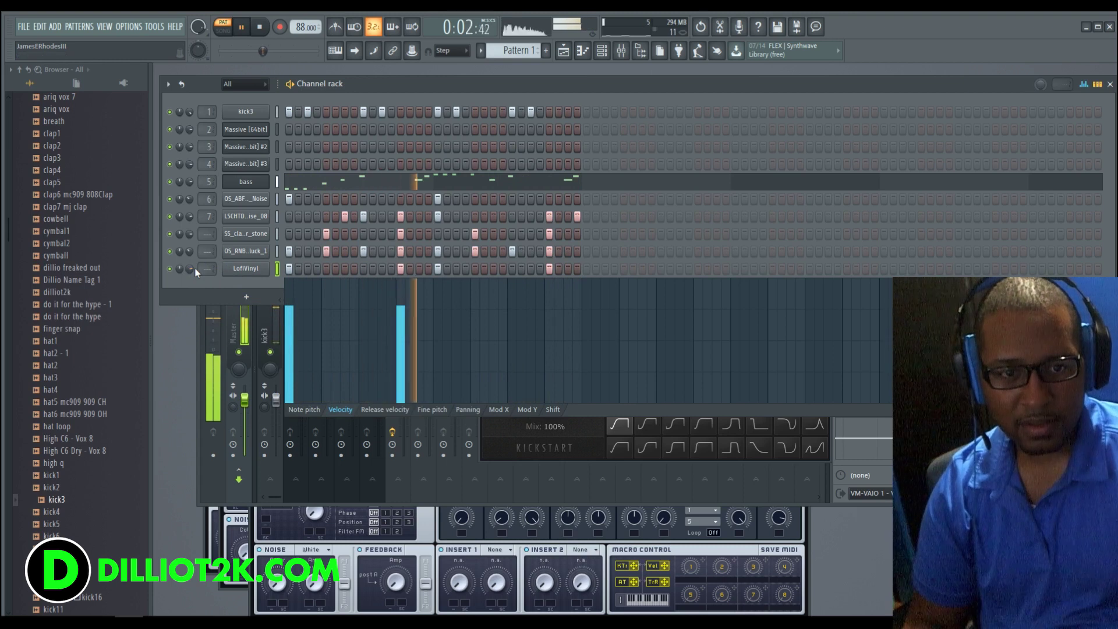
right_click(267, 267)
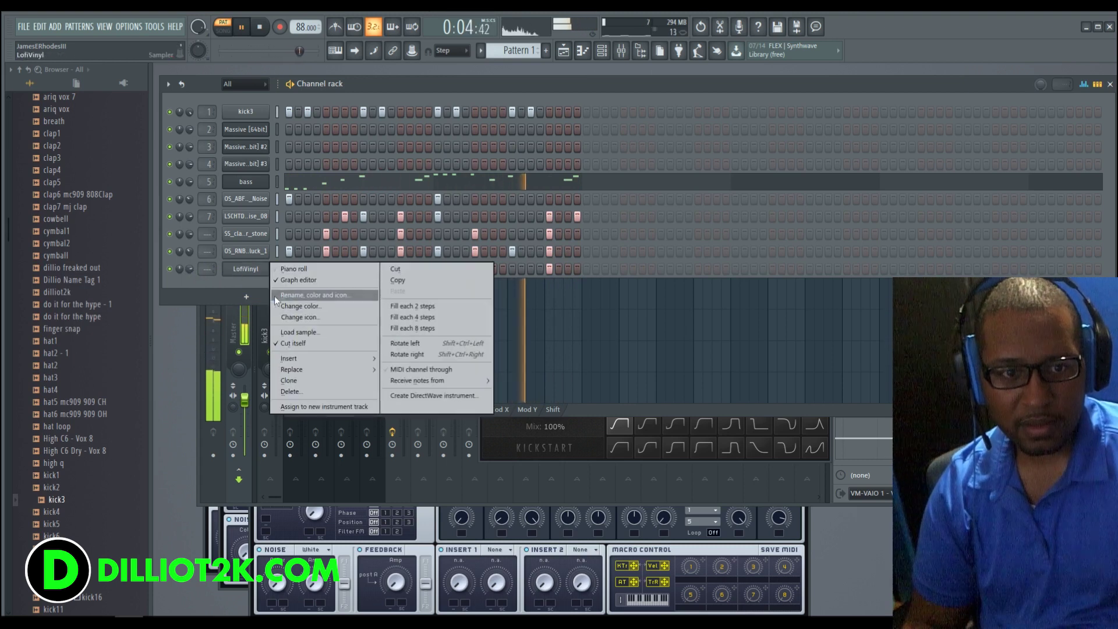
left_click(234, 277)
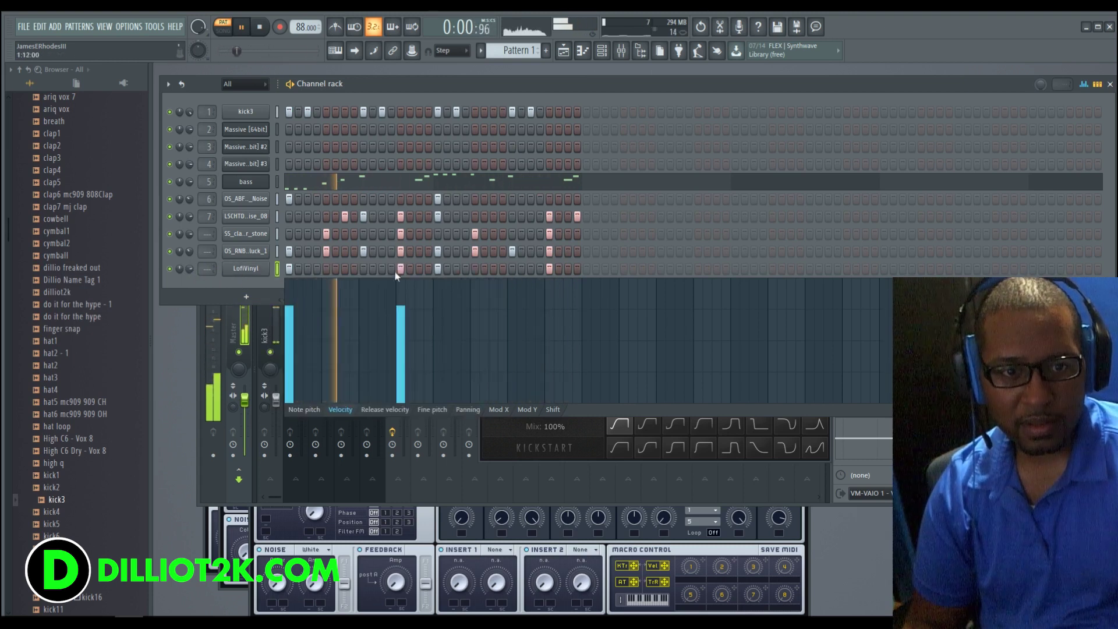
Raise the LofiVinyl velocity on step 17 to about 77% and lower step 13 to the minimum
left_click(438, 309)
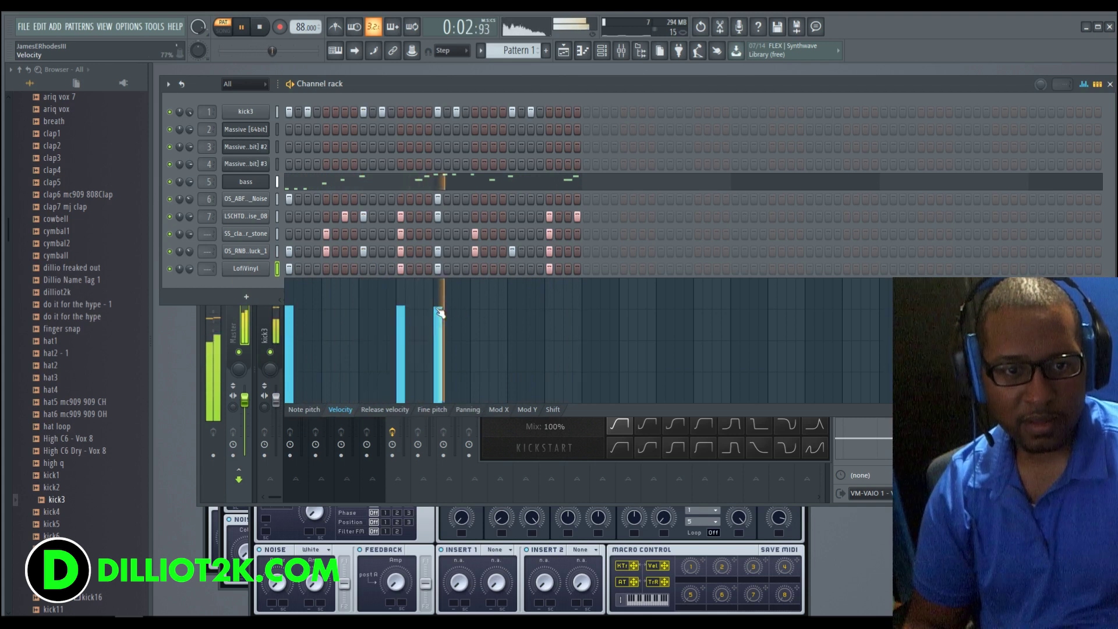
left_click_drag(403, 375, 407, 408)
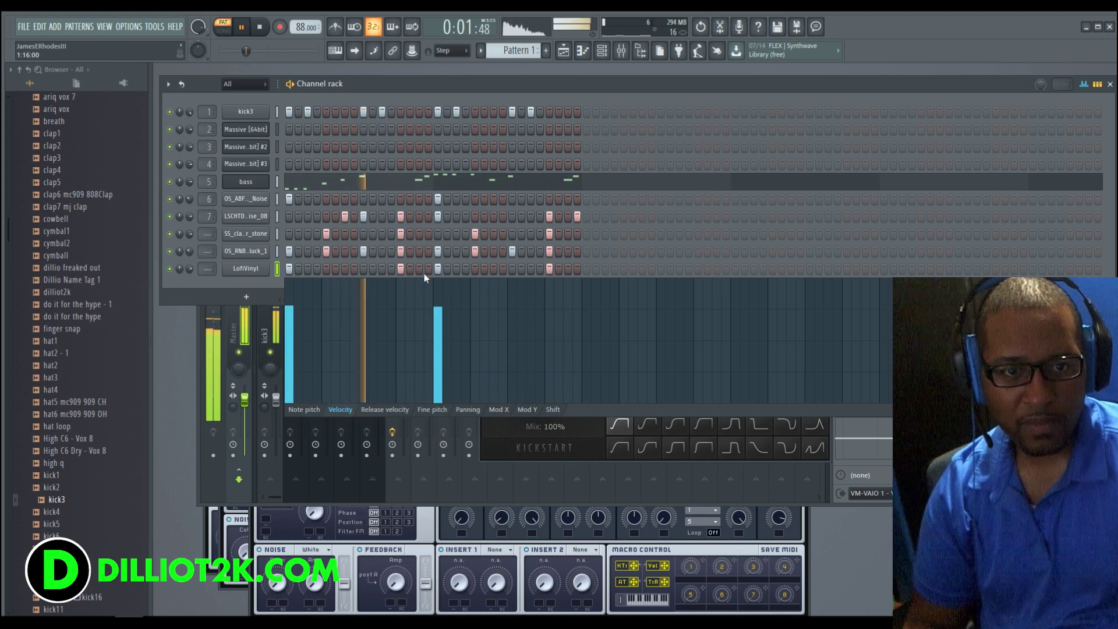
Add a clap on step 15 of the SS clap channel and lower its velocity to the minimum
left_click(420, 235)
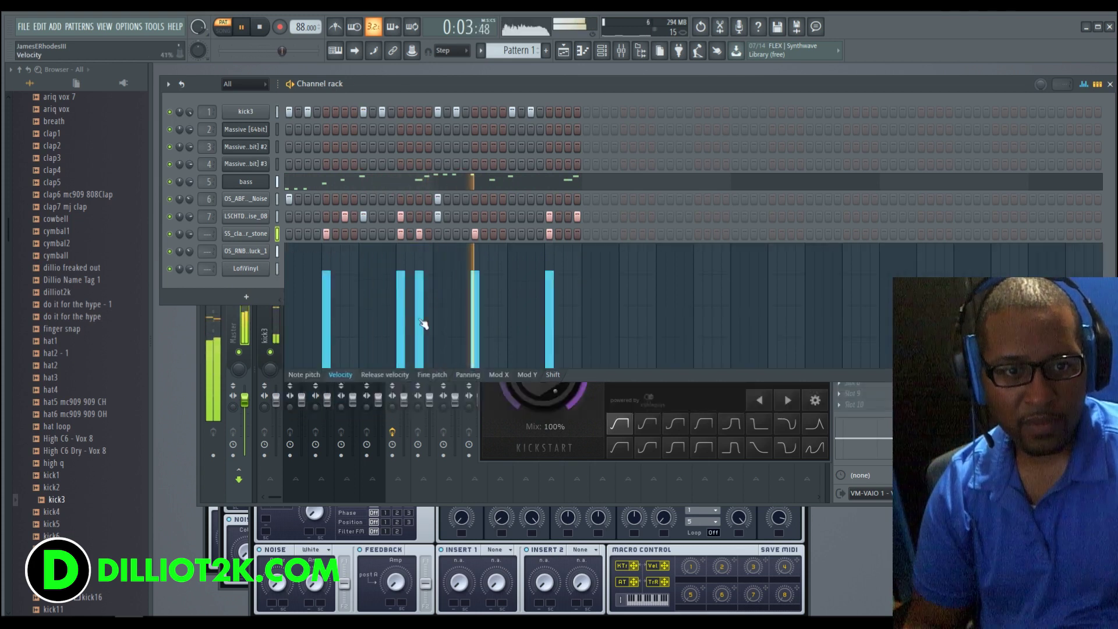
left_click_drag(424, 325, 425, 373)
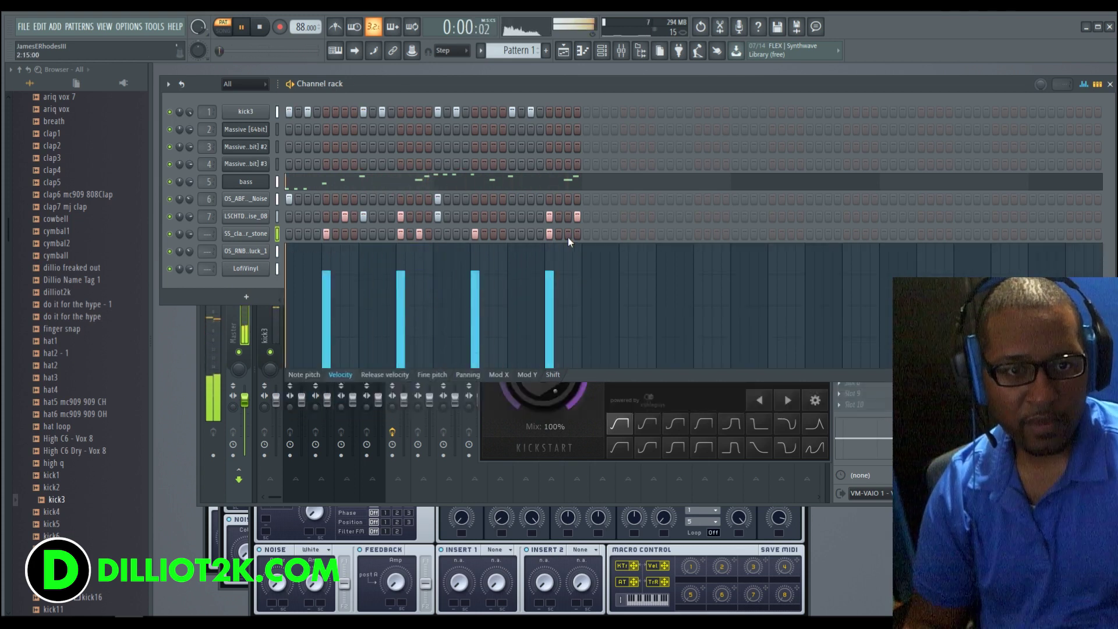
Reselect the LofiVinyl channel and restart the playback with only the SS clap channel soloed
left_click(279, 270)
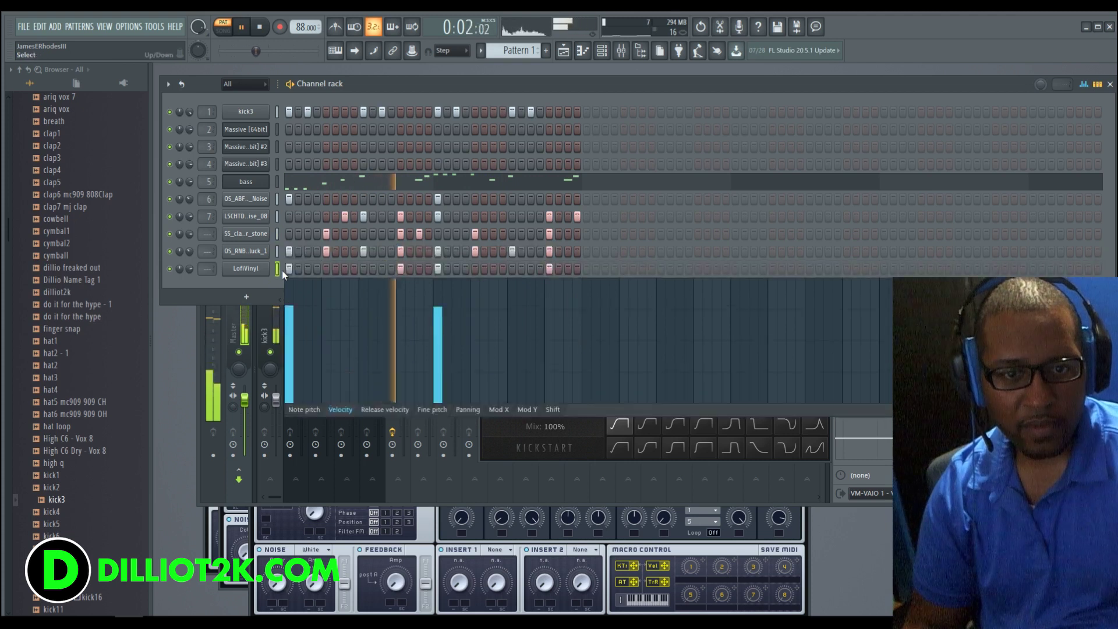
key("space")
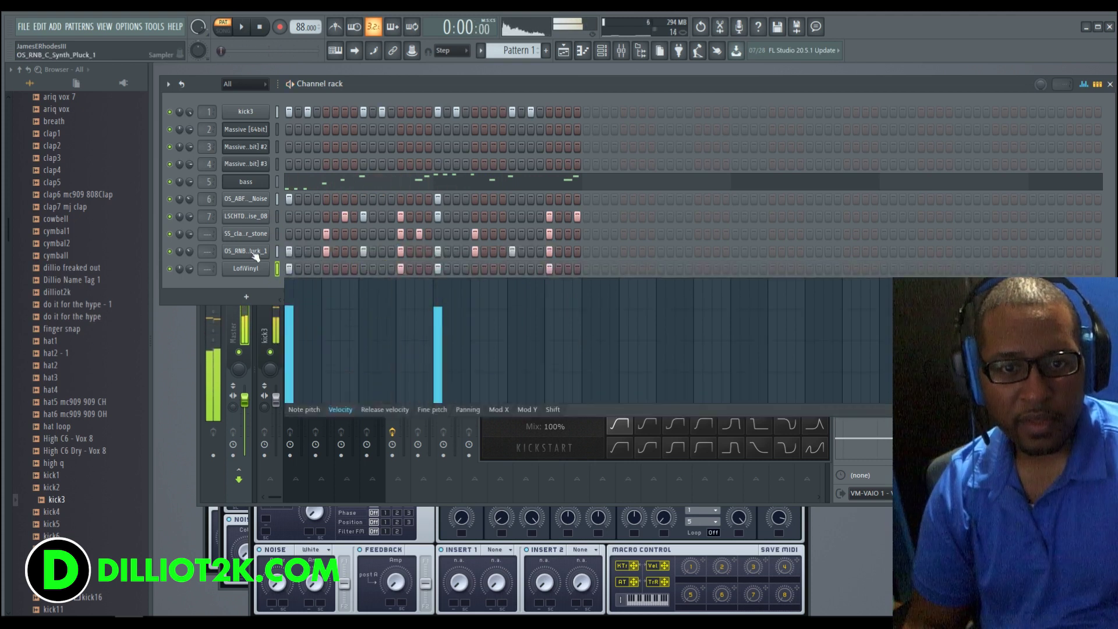
right_click(169, 233)
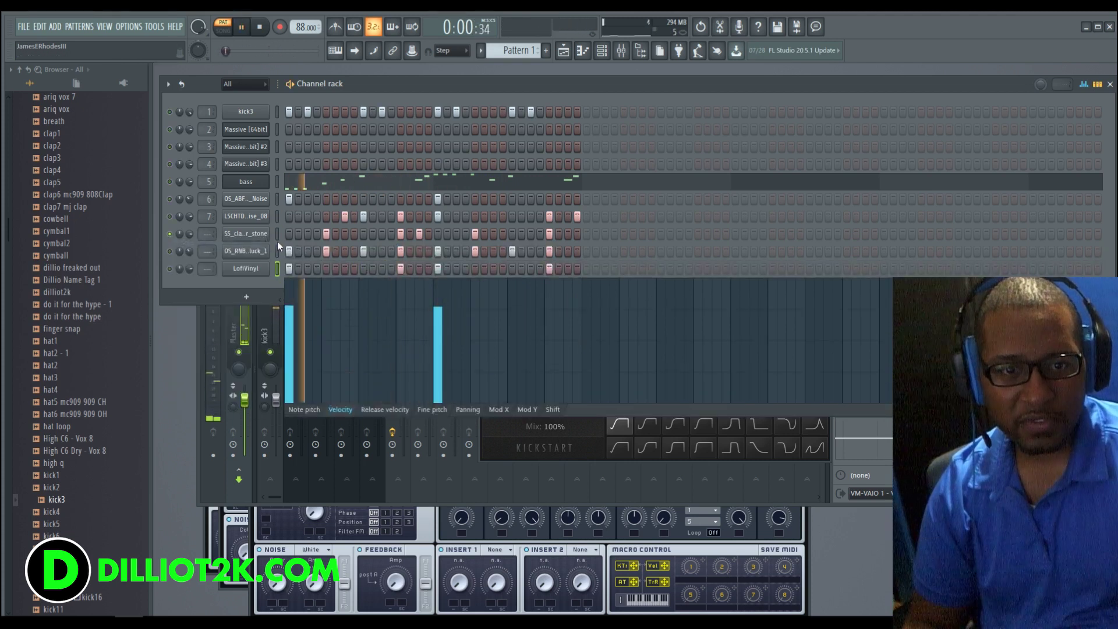
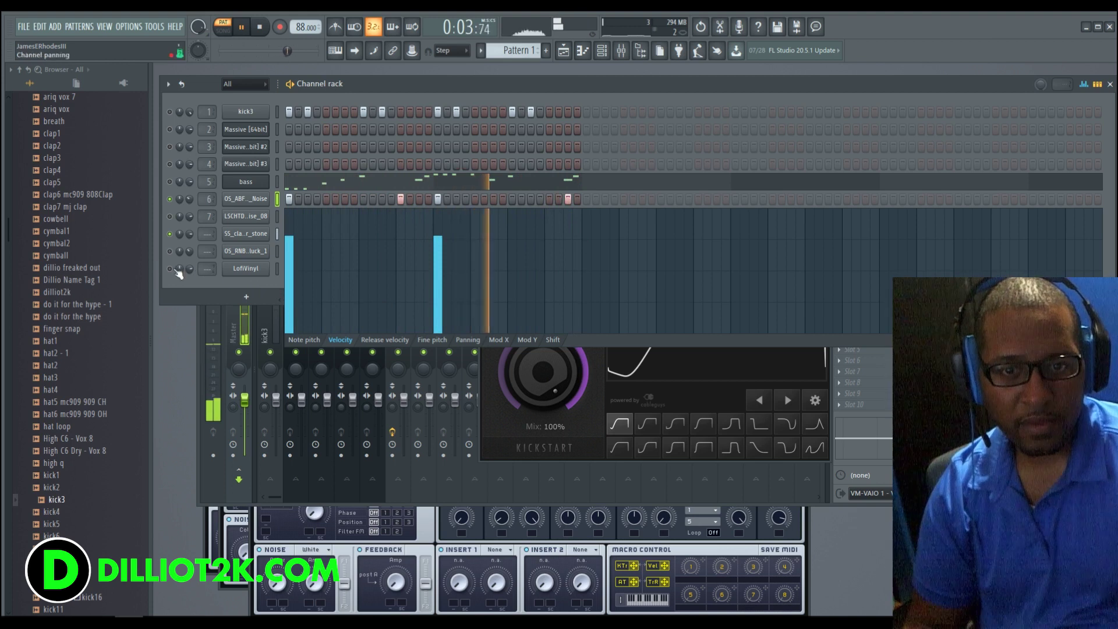
Unmute the bass and third Massive channels and lower the volume of the LofiVinyl channel
left_click(170, 182)
left_click(169, 164)
left_click_drag(189, 269, 189, 285)
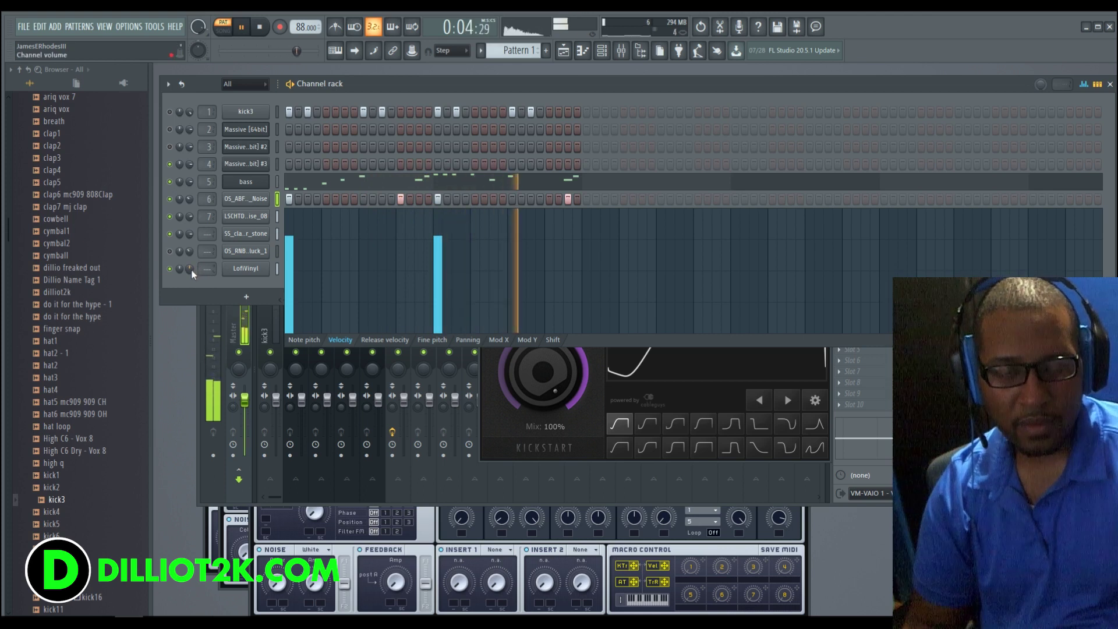
Route the SS clap, OS_RNB pluck and LofiVinyl channels to mixer tracks 8, 9 and 10 and stop playback
left_click_drag(210, 240, 210, 228)
scroll(207, 251, "up", 9)
scroll(206, 269, "up", 11)
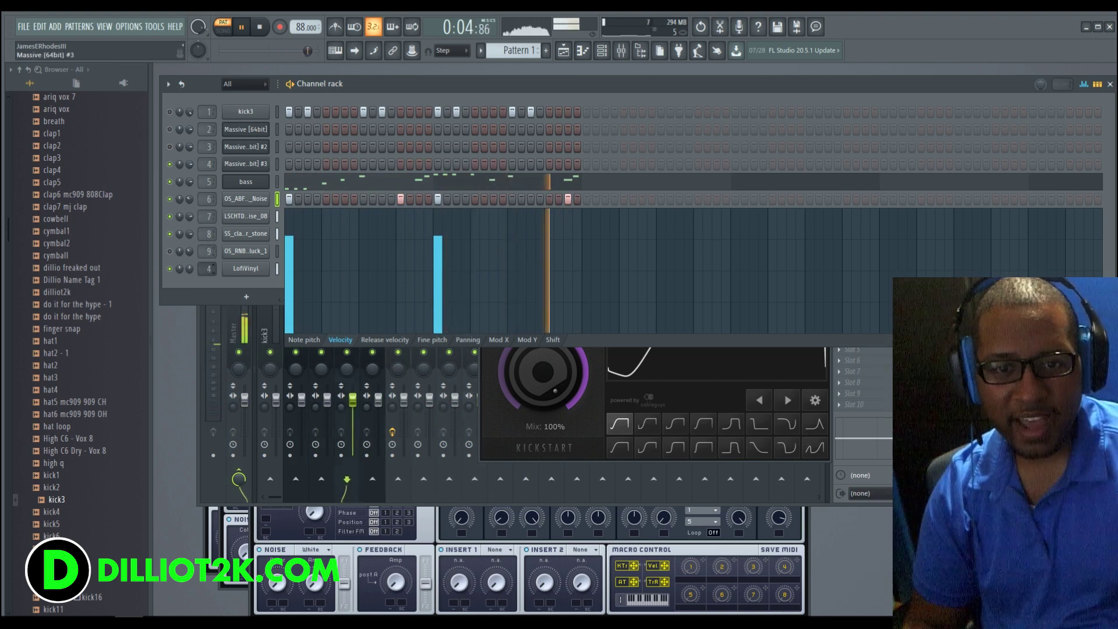
key("space")
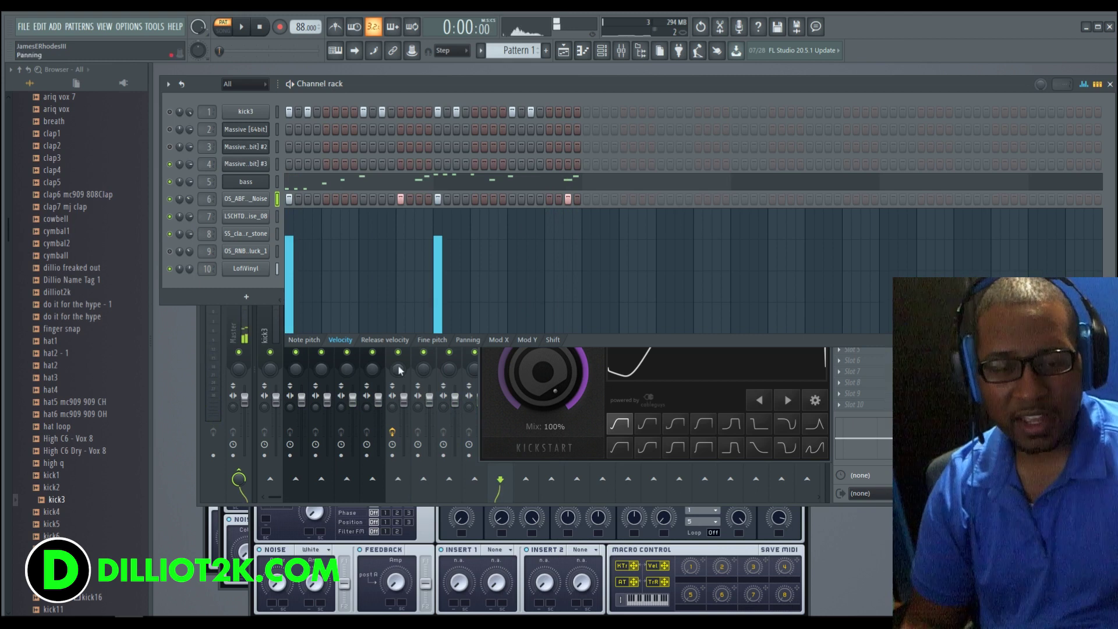
Load Kickstart-64bit in the first effect slot of mixer Insert 10 and audition the pattern with it
left_click_drag(341, 499, 315, 506)
scroll(309, 492, "up", 3)
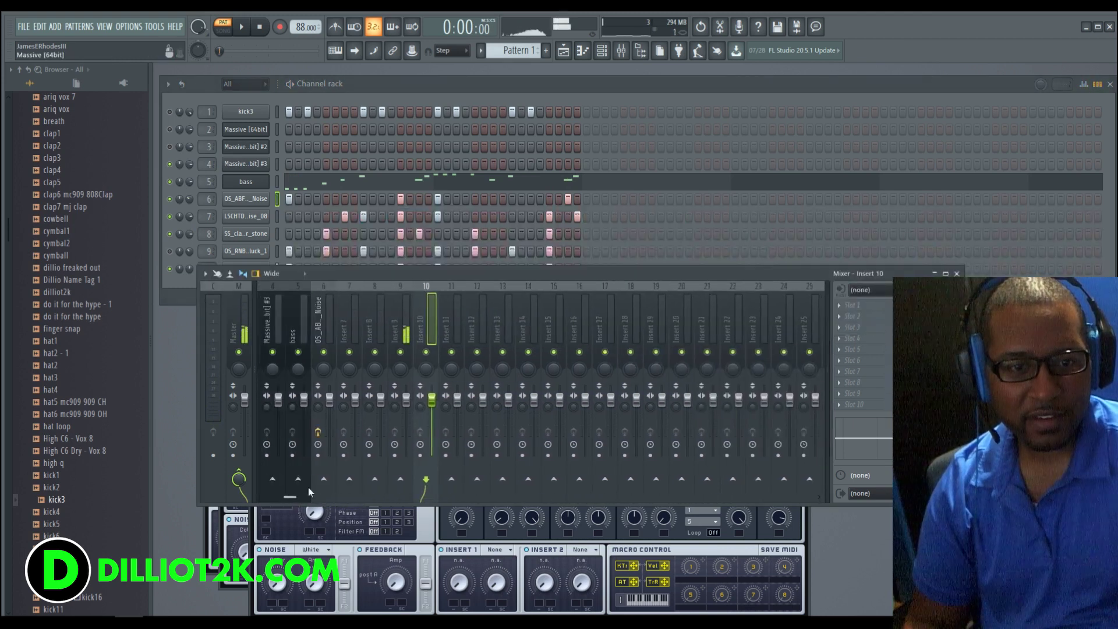
left_click(843, 303)
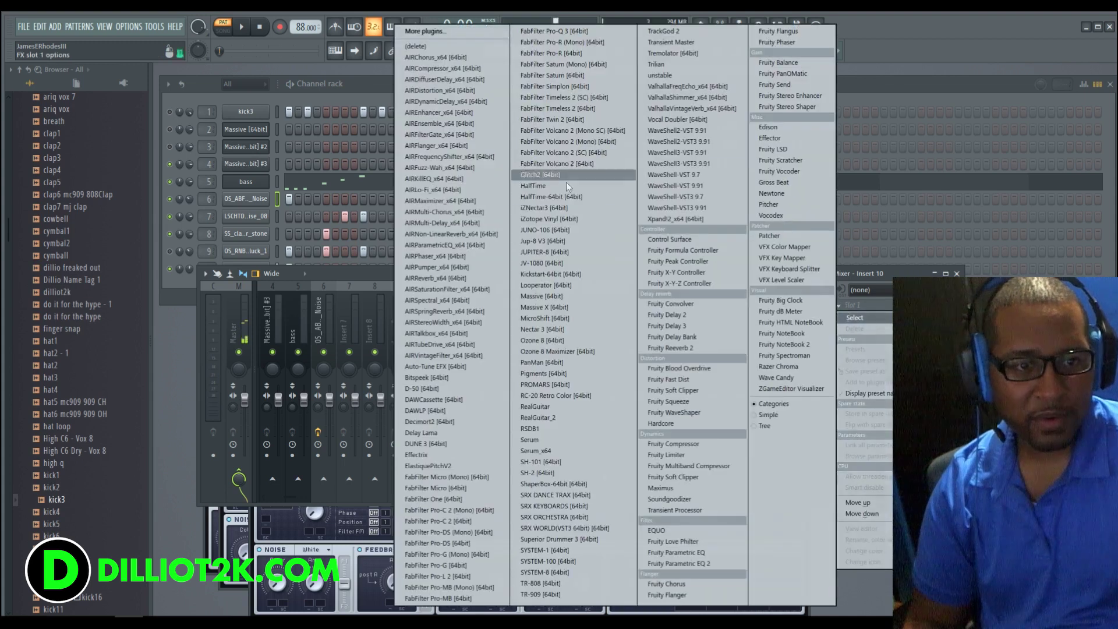
left_click(558, 271)
key("space")
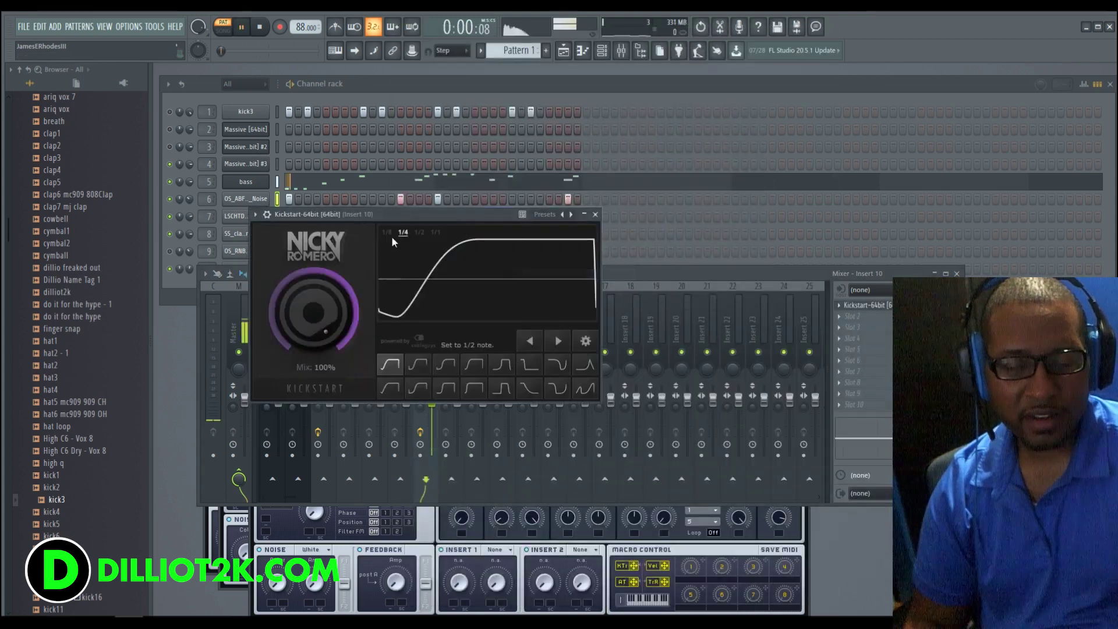
left_click(186, 272)
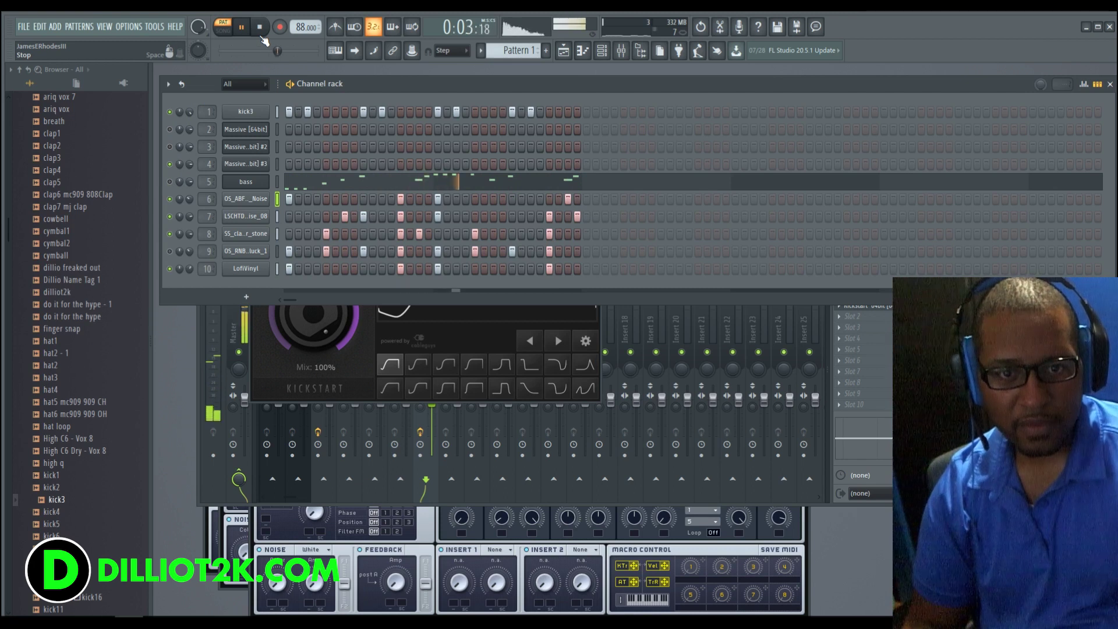
key("space")
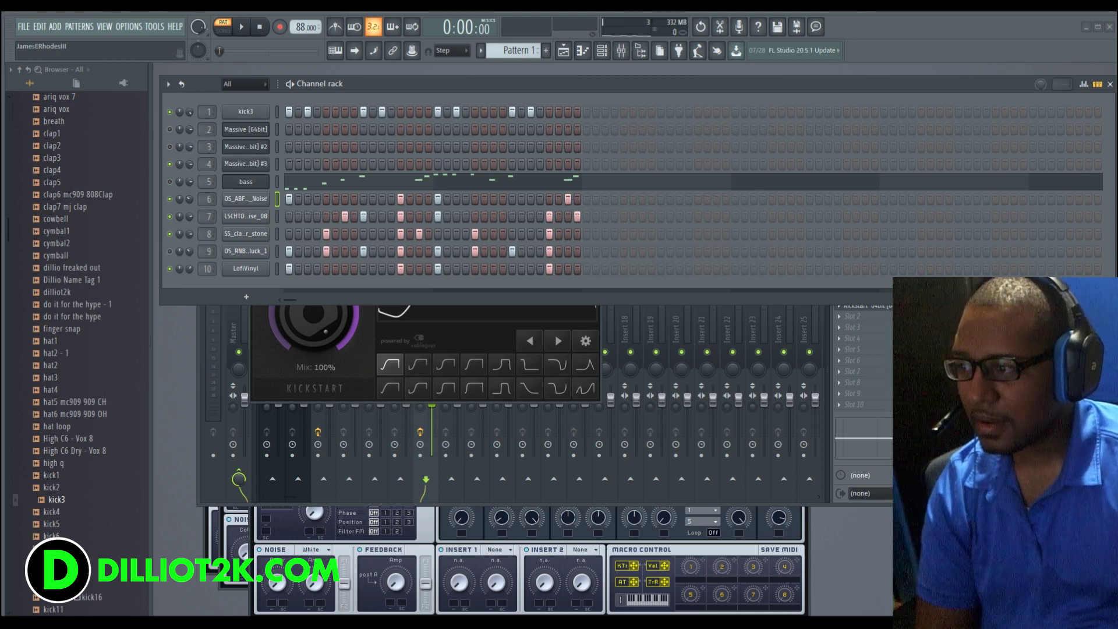
Add the clap_01 sample as a new channel with hits on steps 5, 13, 21 and 29, auditioning it during playback
left_click_drag(235, 289, 236, 285)
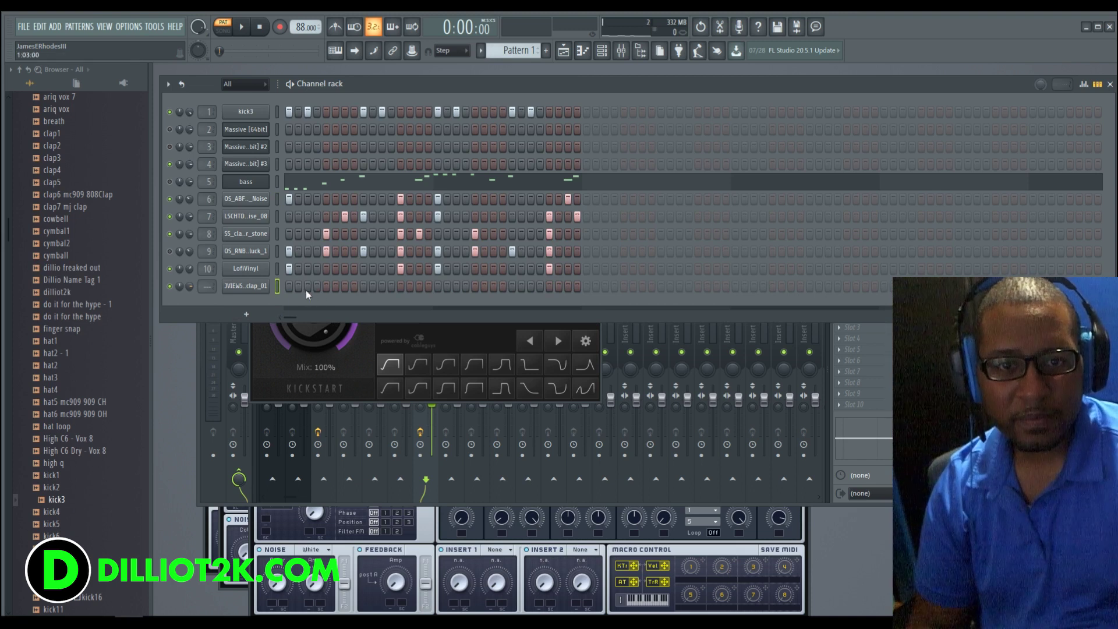
key("space")
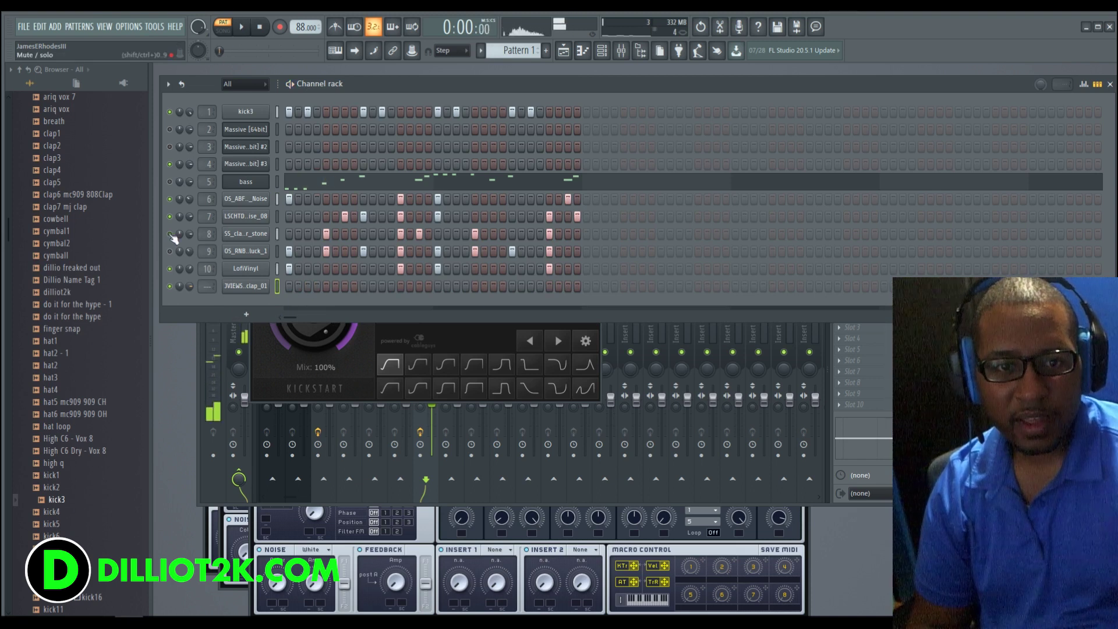
left_click(326, 286)
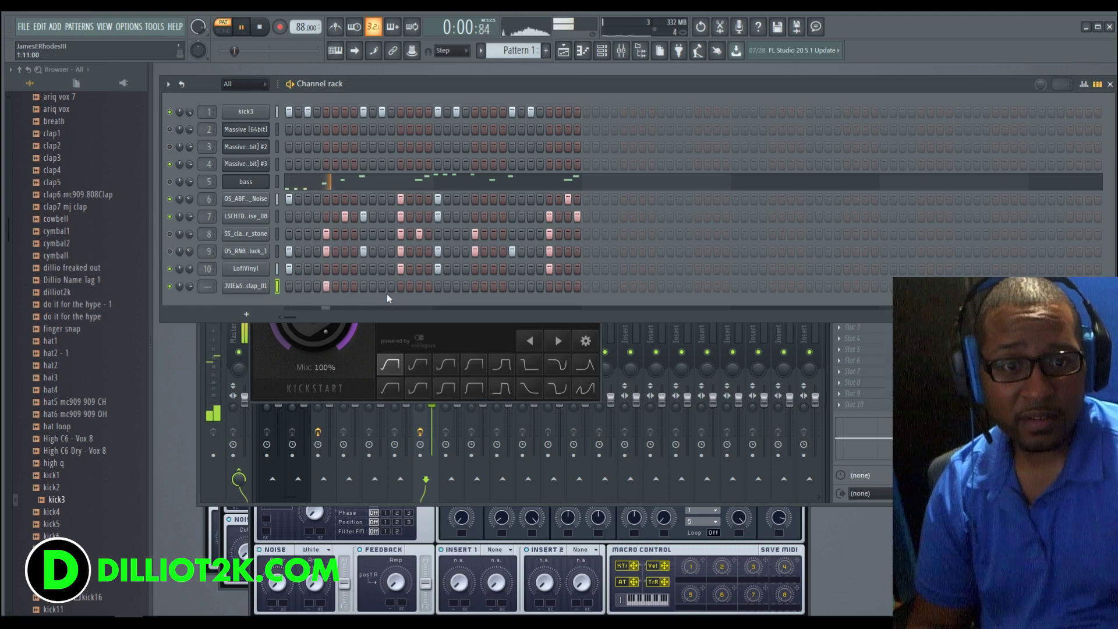
left_click(401, 287)
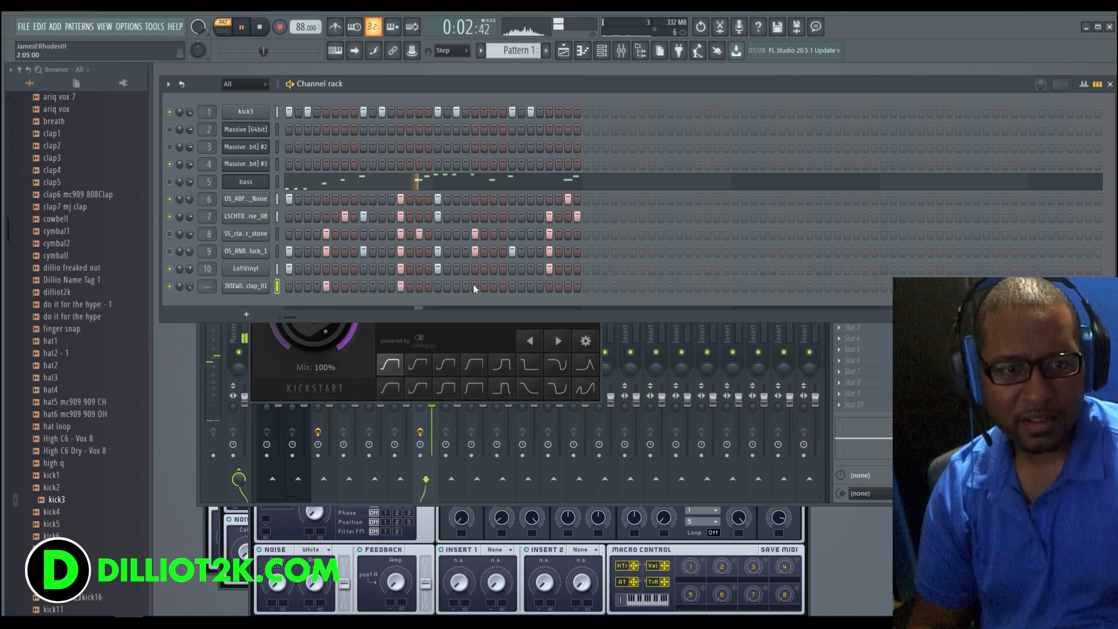
left_click(548, 286)
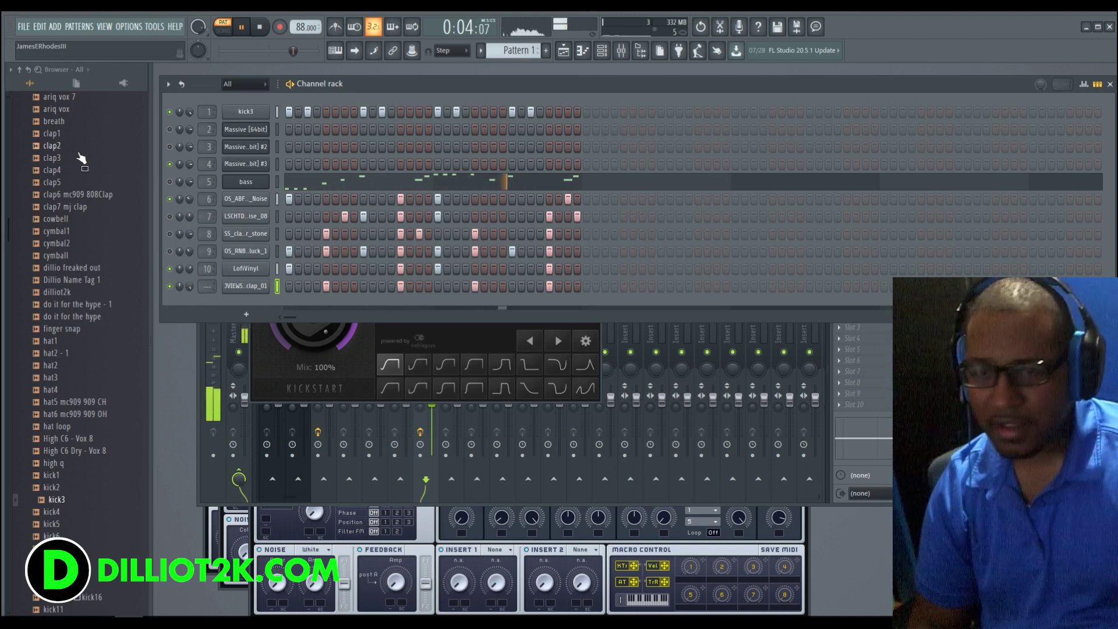
left_click(260, 27)
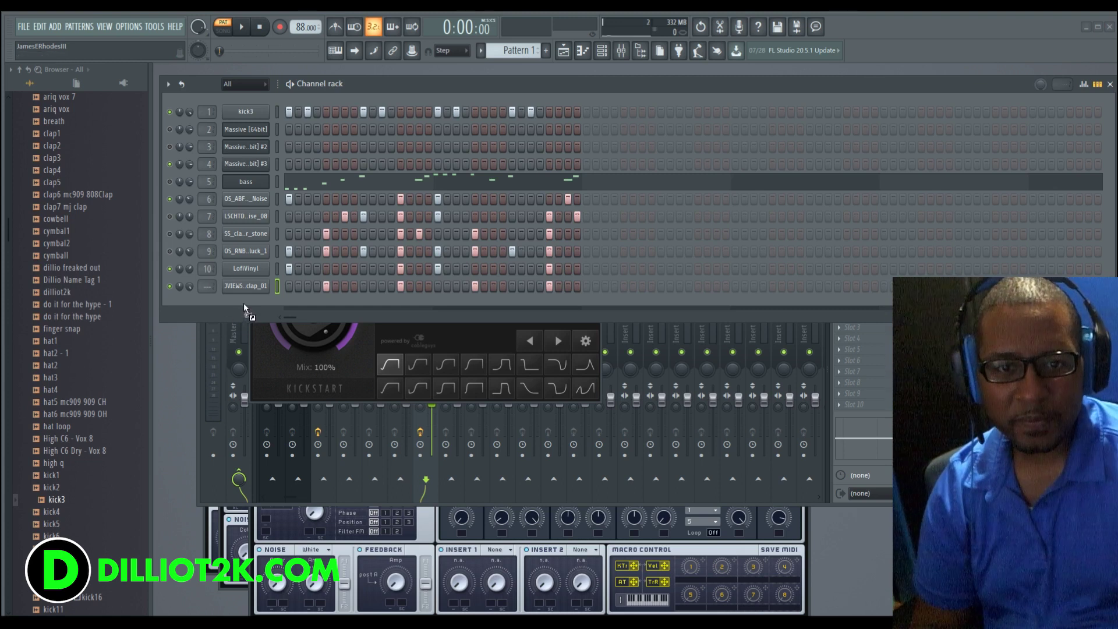
Add DD_Vox_94_Lp2_Claps_2 as a new channel with hits on steps 13, 17, 29 and 32
left_click_drag(243, 303, 244, 302)
left_click(401, 303)
left_click(438, 304)
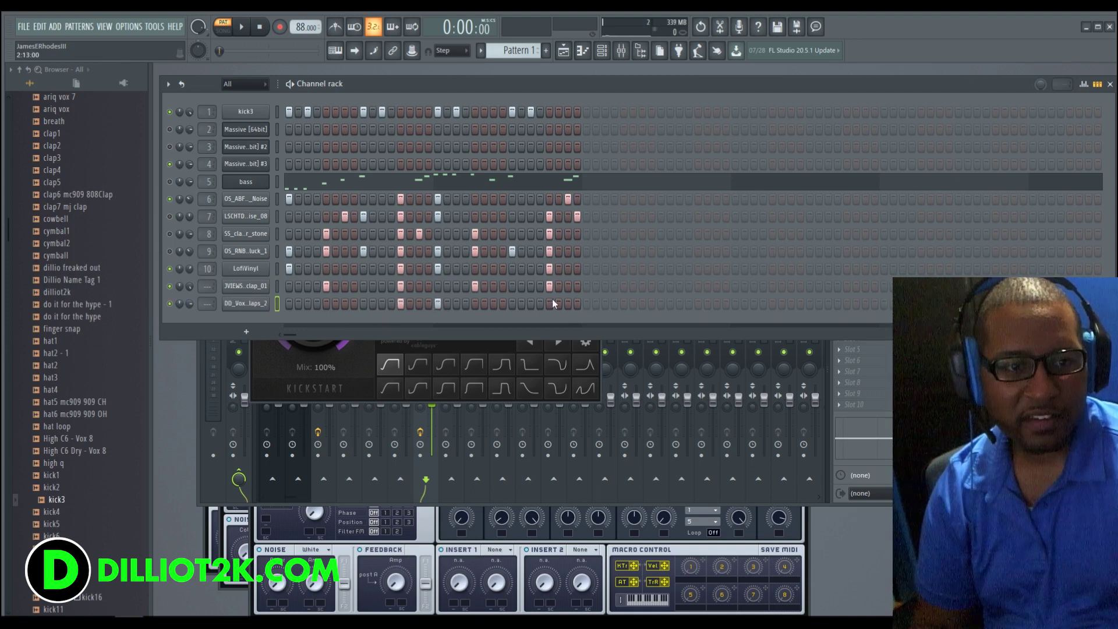
left_click(577, 303)
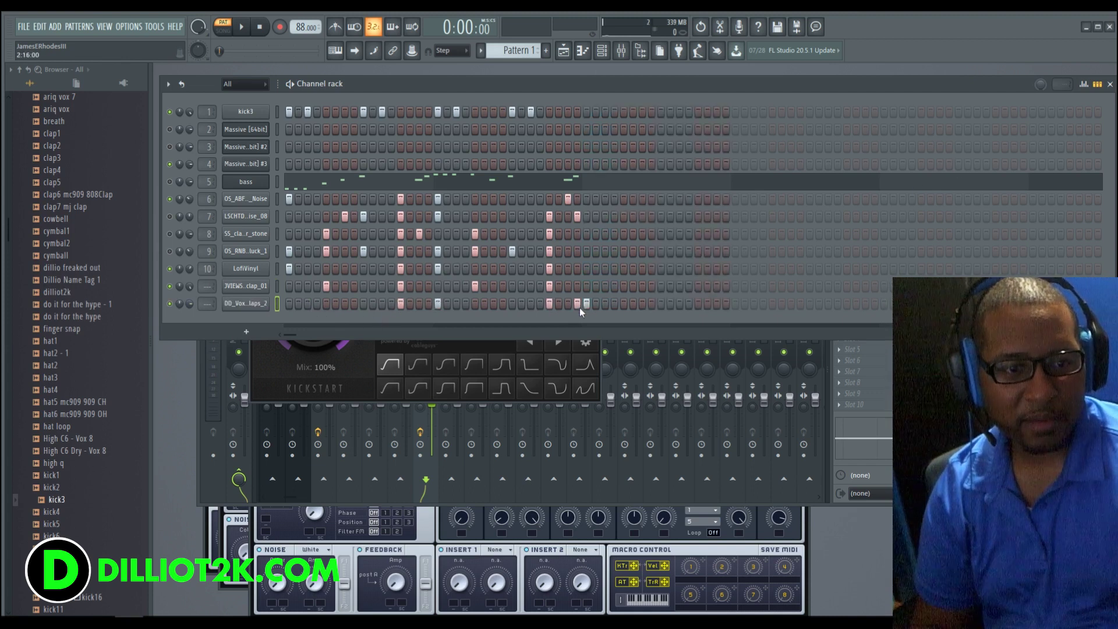
Lower the velocity of steps 17 and 32 on the DD_Vox claps channel to the minimum
left_click(1084, 84)
left_click_drag(442, 392, 448, 467)
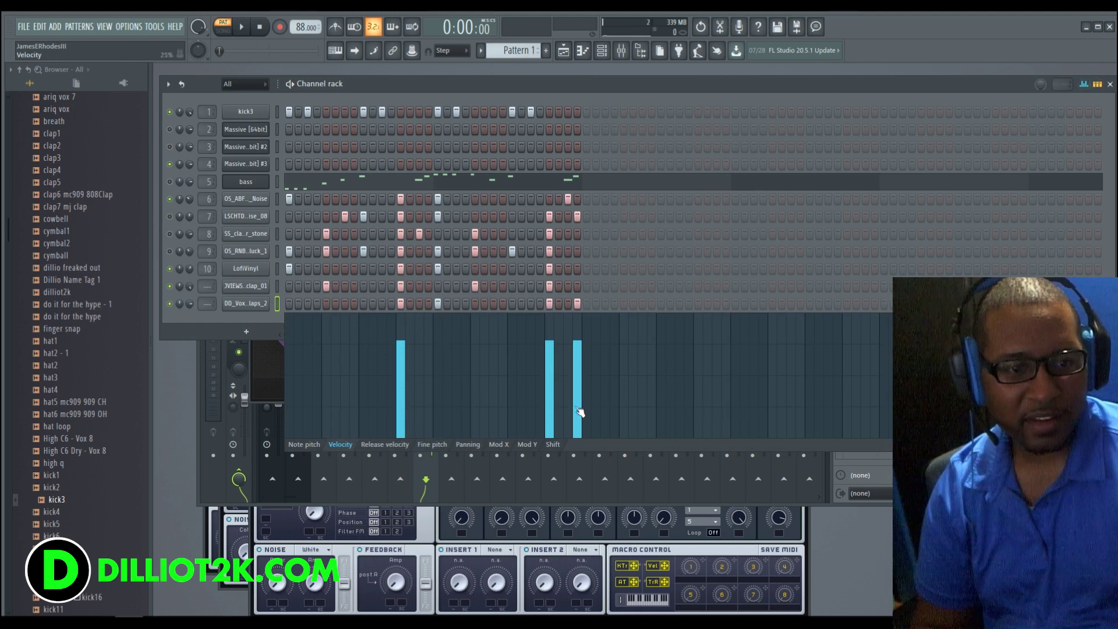
left_click_drag(579, 411, 575, 473)
Normalize the DD_Vox_94_Lp2_Claps_2 sample and change its stretch time in the channel settings
right_click(247, 307)
left_click(250, 313)
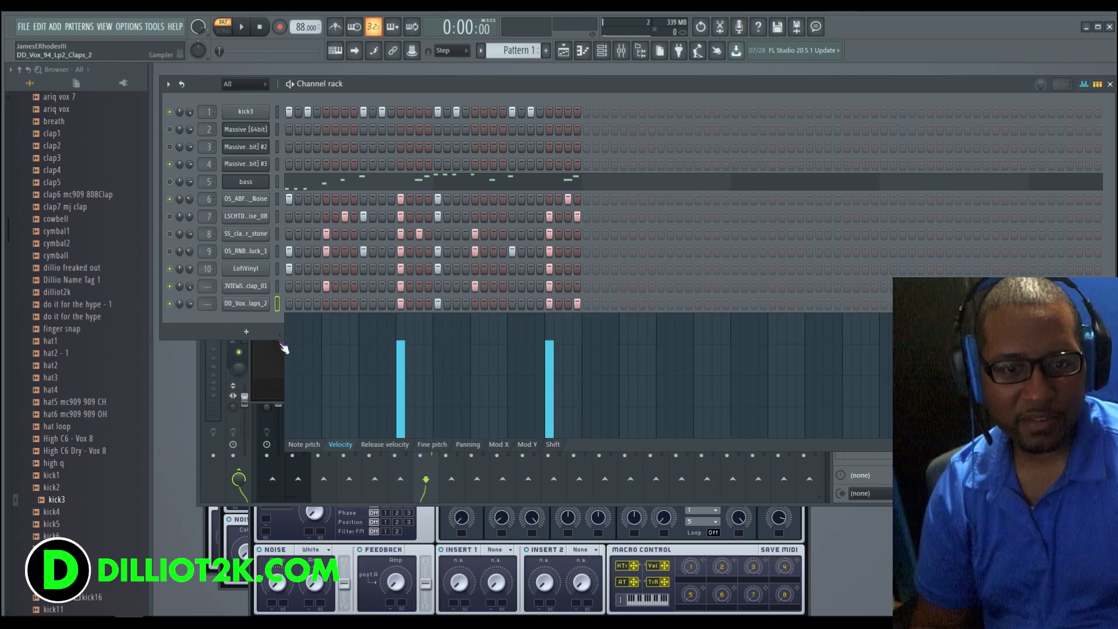
left_click(246, 303)
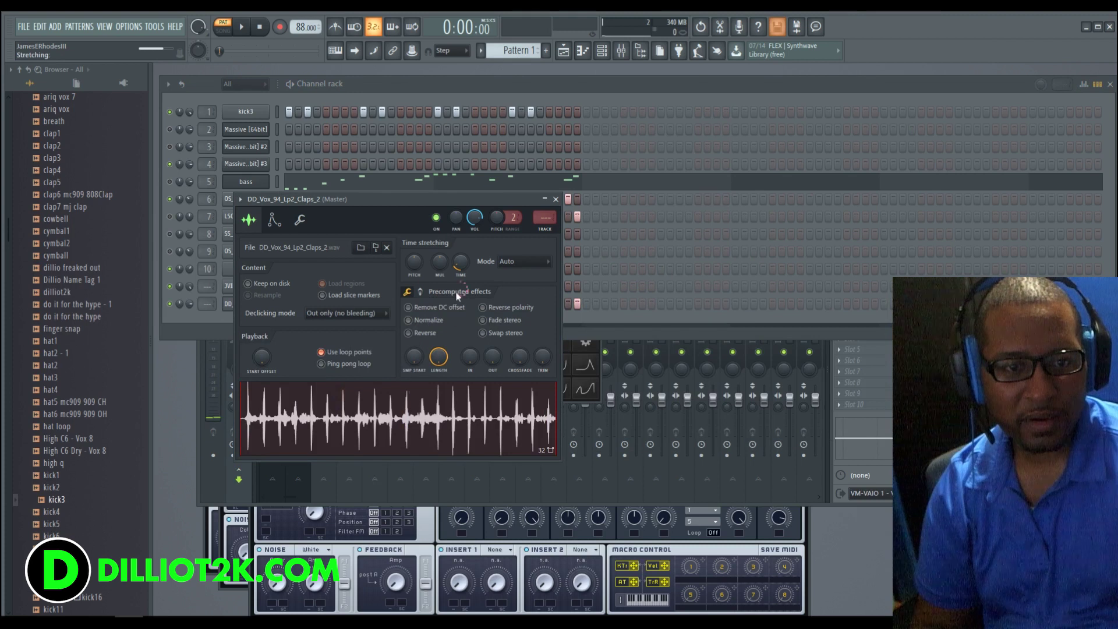
right_click(463, 266)
left_click(491, 343)
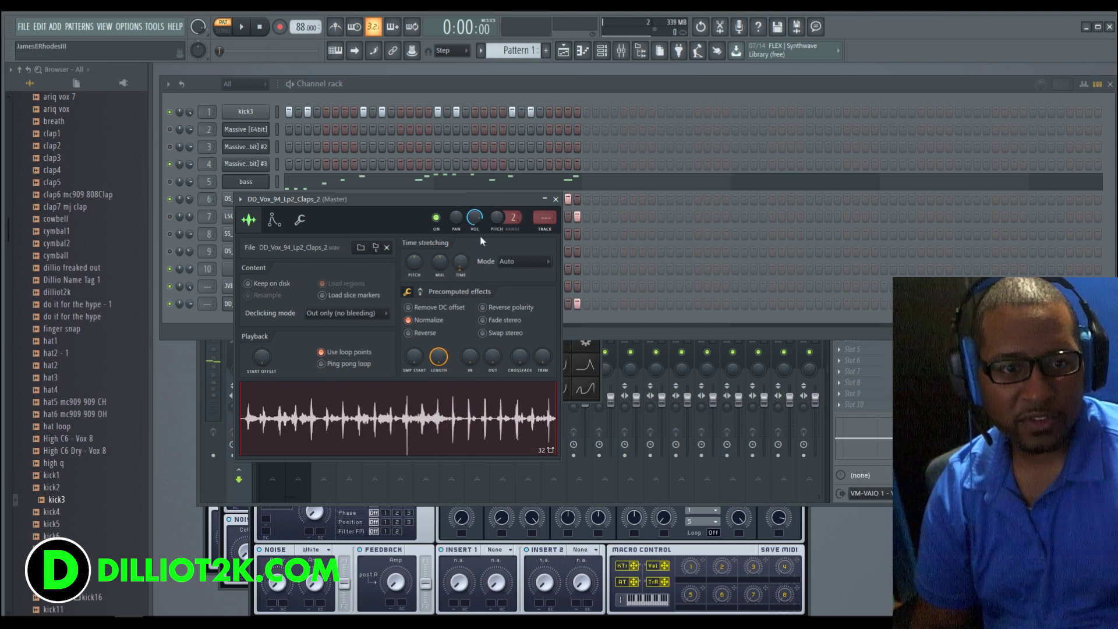
right_click(461, 262)
left_click(502, 359)
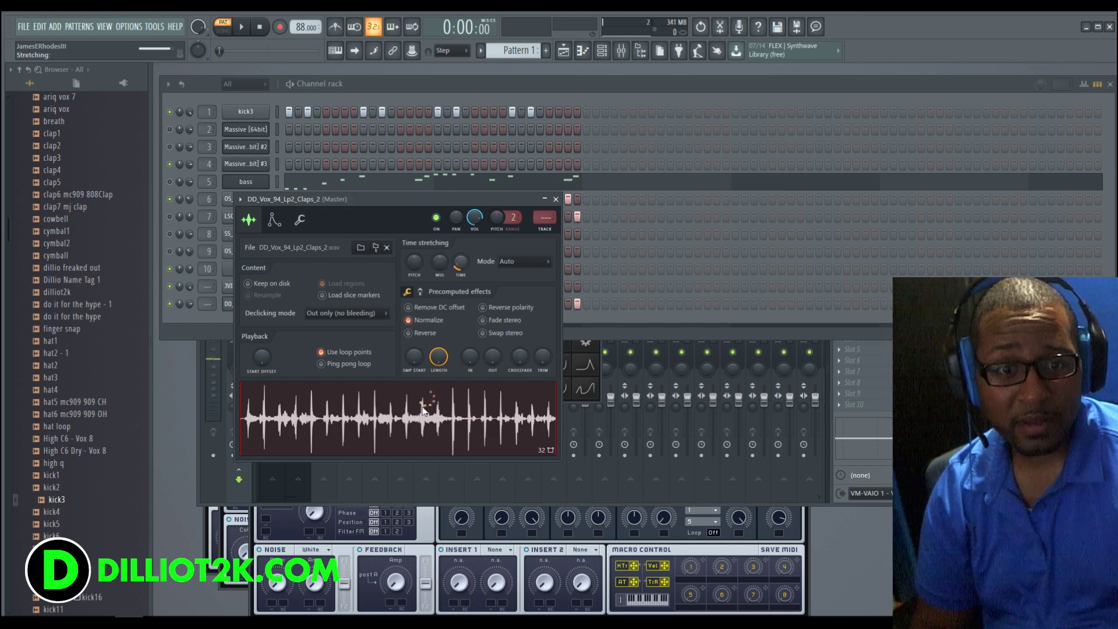
left_click(557, 200)
Replace the DD_Vox claps hit on step 13 with one on step 10, trying step 11 first, and play the pattern
left_click(382, 304)
key("space")
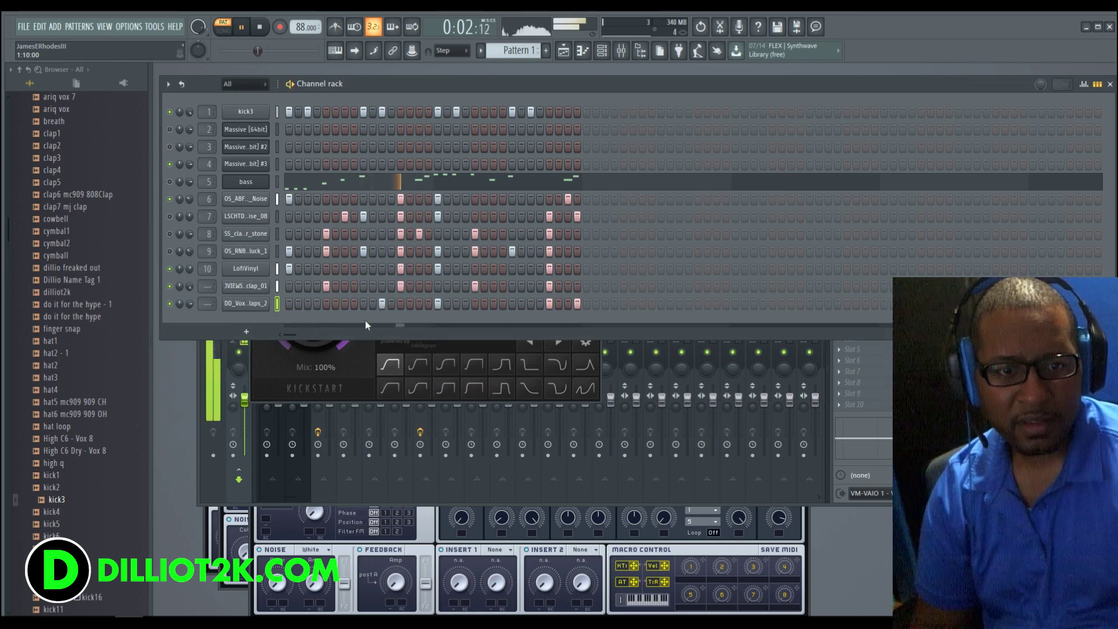
key("space")
right_click(383, 304)
left_click(372, 307)
key("space")
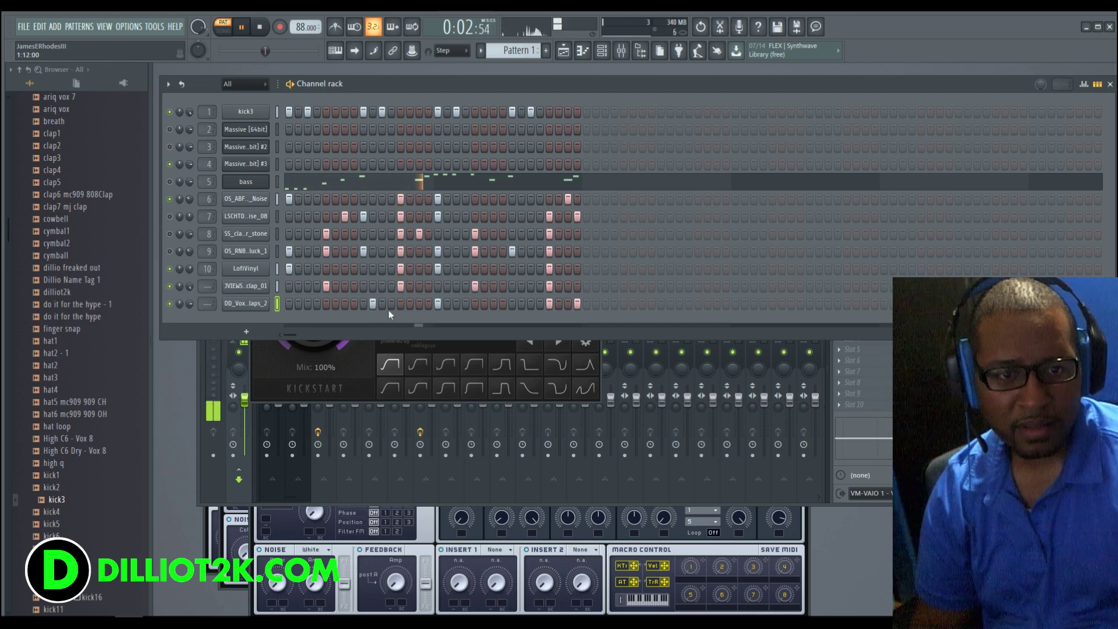
Turn on Cut itself for the DD_Vox claps channel and set the velocity of step 17 to the minimum
left_click(439, 306)
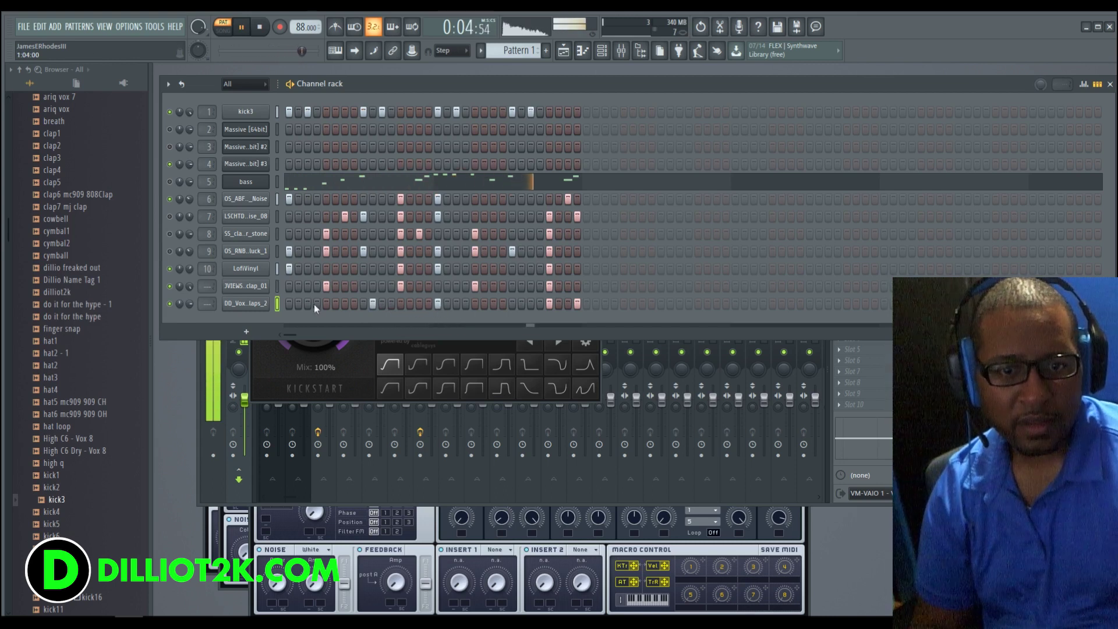
right_click(256, 304)
left_click(316, 377)
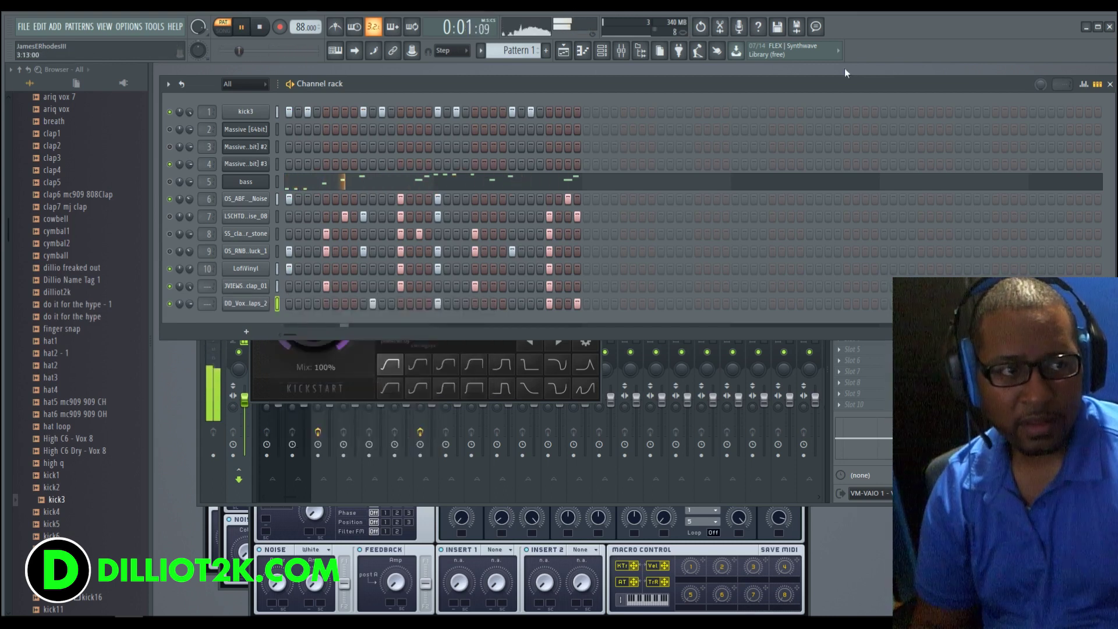
left_click(1083, 84)
left_click_drag(440, 402, 452, 473)
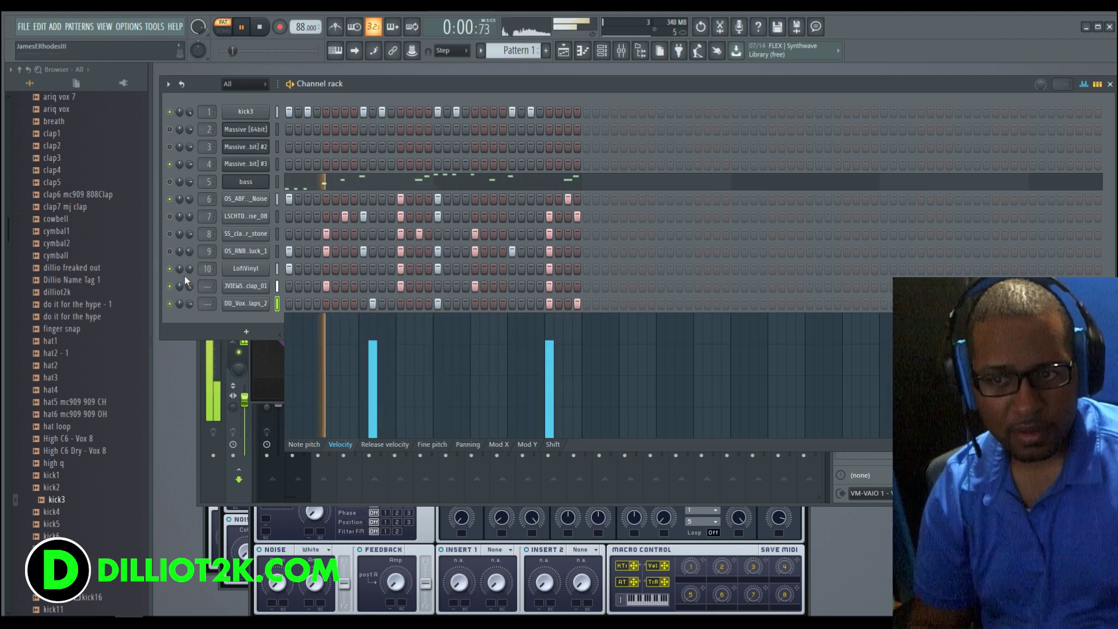
key("space")
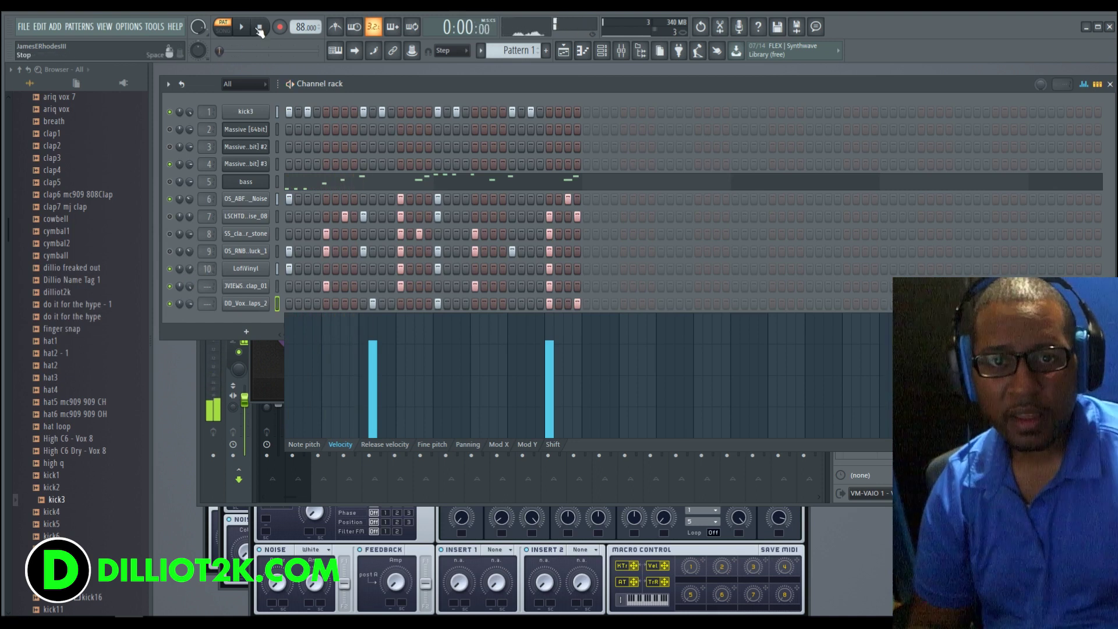
key("g")
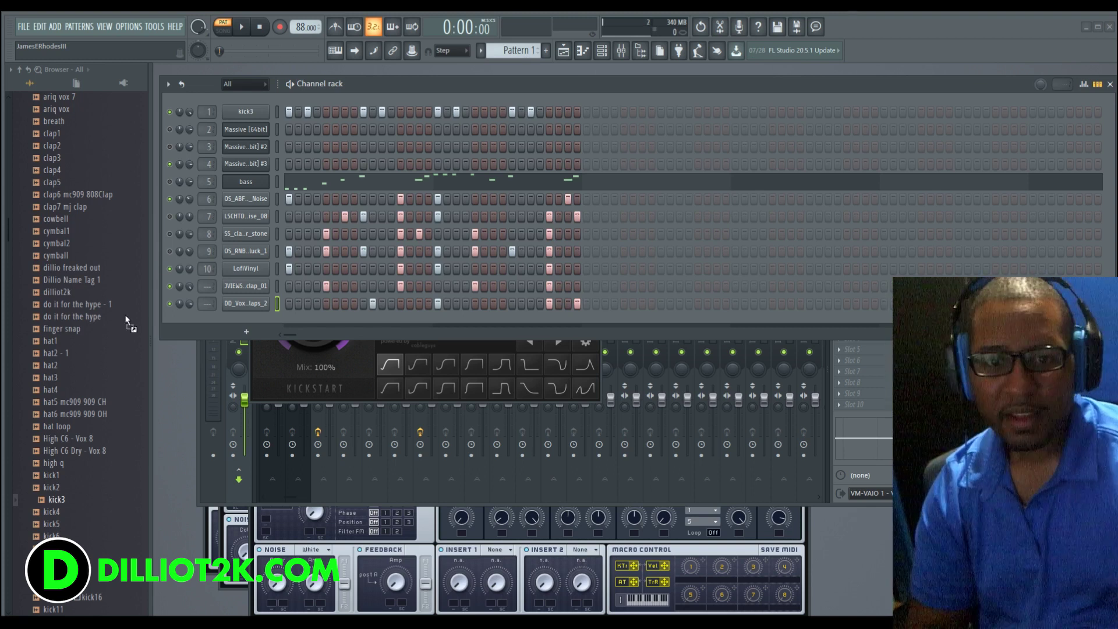
Fill the OS_BT_Heart_Hat channel every 4 steps and slightly lower the OS_ABF noise channel's volume during playback
right_click(256, 322)
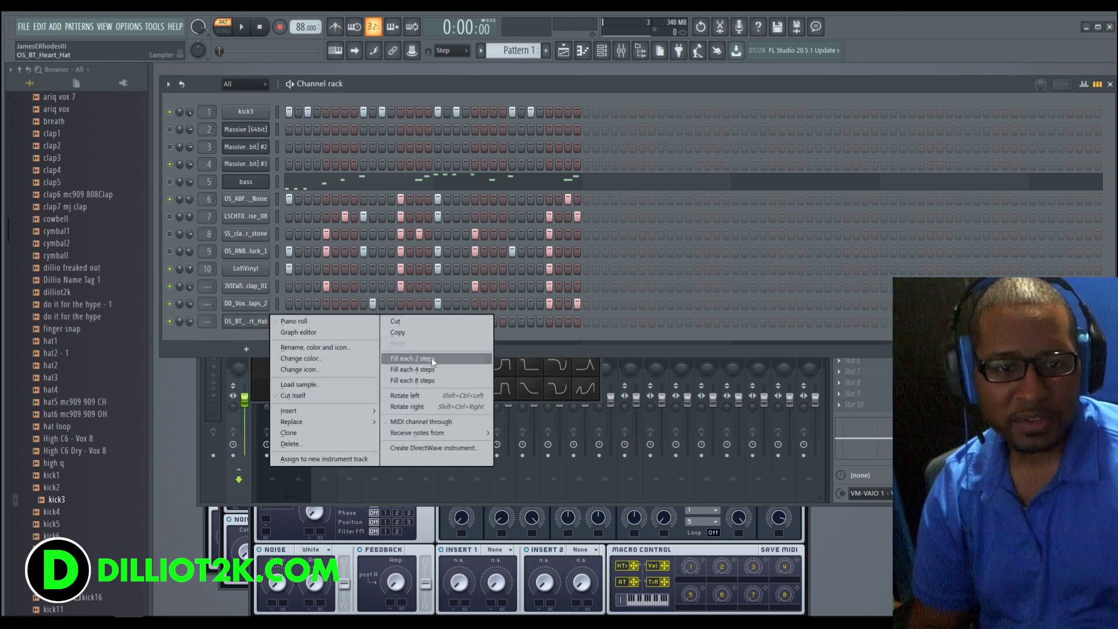
left_click(459, 371)
key("space")
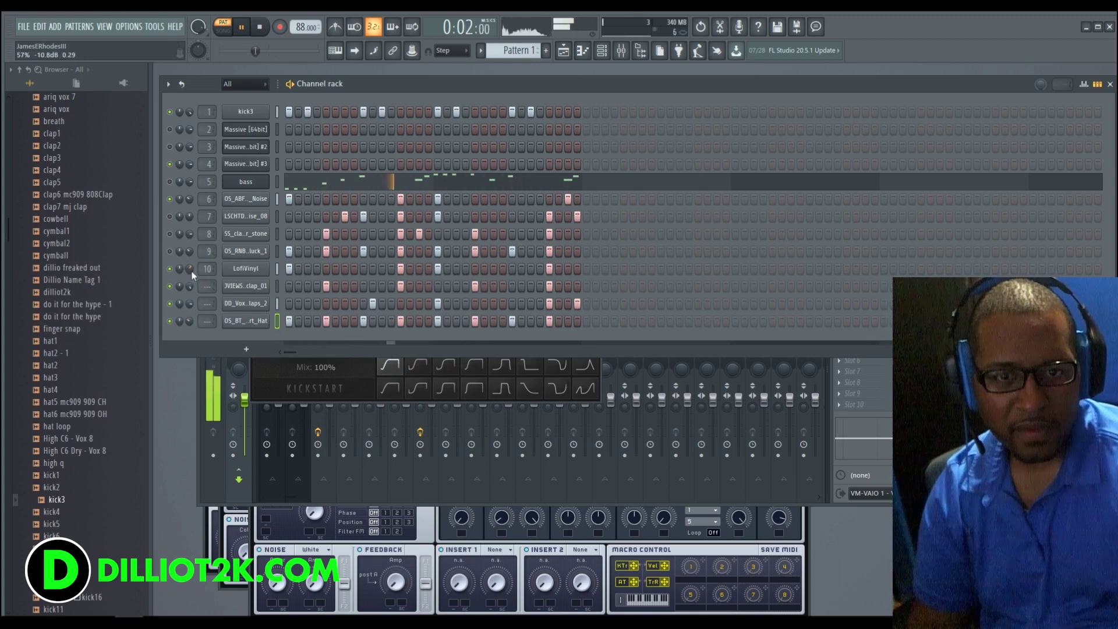
left_click_drag(189, 200, 189, 204)
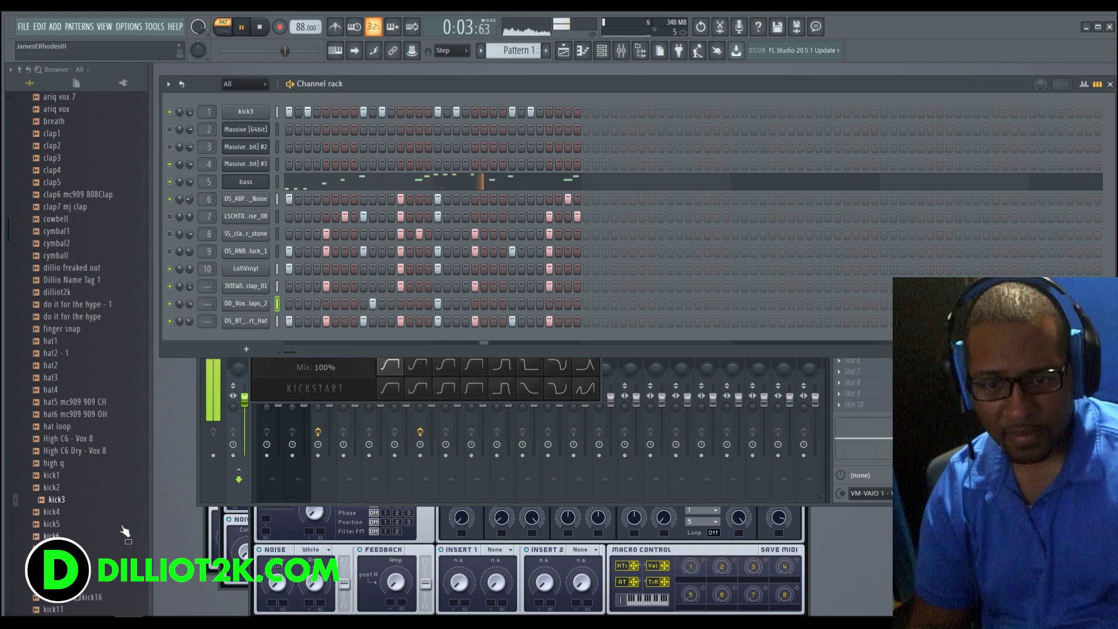
left_click(261, 27)
Add the perc1 sample as a new channel with hits on steps 5, 13, 21 and 29
scroll(143, 165, "up", 5)
scroll(75, 339, "down", 11)
left_click(81, 538)
left_click_drag(82, 548, 236, 332)
left_click(401, 339)
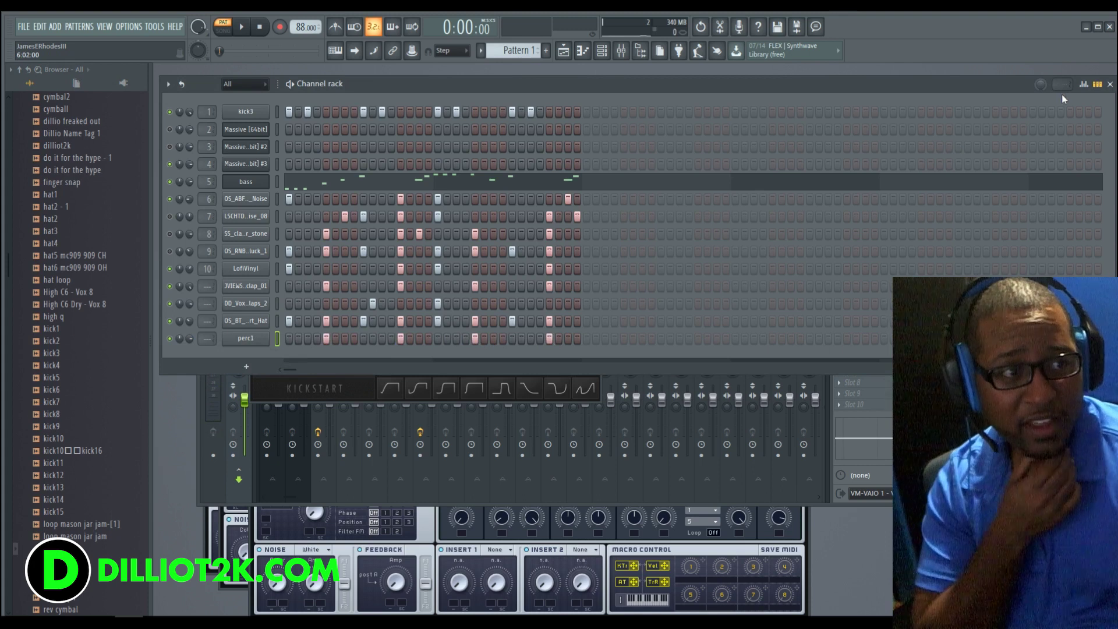
Add a small shift to the perc1 hits on steps 5, 13, 21 and 29 and play the pattern
left_click(1083, 84)
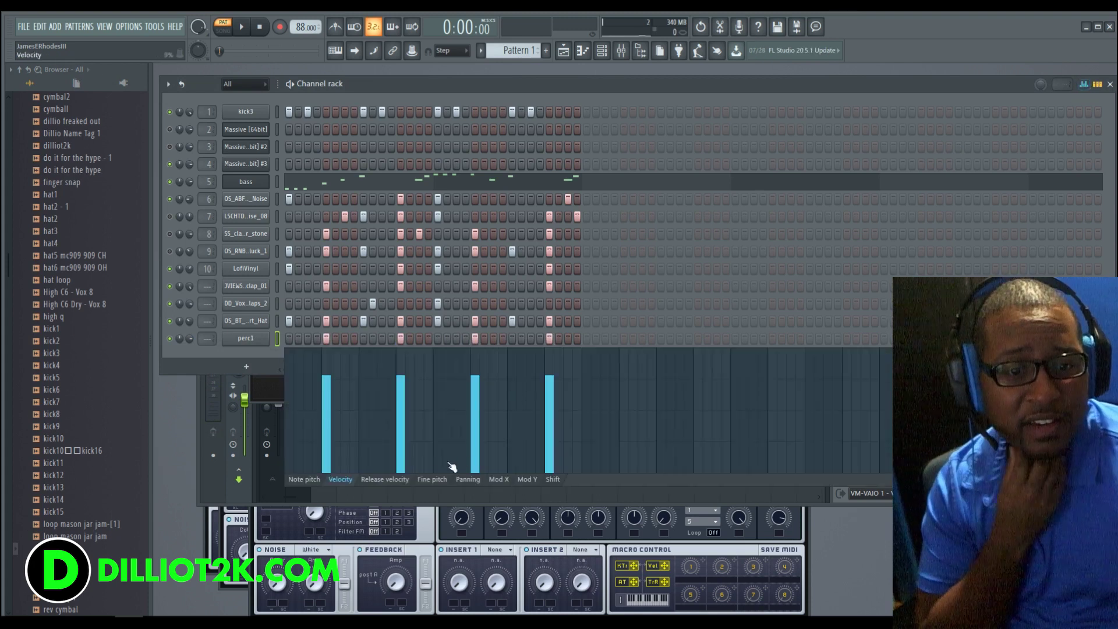
left_click(555, 480)
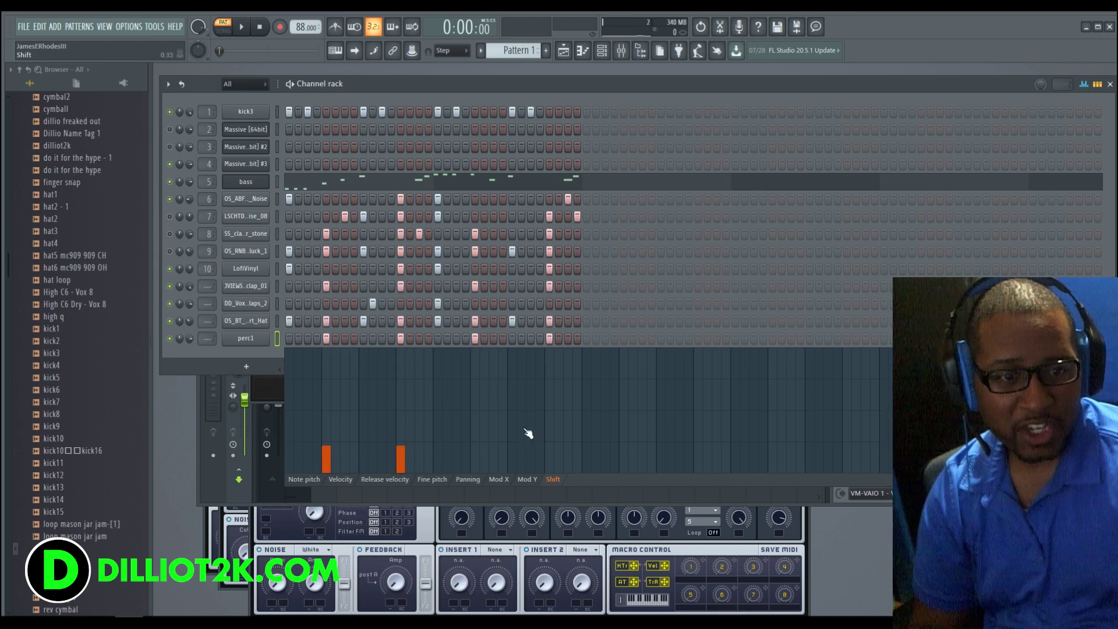
left_click(549, 447)
key("space")
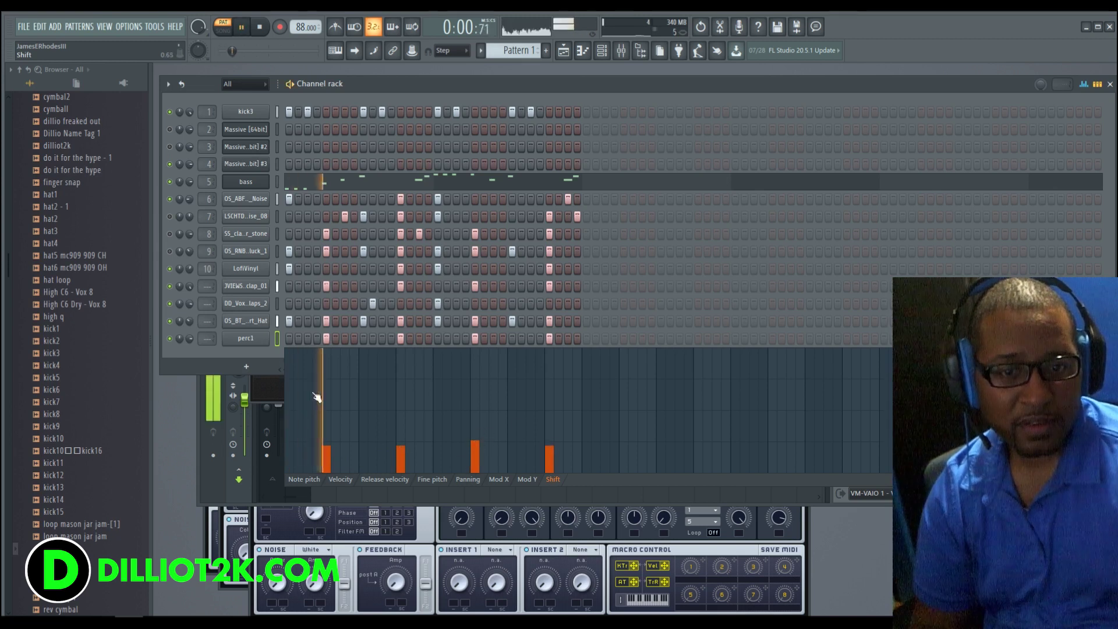
Lower the perc1 channel's volume during playback and stop the pattern
left_click_drag(188, 340, 187, 360)
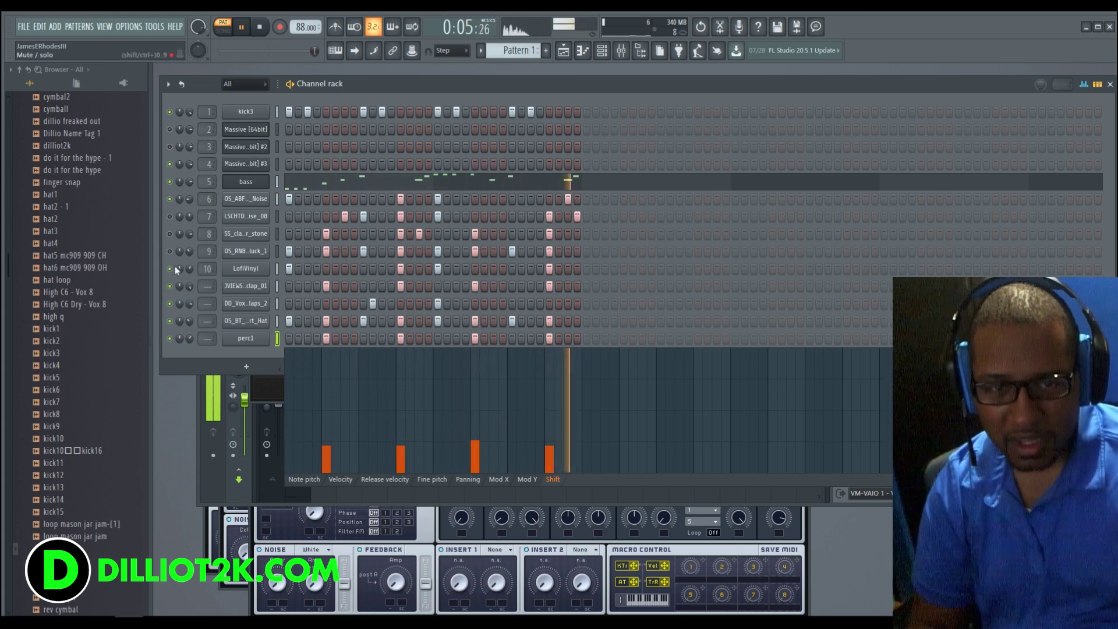
key("space")
Open the synth of the Massive #3 channel and lower the attack of envelope 4
left_click(277, 164)
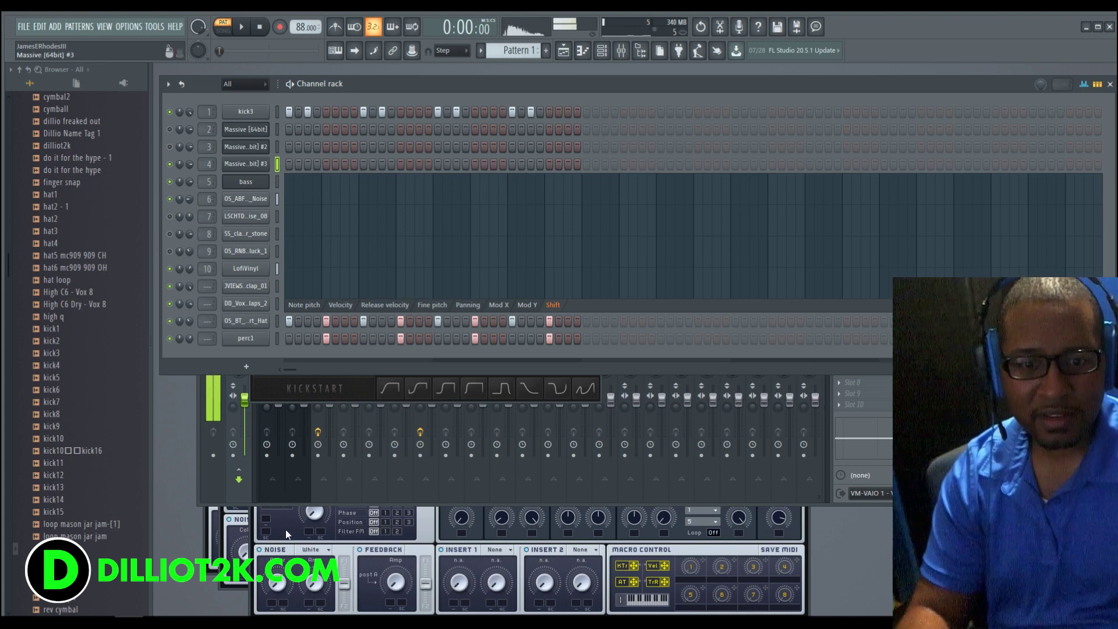
left_click(286, 528)
left_click(277, 163)
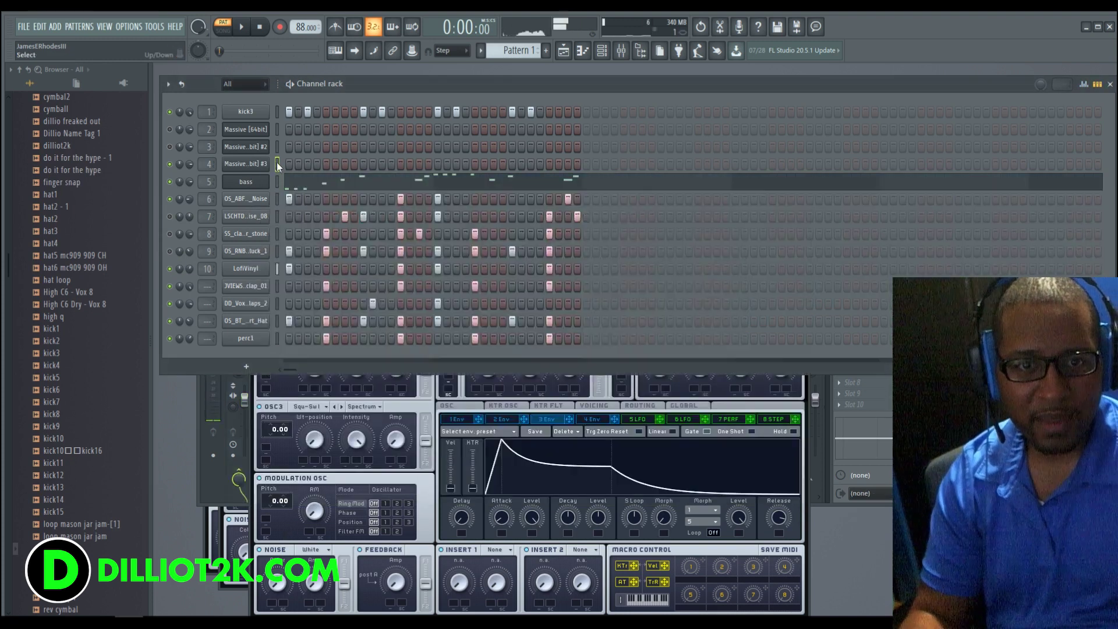
left_click(257, 165)
left_click_drag(486, 502, 486, 562)
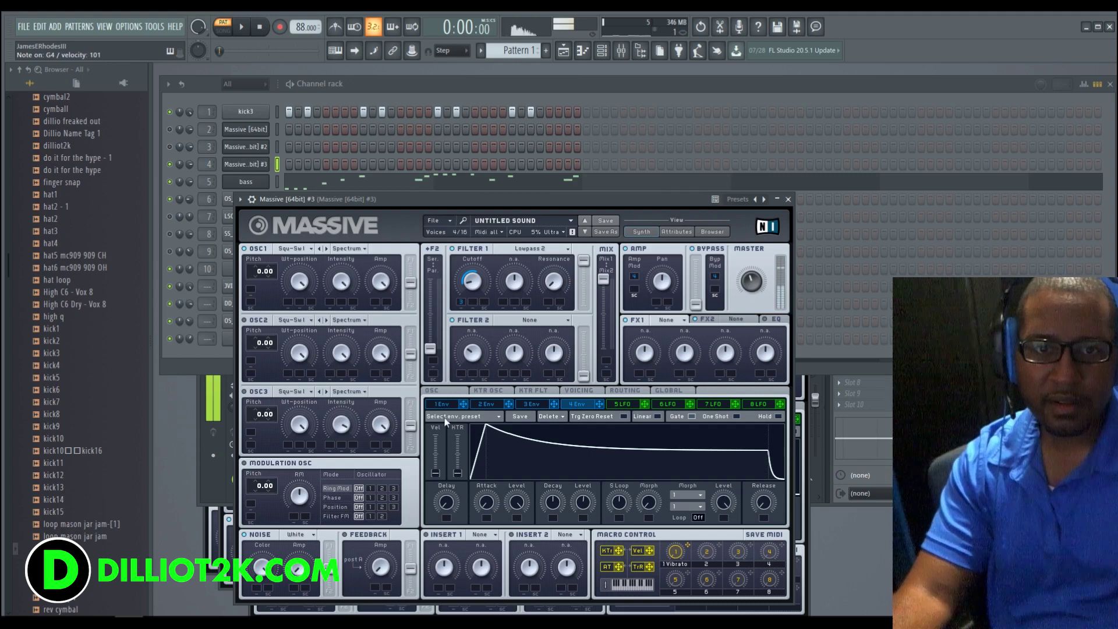
Record chords for Massive #3 during playback, starting on steps 1, 3, 7, 9, 17, 19, 23 and 25
key("space")
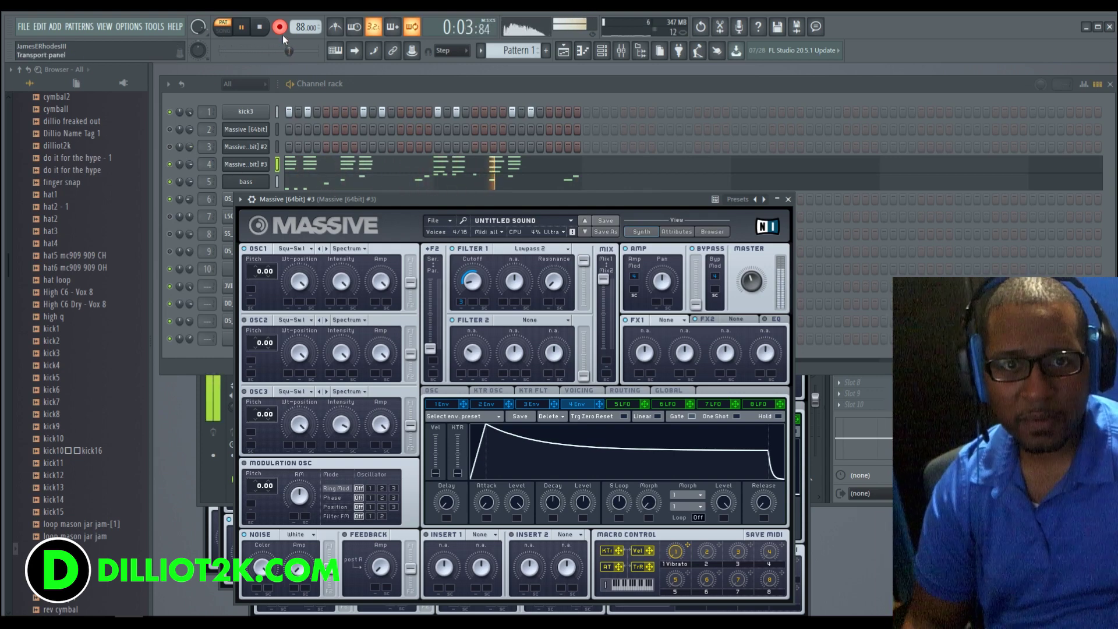
left_click(263, 30)
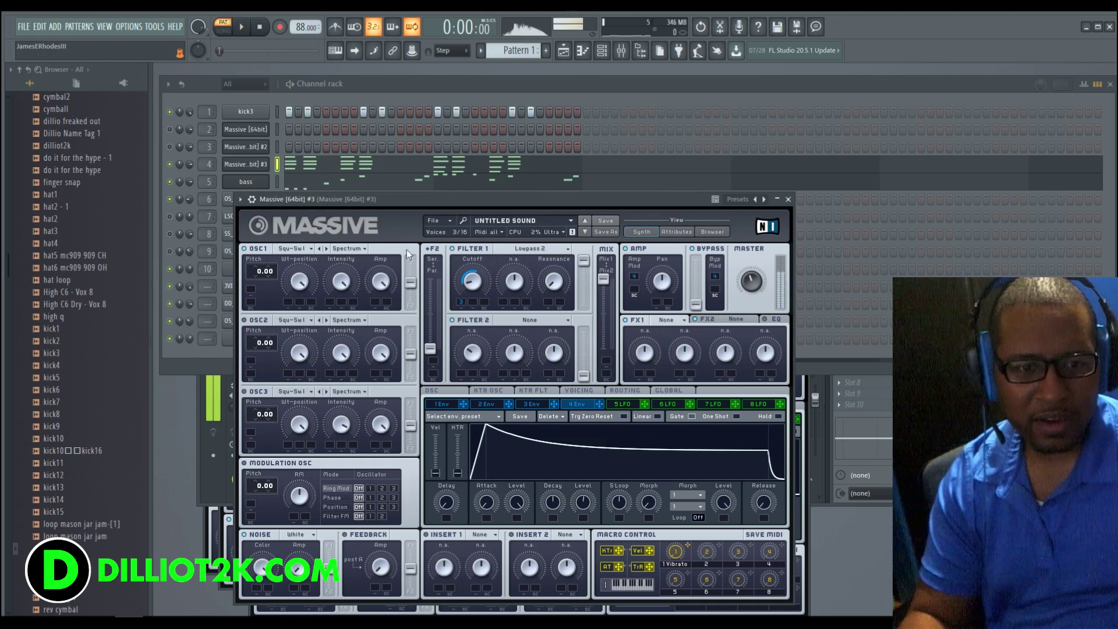
Reshape envelope 3 of Massive #3 with a longer attack, a shorter decay and a minimum decay level
mouse_move(489, 502)
left_mouse_down()
mouse_move(489, 493)
mouse_move(488, 512)
left_mouse_up()
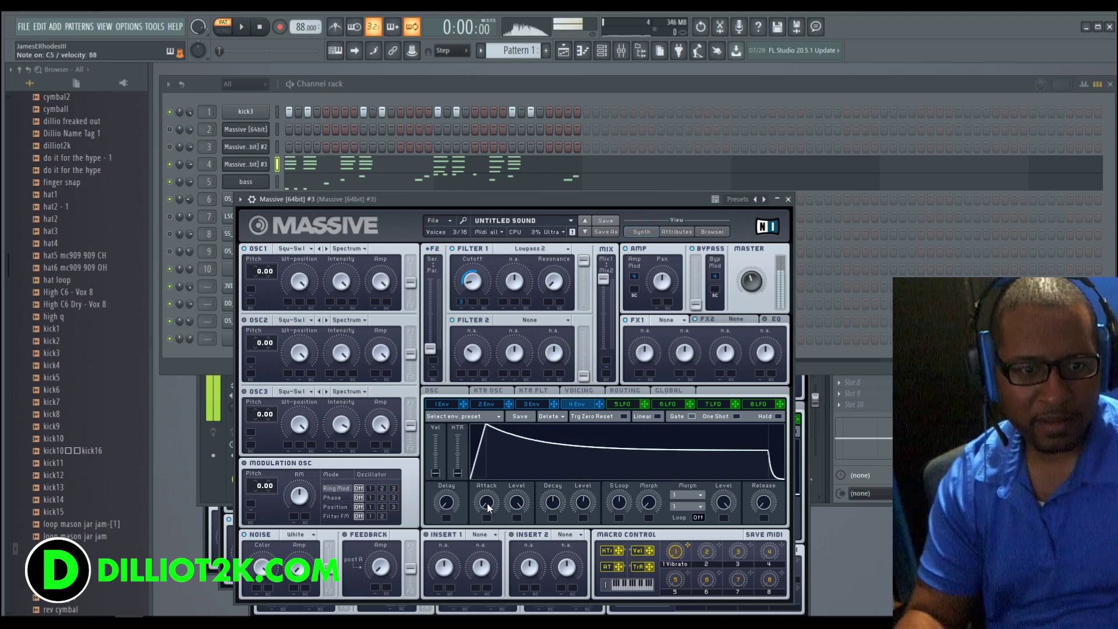
left_click(253, 164)
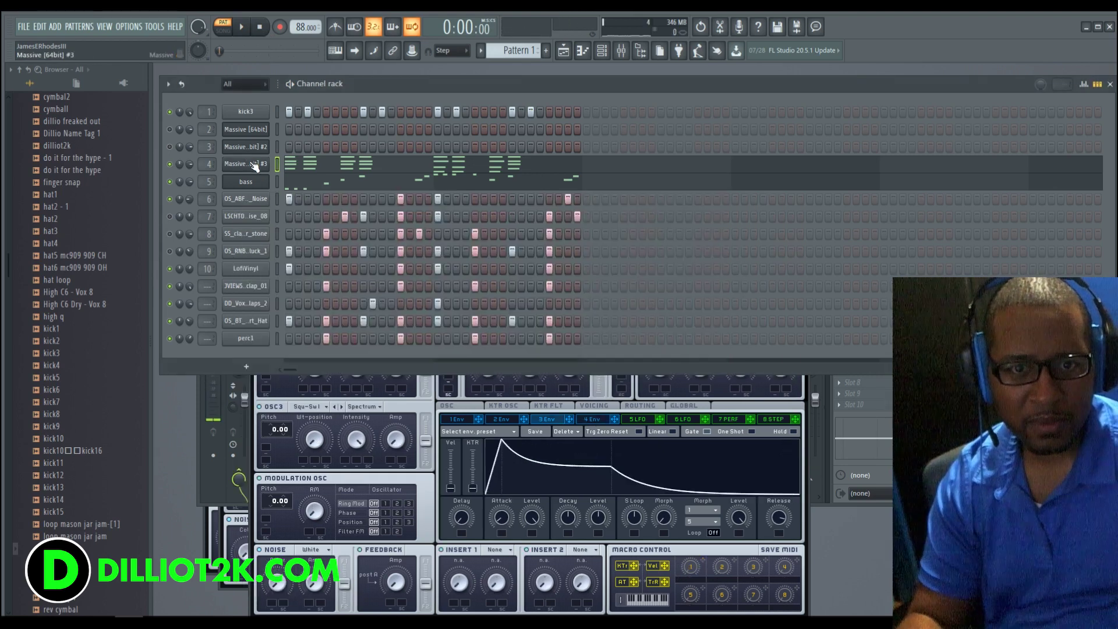
left_click(255, 166)
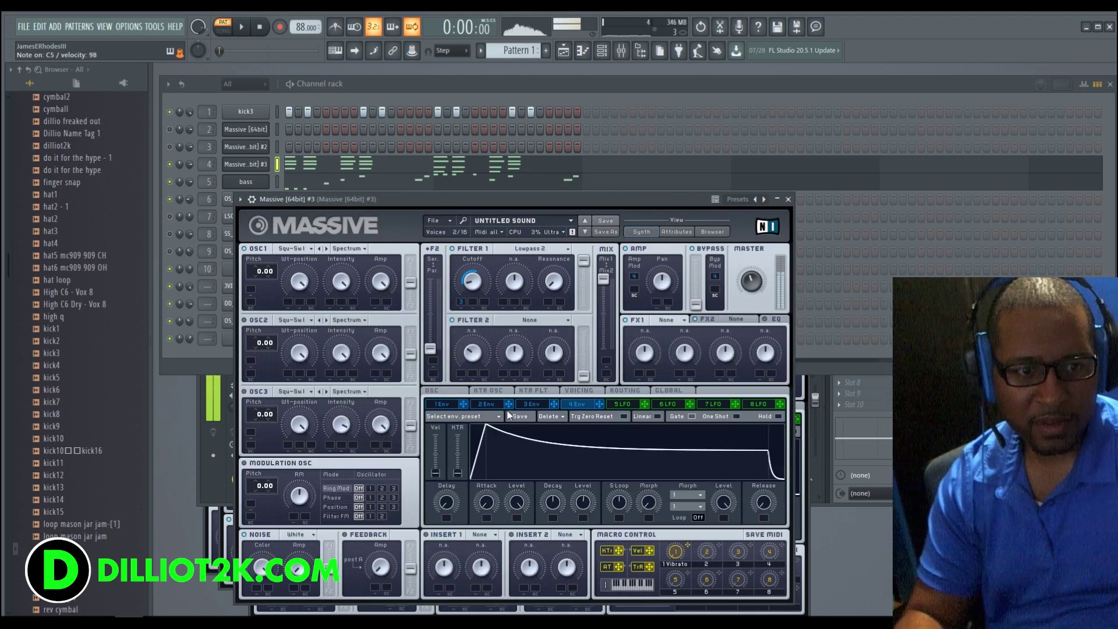
left_click(523, 407)
left_click_drag(487, 502, 489, 495)
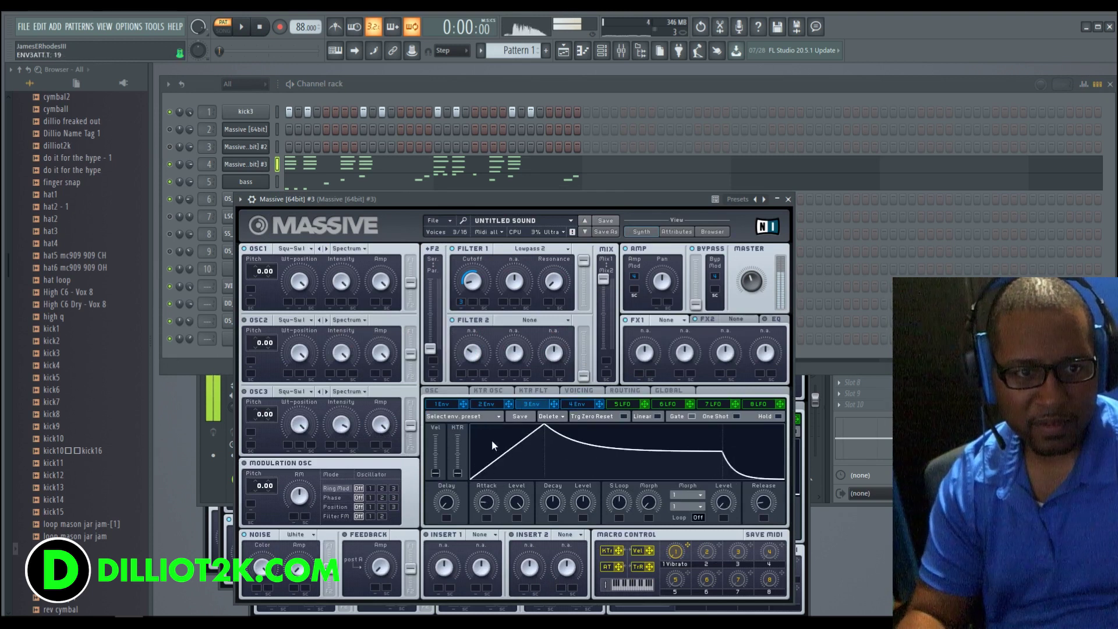
left_click_drag(581, 506, 586, 571)
left_click_drag(553, 505, 554, 519)
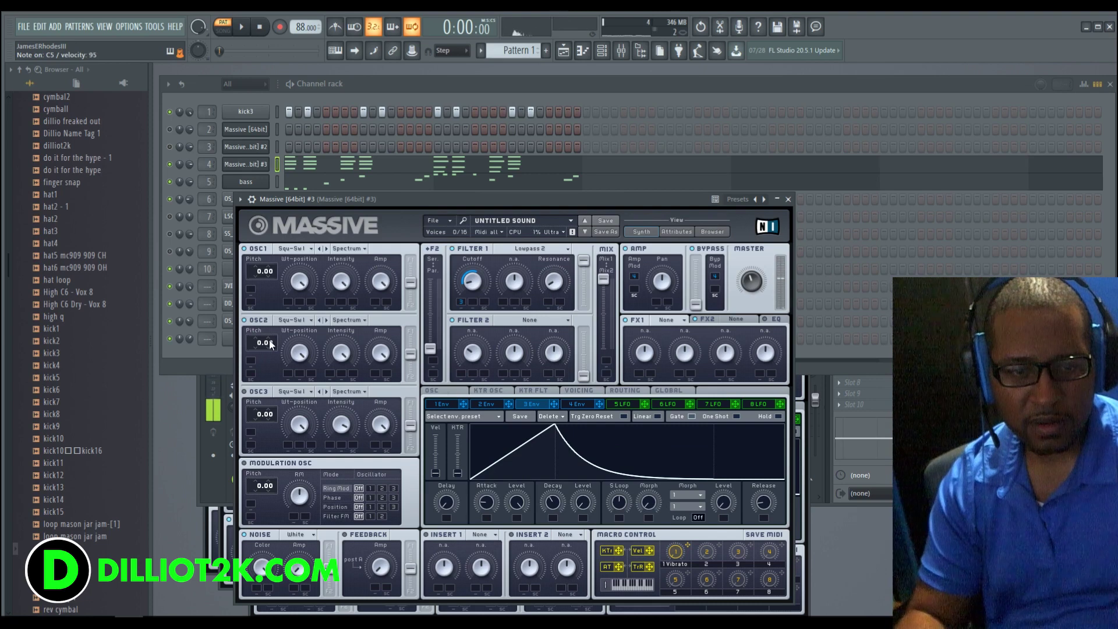
Detune oscillator 2 to 0.09 and configure polyphonic voicing with 2 unison voices, a slight pitch spread and pan position on
left_click(512, 390)
left_click(573, 390)
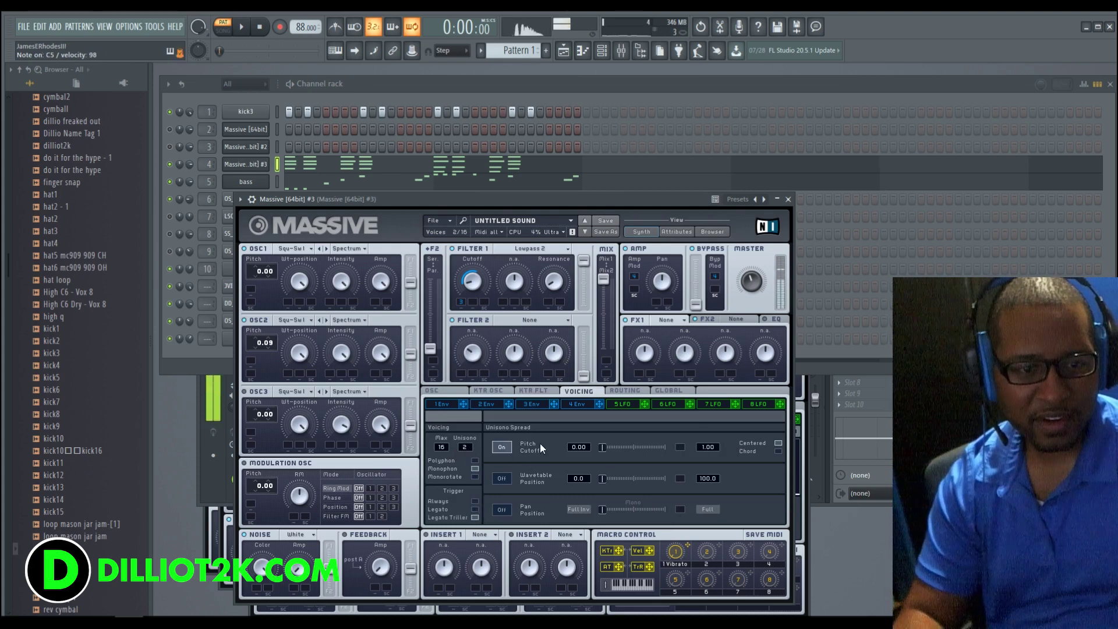
left_click(475, 461)
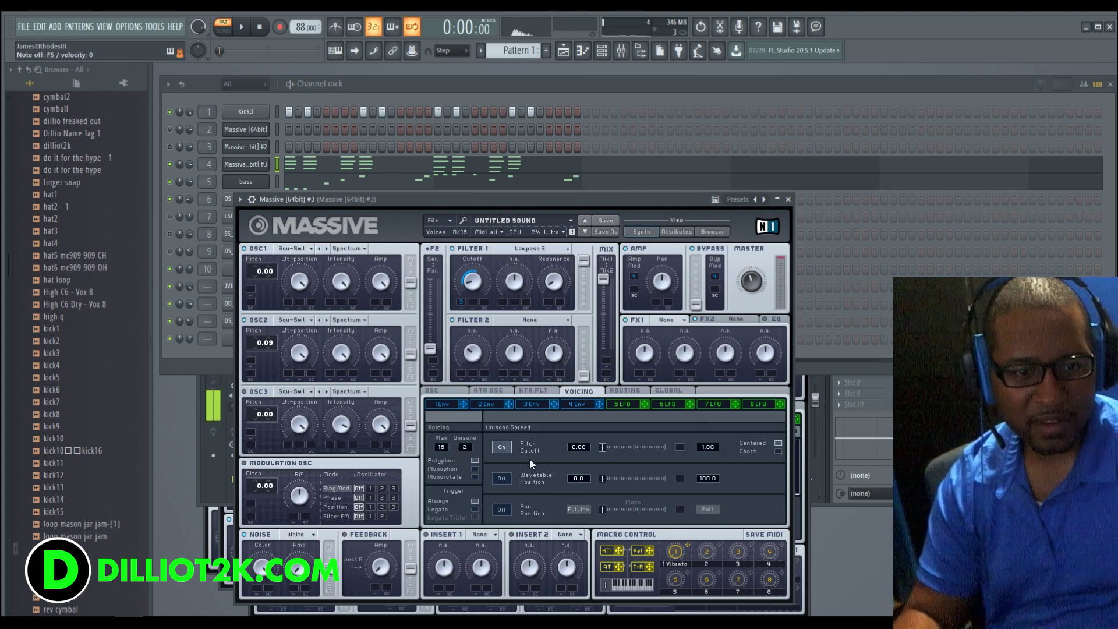
mouse_move(599, 449)
left_mouse_down()
mouse_move(620, 447)
mouse_move(610, 459)
left_mouse_up()
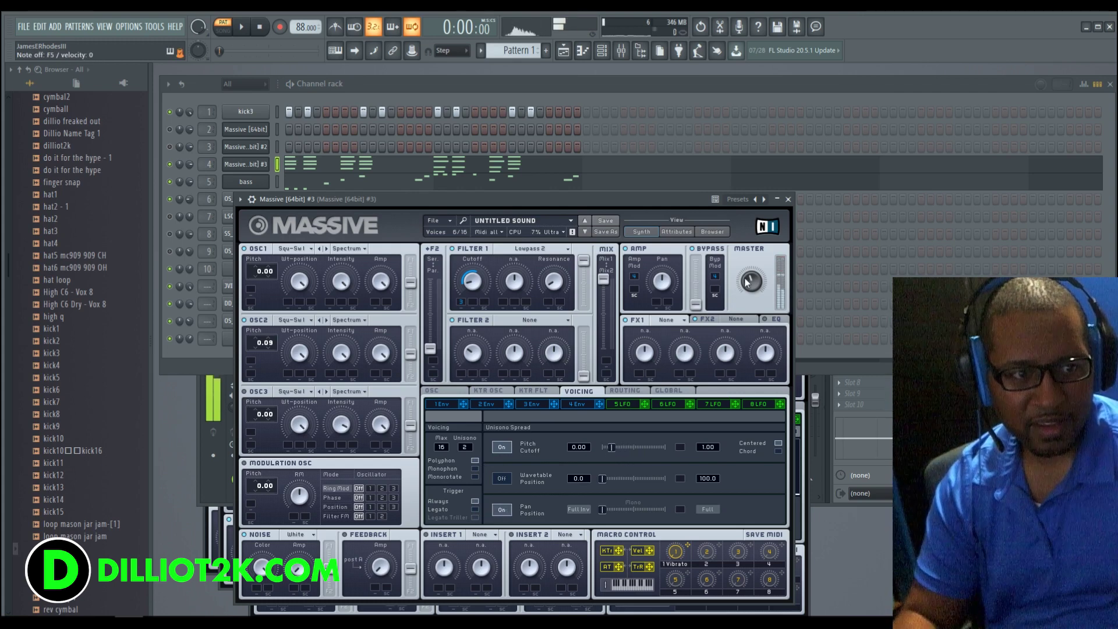
Raise envelope 3's attack to 28 and fine-tune the Filter 1 cutoff during playback, and put the synth window away
left_click(246, 29)
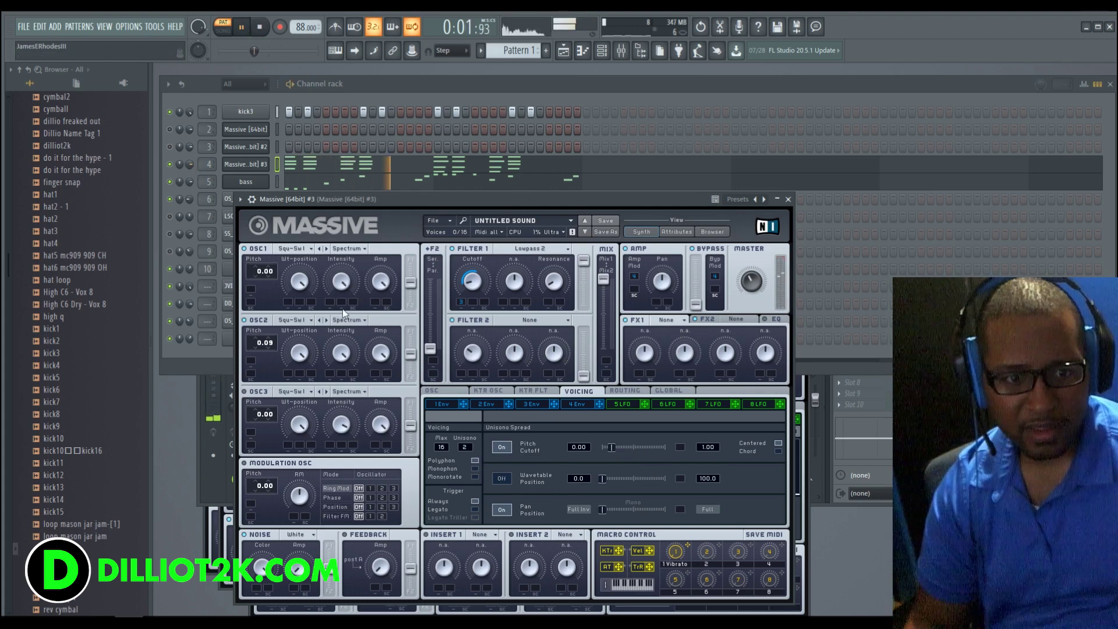
left_click(525, 406)
left_click_drag(487, 504, 488, 492)
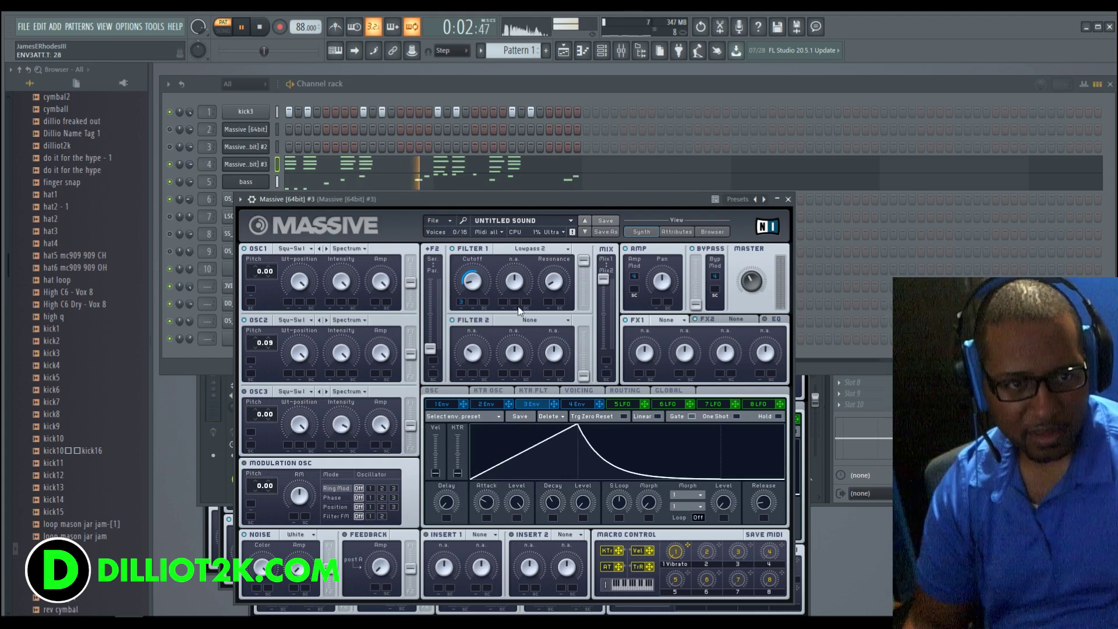
left_click_drag(474, 285, 475, 287)
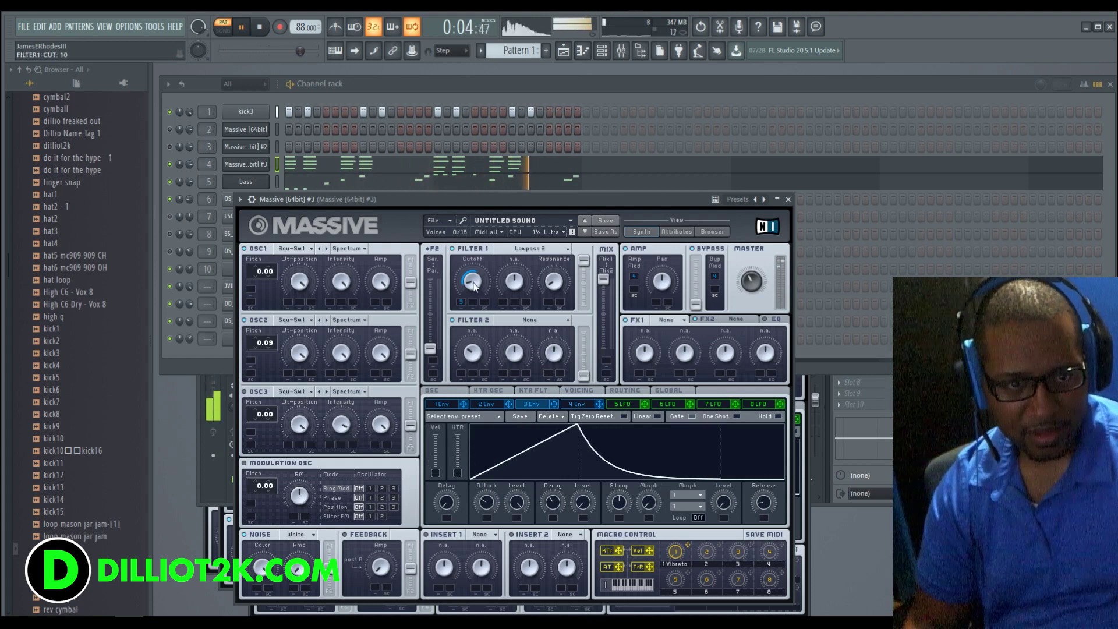
left_click(777, 199)
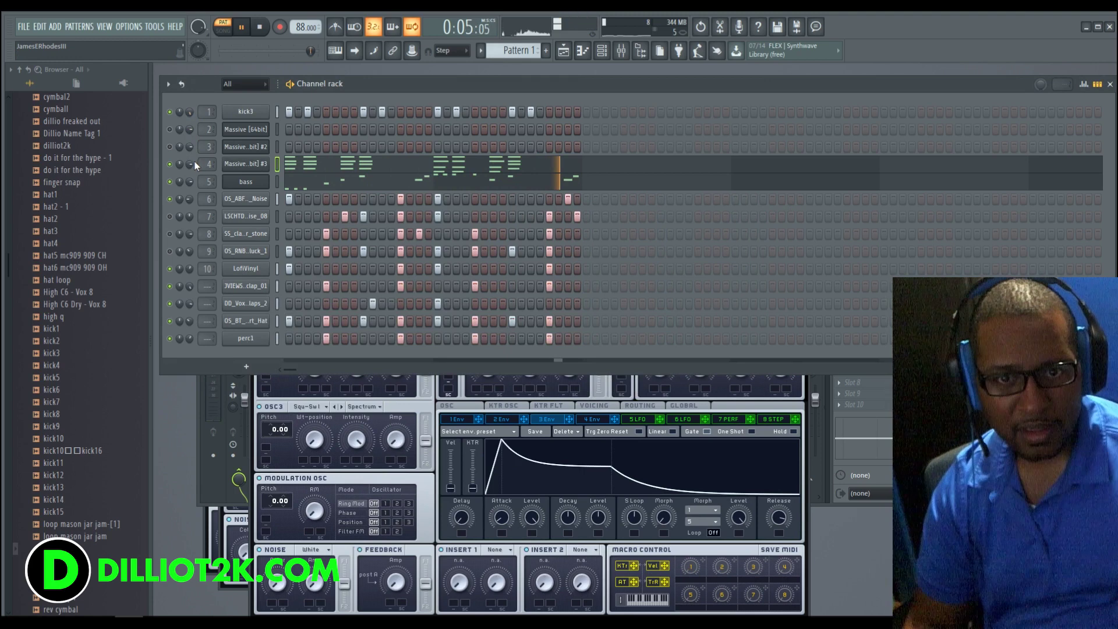
Lower the volumes of the Massive #3 and OS_BT_Heart_Hat channels during playback and stop the pattern
left_click_drag(189, 165, 189, 170)
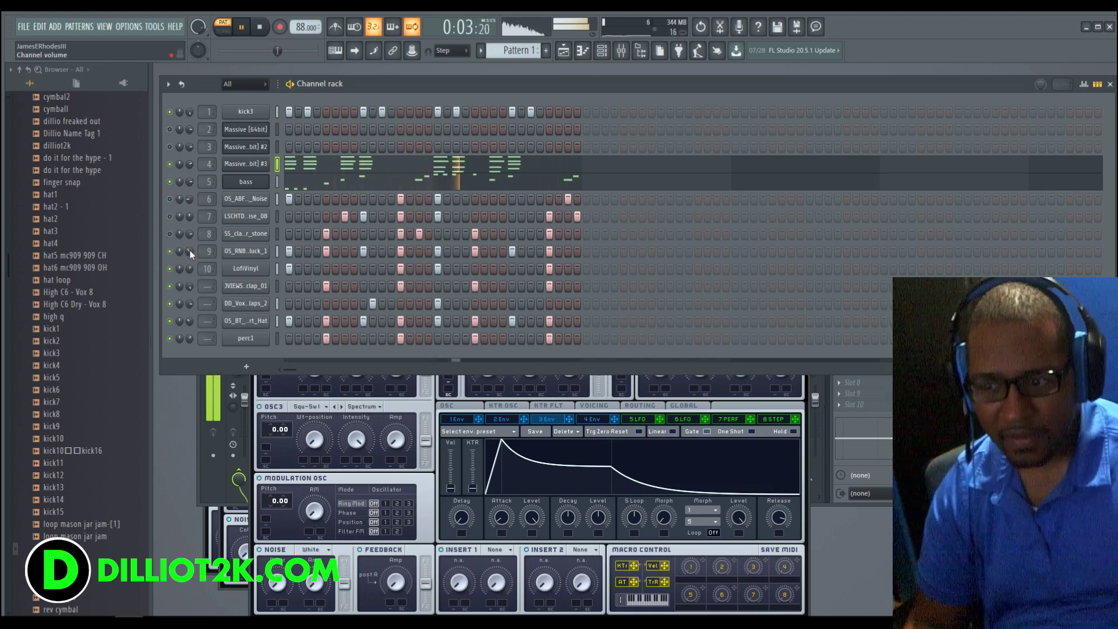
left_click_drag(190, 322, 191, 326)
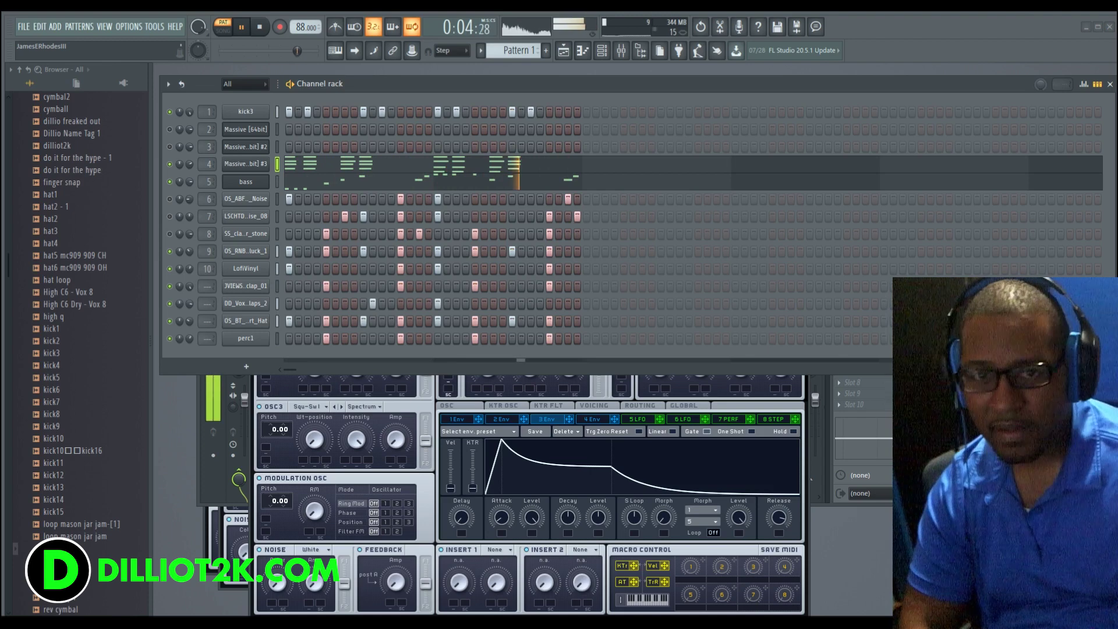
key("space")
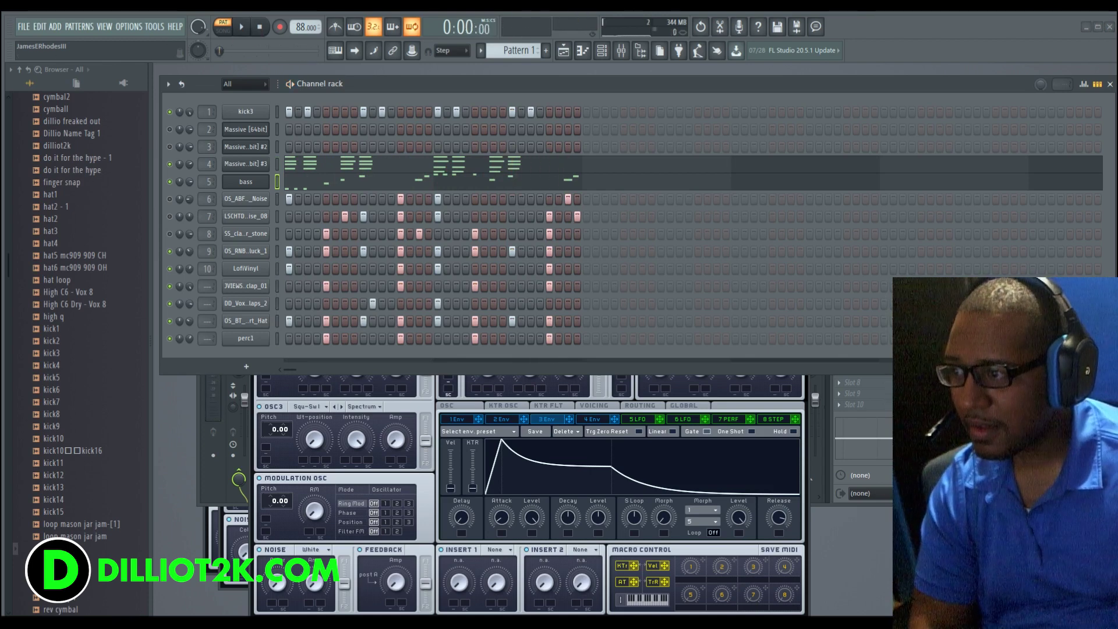
Add the MM tonal snare sample as a new channel with hits on steps 13 and 29 and turn on Cut itself
left_click_drag(187, 354, 287, 362)
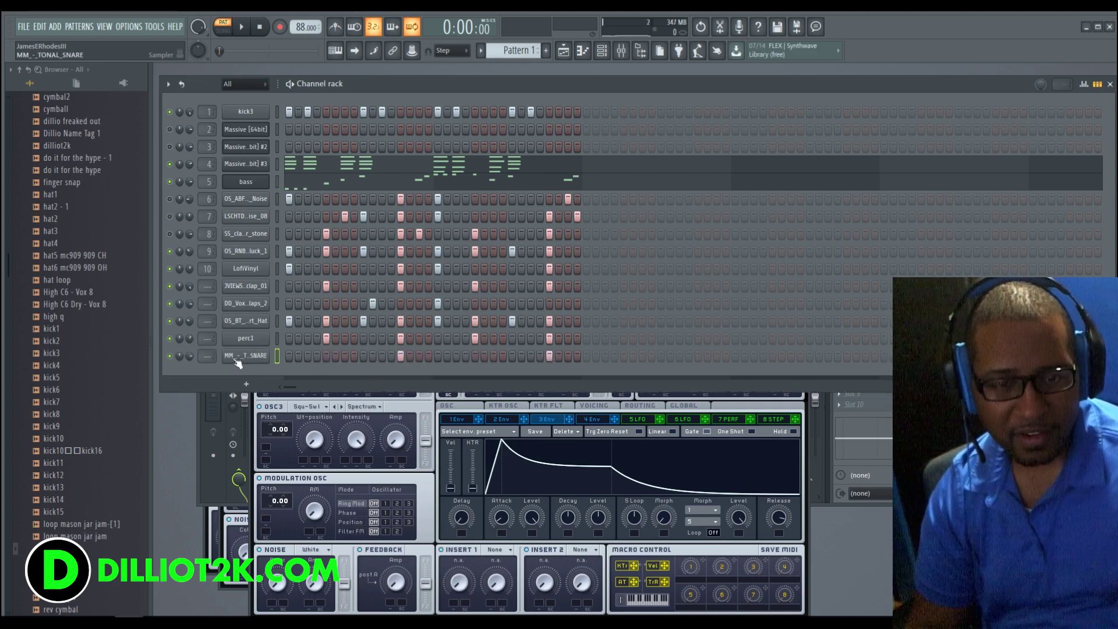
right_click(260, 359)
left_click(330, 428)
Play the pattern, lowering the tonal snare channel to 43% volume and the Massive #3 channel slightly
key("space")
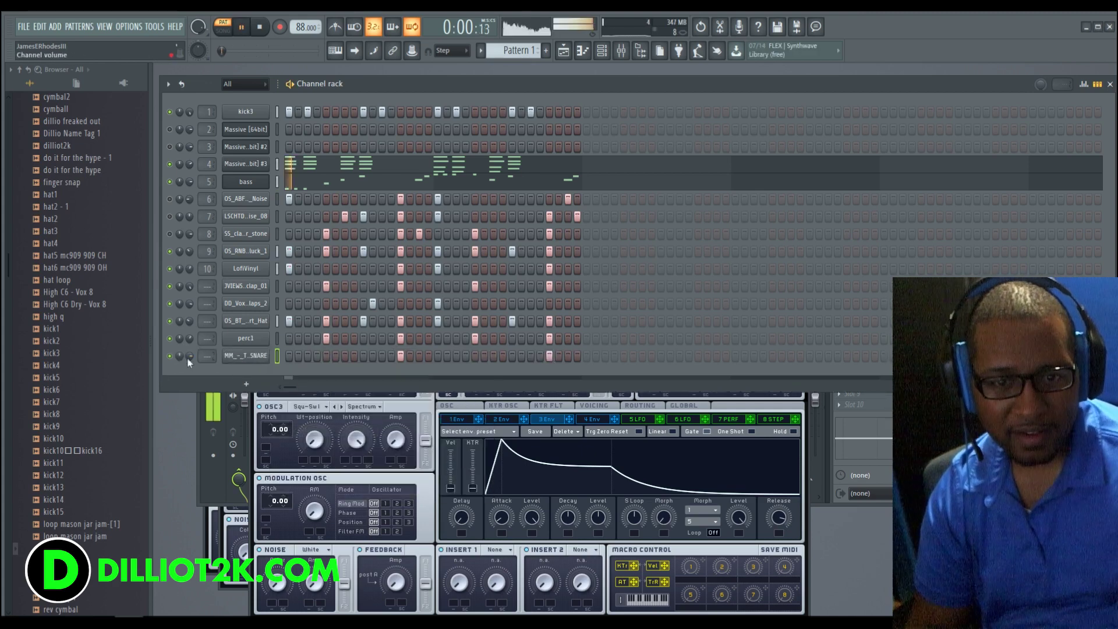
mouse_move(190, 356)
left_mouse_down()
mouse_move(190, 382)
mouse_move(191, 364)
left_mouse_up()
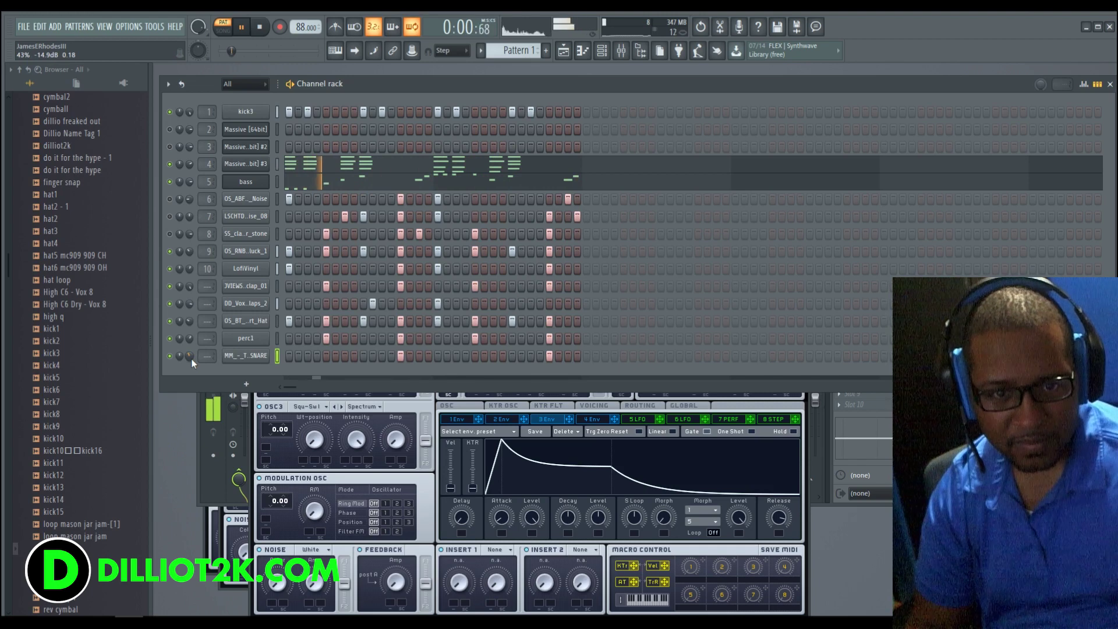
left_click_drag(190, 165, 190, 168)
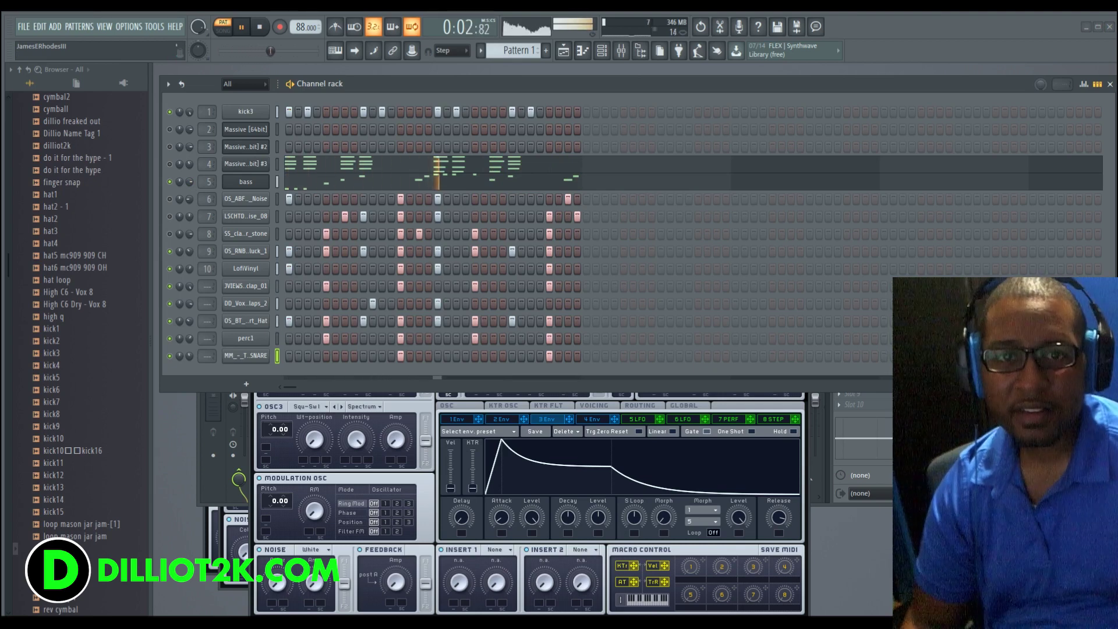
Solo the bass channel and play the pattern with only the bass
left_click(260, 32)
right_click(170, 180)
left_click(183, 187)
left_click(244, 29)
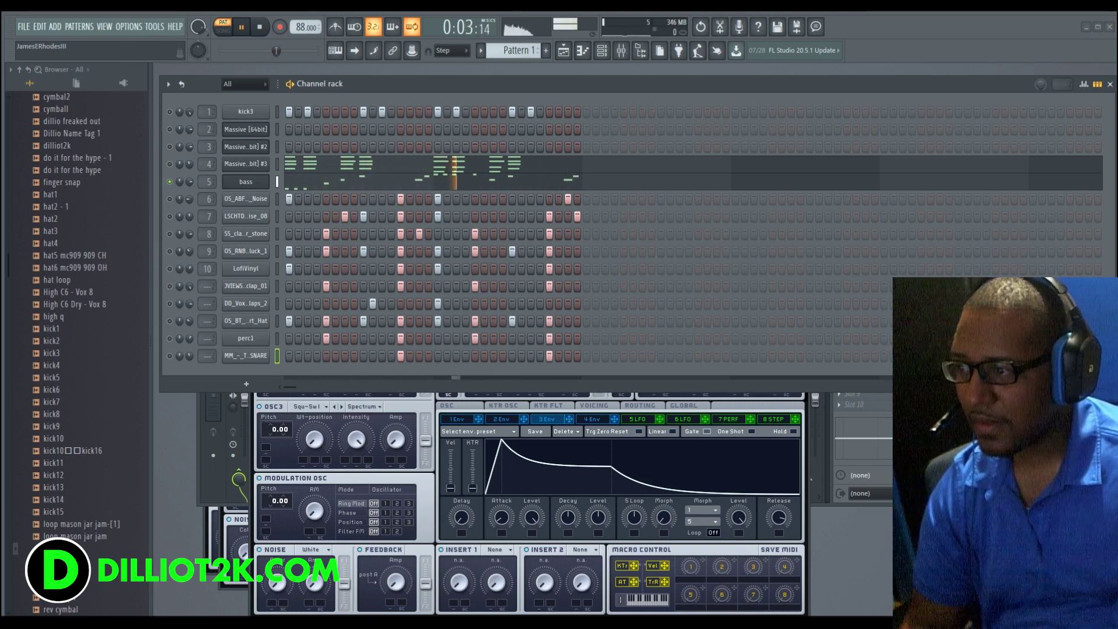
Add the GRANDTHEFT_808_d4u_Eb sample as a new channel, stop playback and open its channel settings
left_click_drag(239, 367, 240, 367)
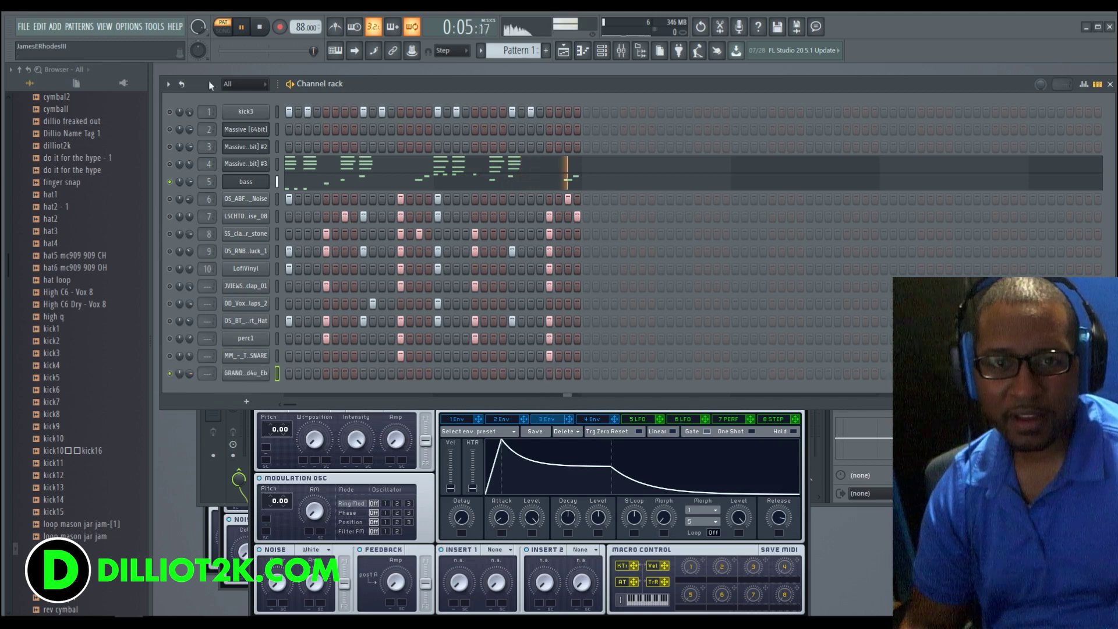
key("space")
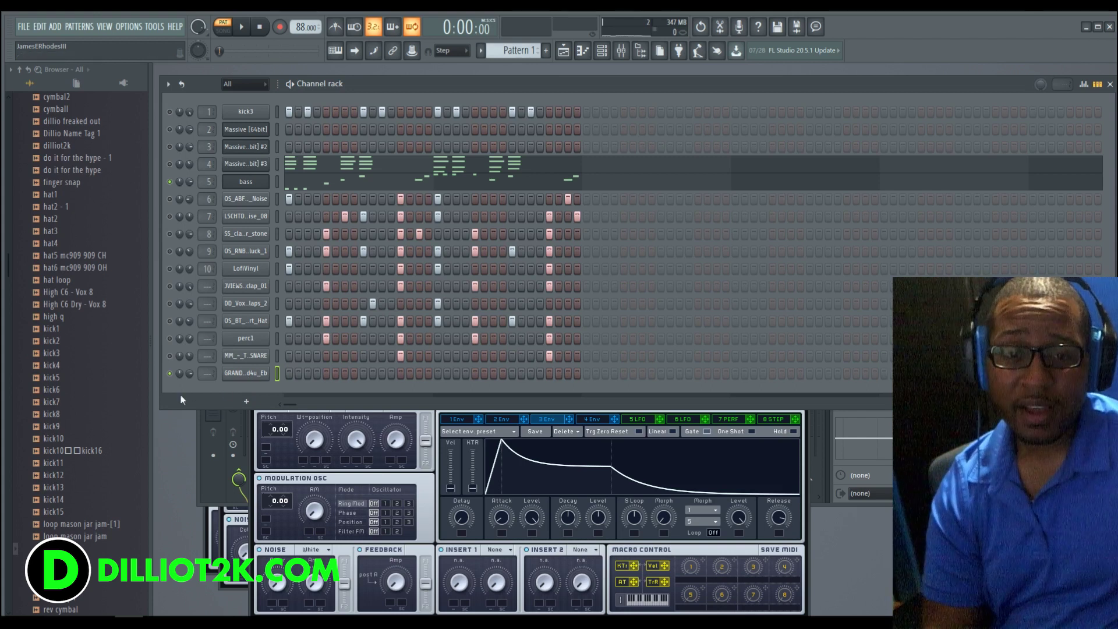
left_click(246, 375)
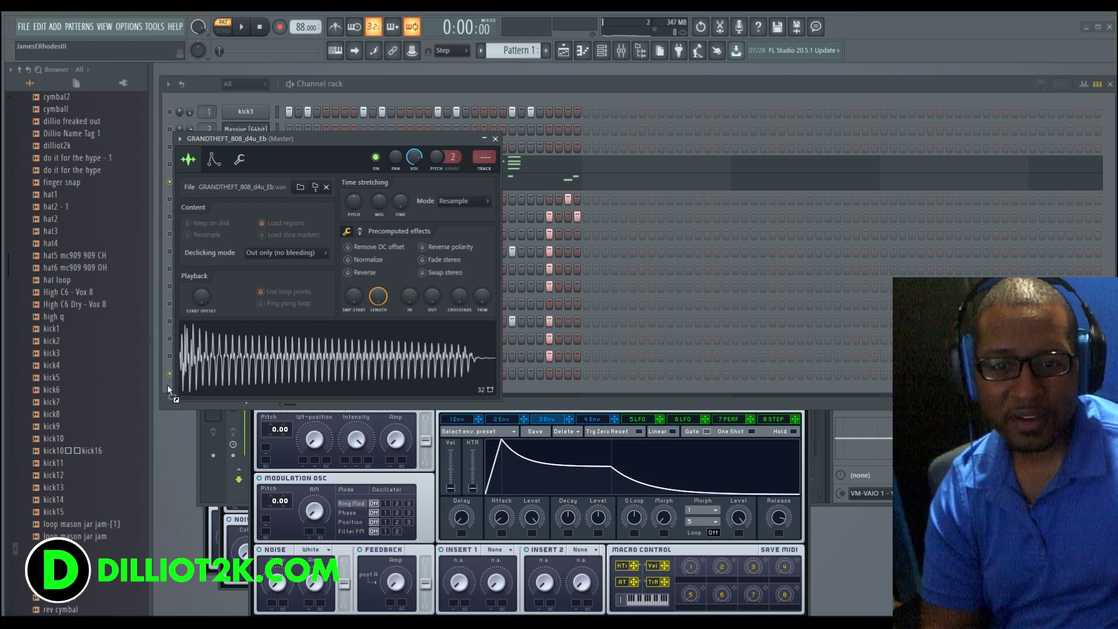
Add the KING_DOUDOU_one_shot_808_clean_C channel with hits on steps 29, 31 and 32, lowering their velocities slightly and step 32's to minimum
left_click_drag(167, 386, 168, 387)
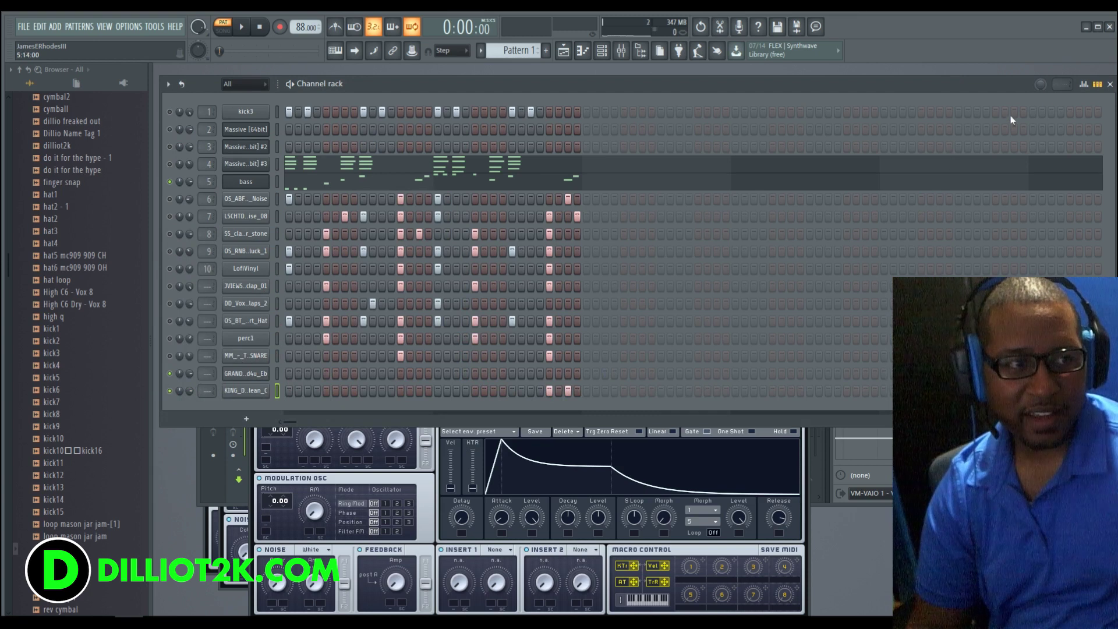
left_click(1084, 84)
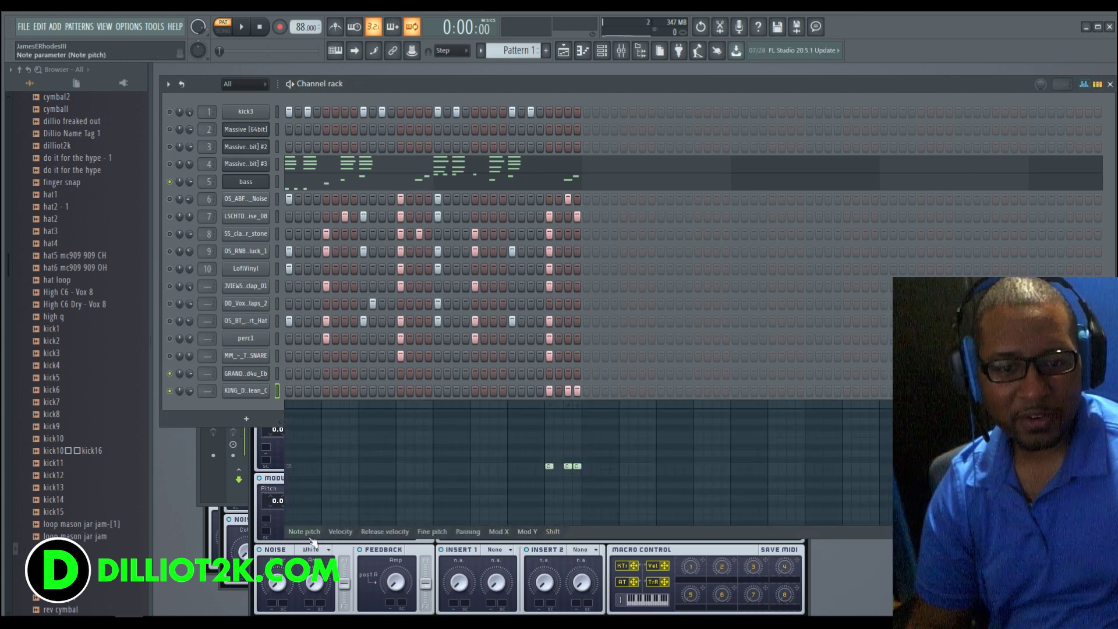
left_click(341, 532)
left_click(580, 468)
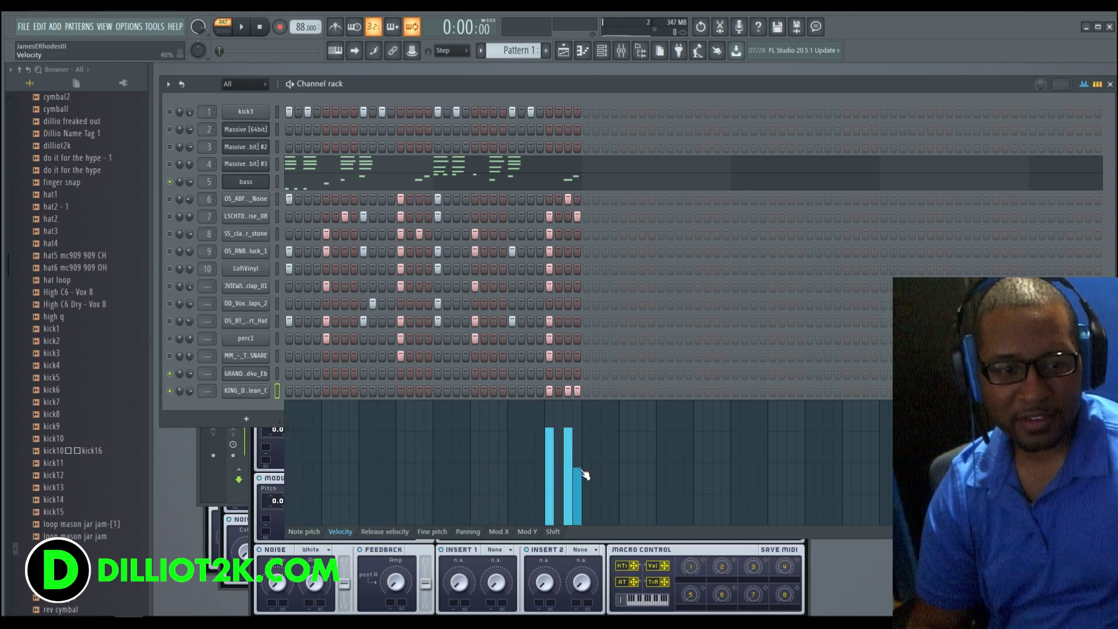
left_click_drag(578, 518, 426, 488)
left_click_drag(549, 432, 569, 435)
Turn on Cut itself for the KING_DOUDOU 808 channel and bring up the bass channel's Massive synth
right_click(262, 393)
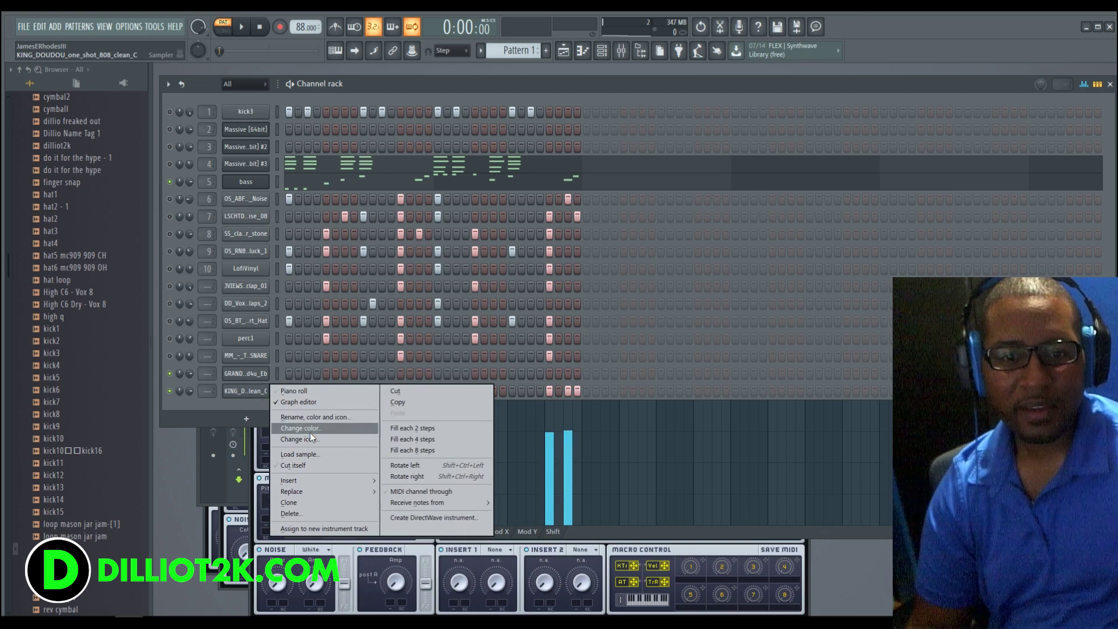
left_click(316, 465)
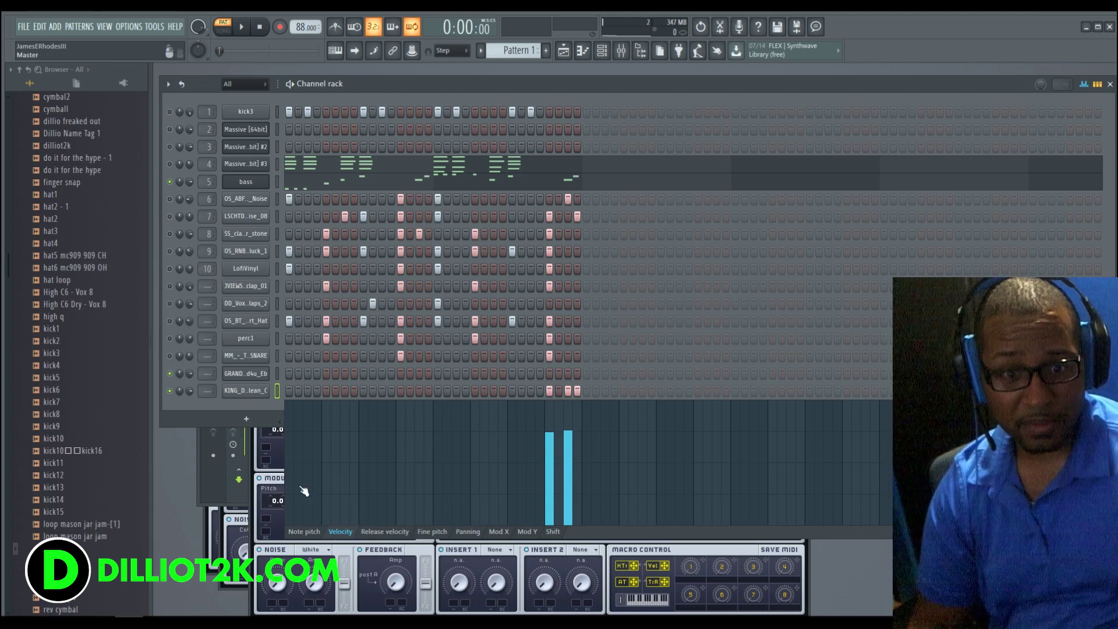
left_click(297, 539)
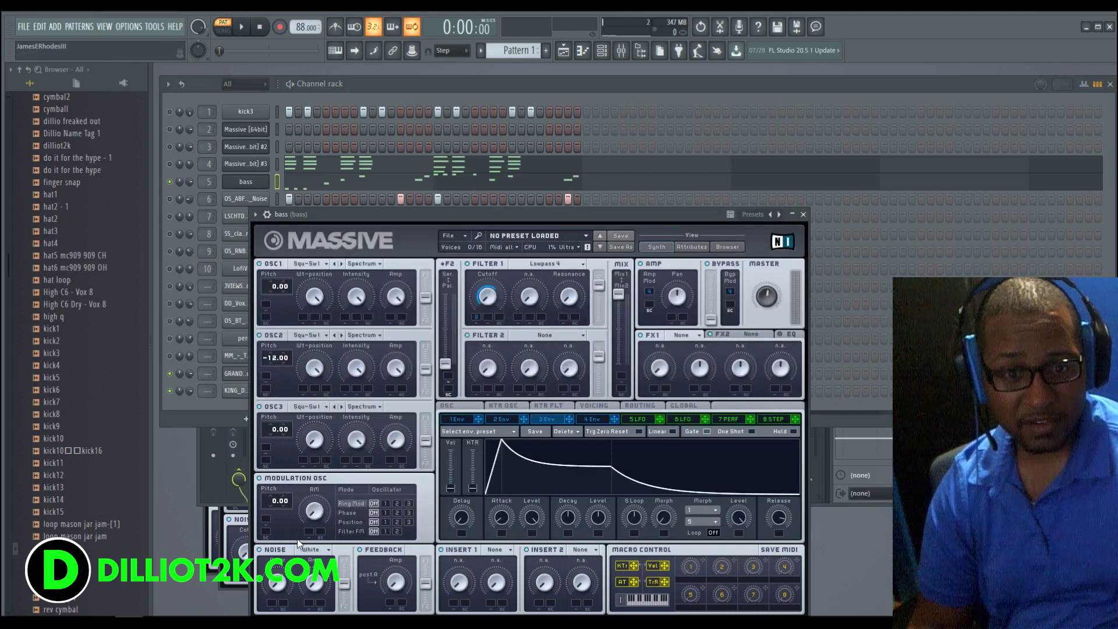
Raise the note pitch of the KING_DOUDOU 808 hits on steps 29 and 31 to G and play the pattern
left_click(804, 215)
right_click(249, 392)
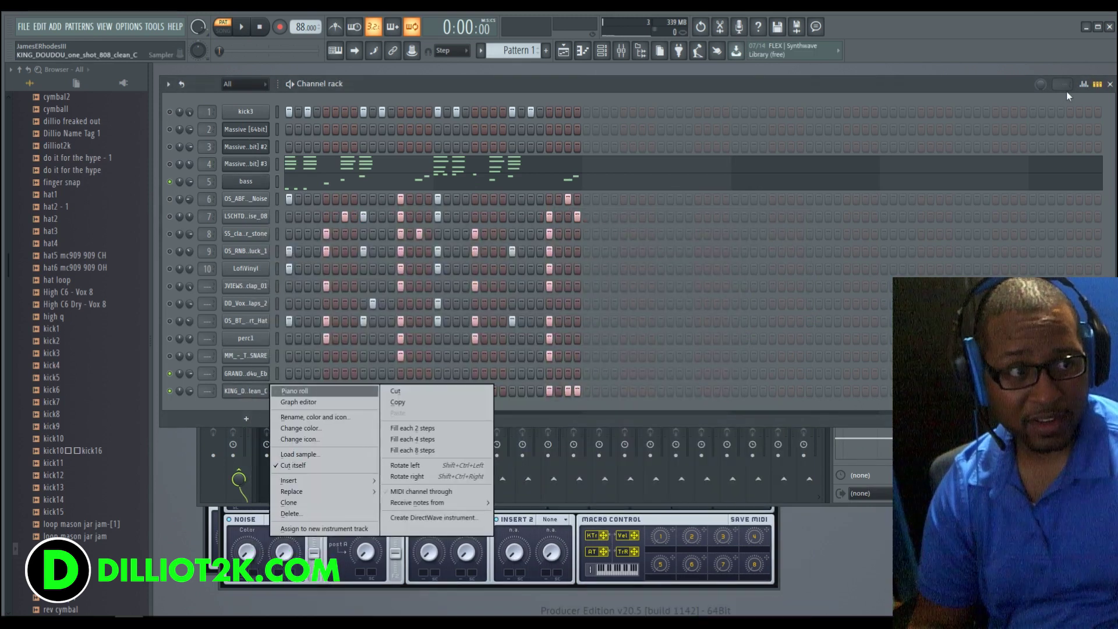
left_click(1083, 85)
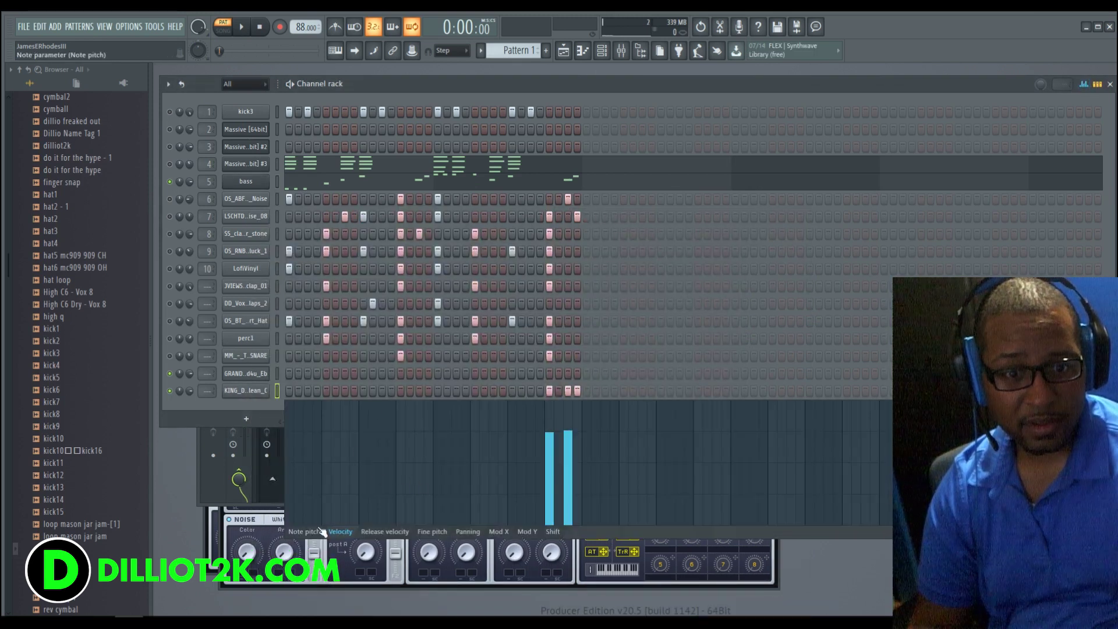
left_click(304, 531)
left_click_drag(553, 446, 552, 441)
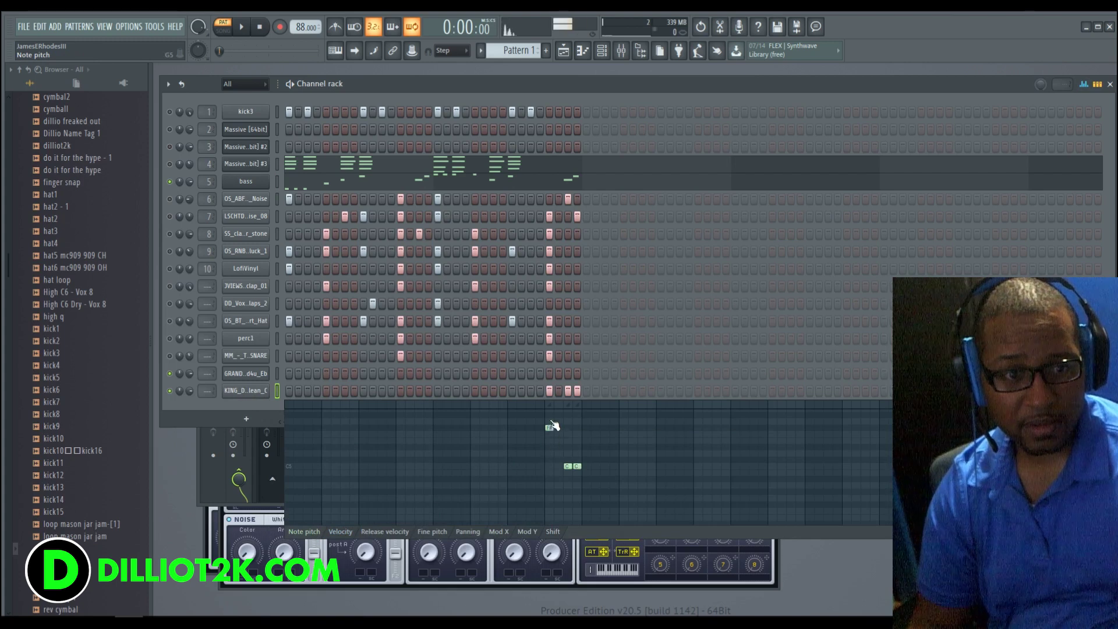
key("space")
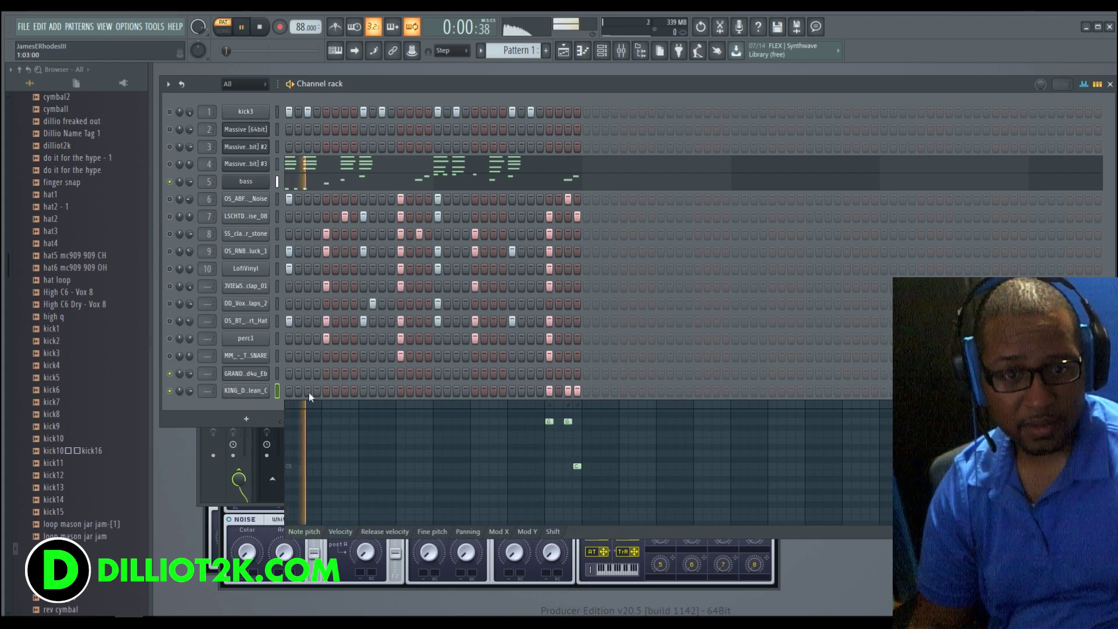
Unmute the drum and noise channels from OS_ABF Noise down to MM T.SNARE, plus kick3 and Massive #3
left_click_drag(170, 201, 176, 359)
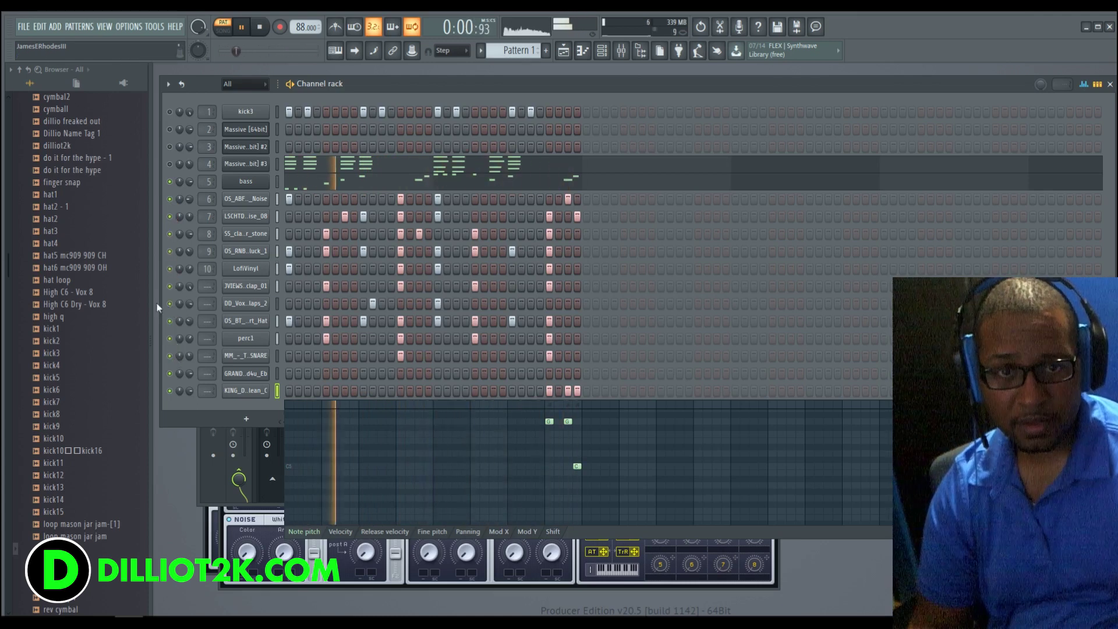
left_click(170, 112)
left_click(170, 165)
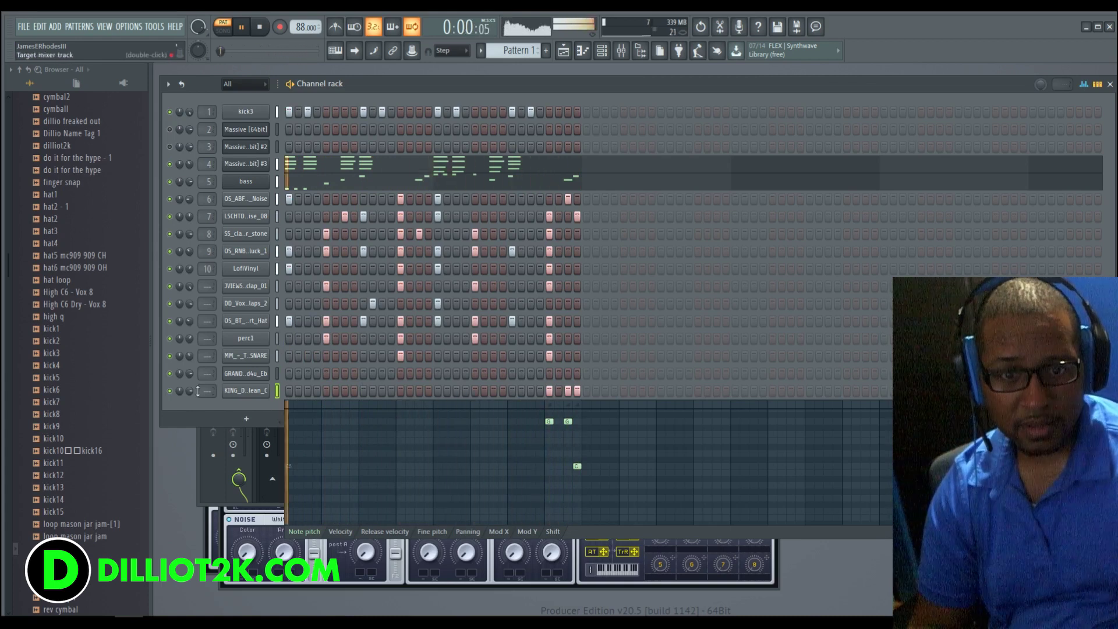
Move the KING_DOUDOU 808's last hit from step 32 to step 1 and adjust the channel's volume
left_click(577, 391)
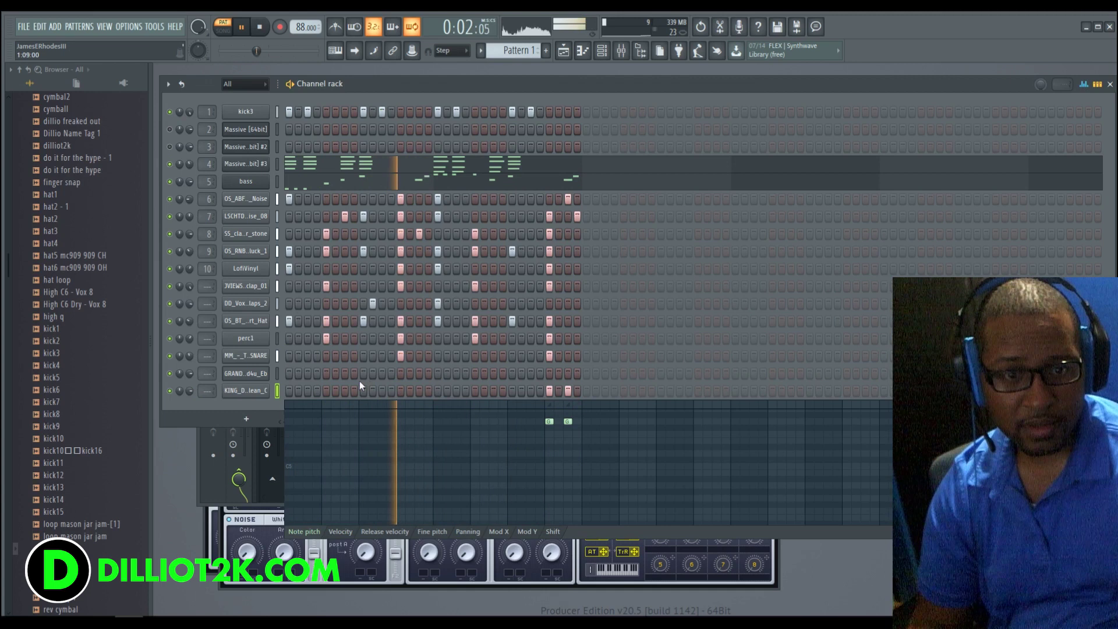
left_click(1084, 85)
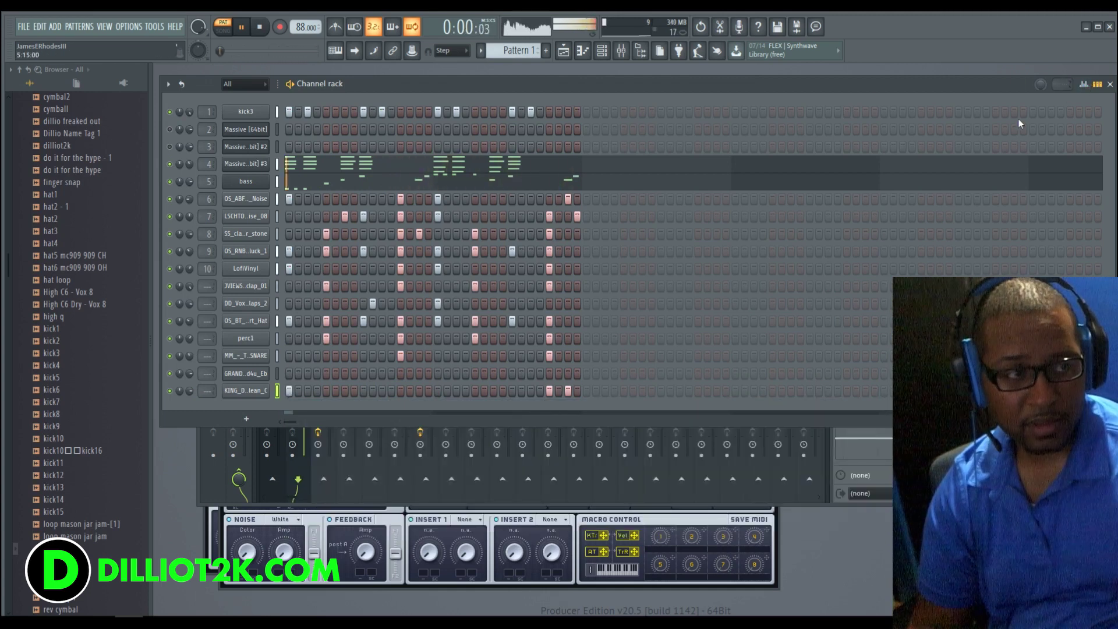
left_click(1084, 85)
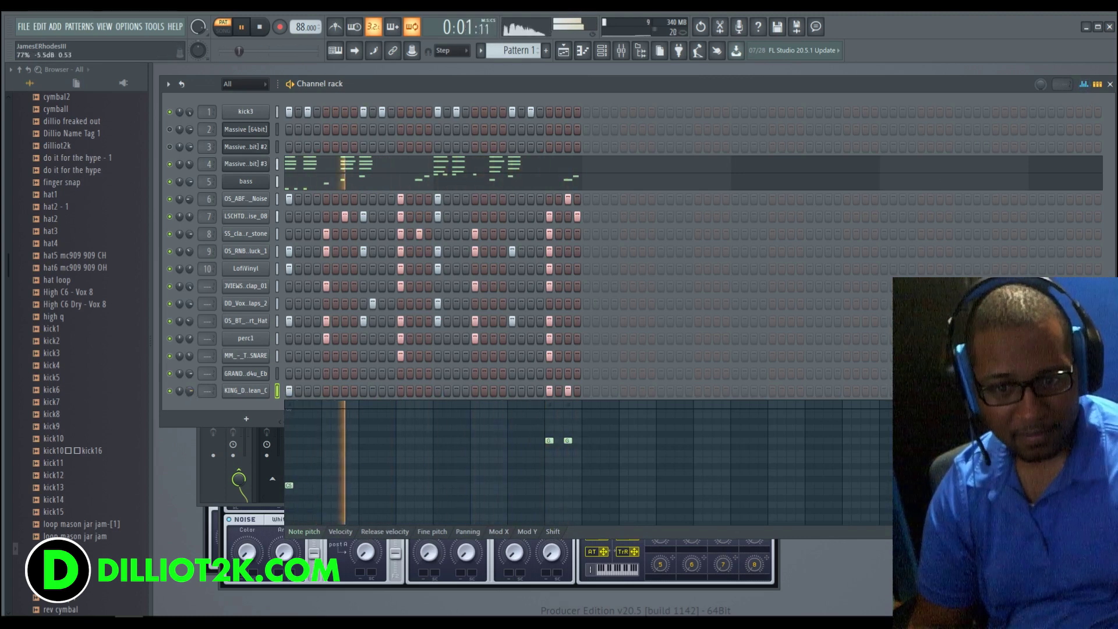
left_click_drag(191, 393, 191, 388)
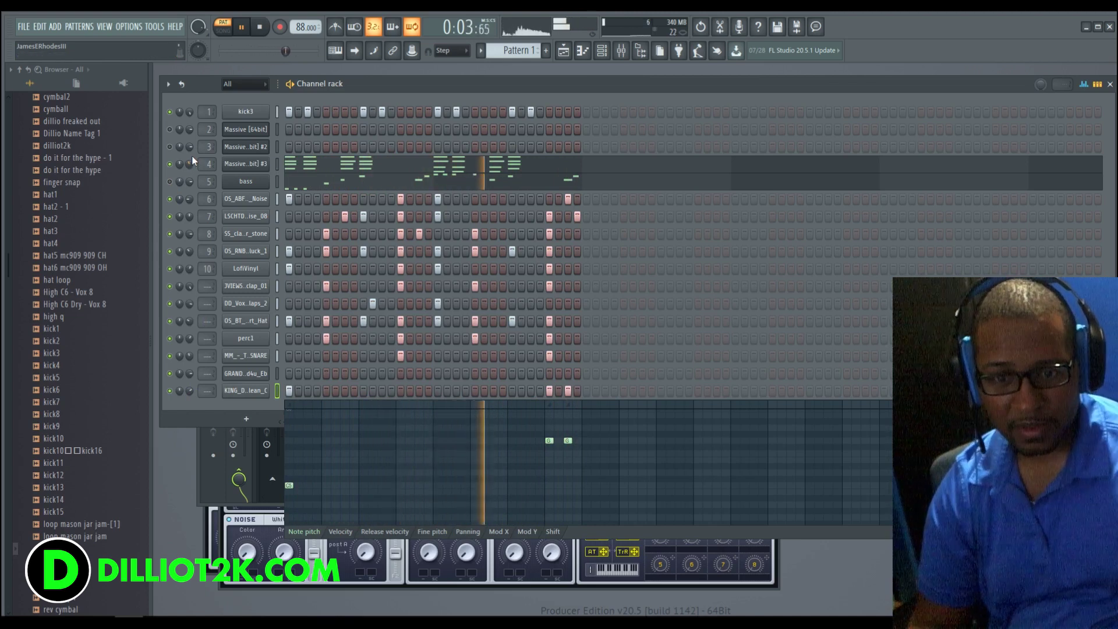
Open the piano roll of the Massive #2 channel
right_click(272, 146)
left_click(285, 149)
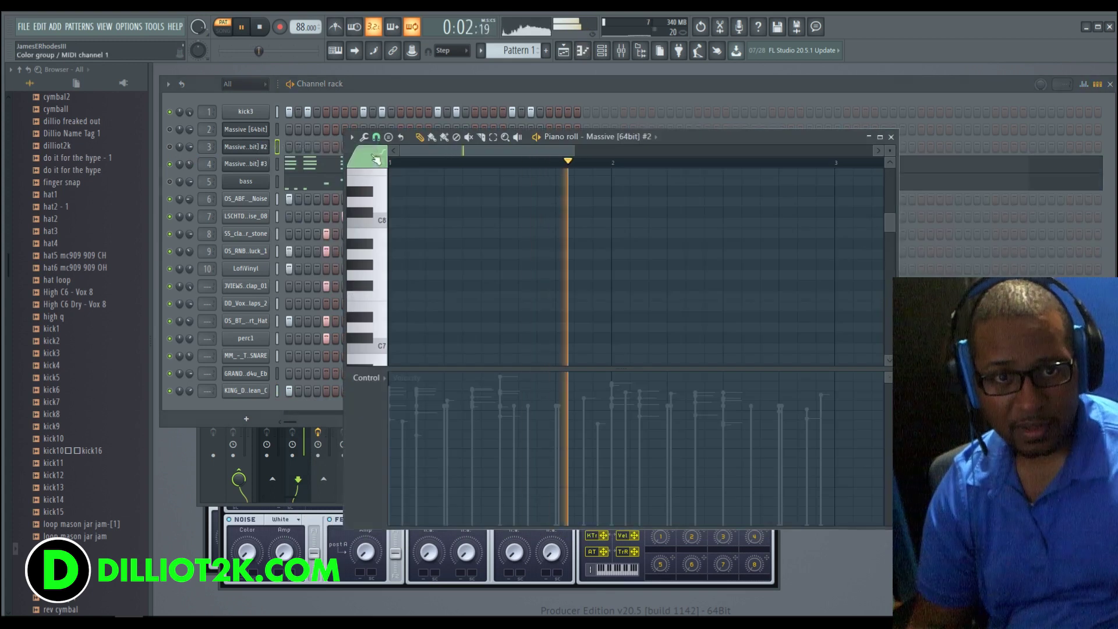
right_click(254, 149)
left_click(283, 149)
right_click(247, 151)
left_click(293, 147)
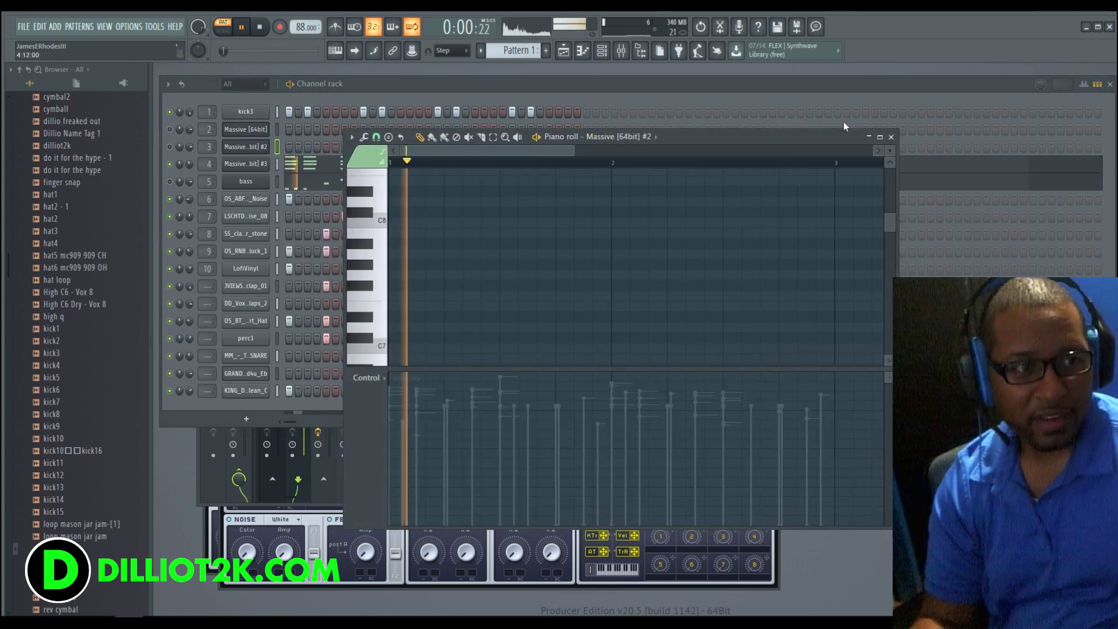
left_click(891, 136)
right_click(272, 146)
left_click(290, 148)
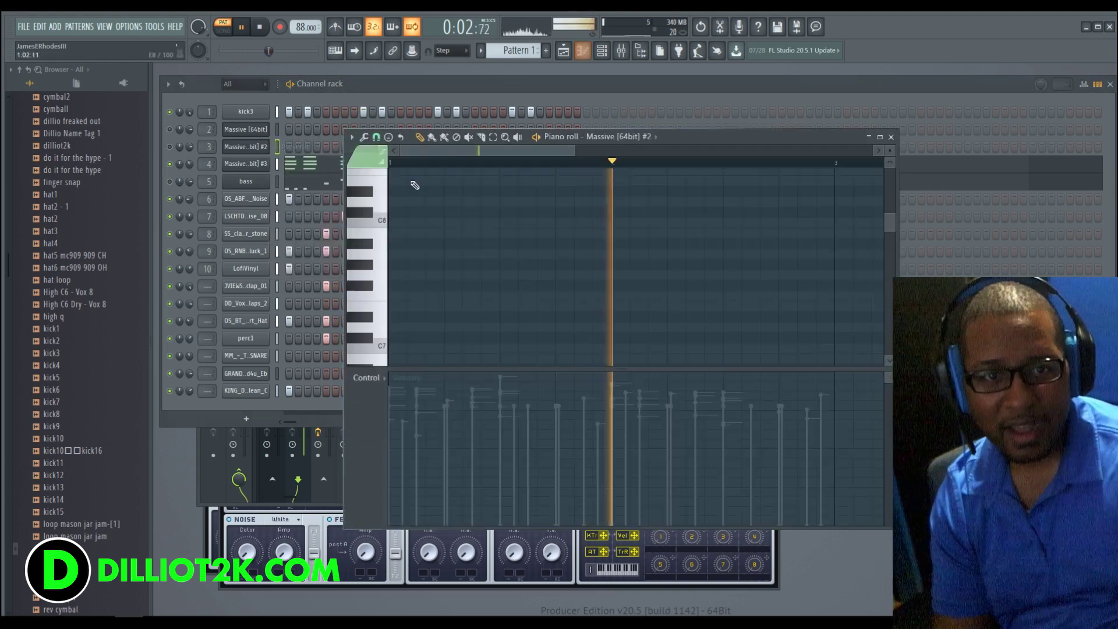
Start a new sound in the Massive #2 synth, close it and set the channel's volume to 44%
left_click(247, 147)
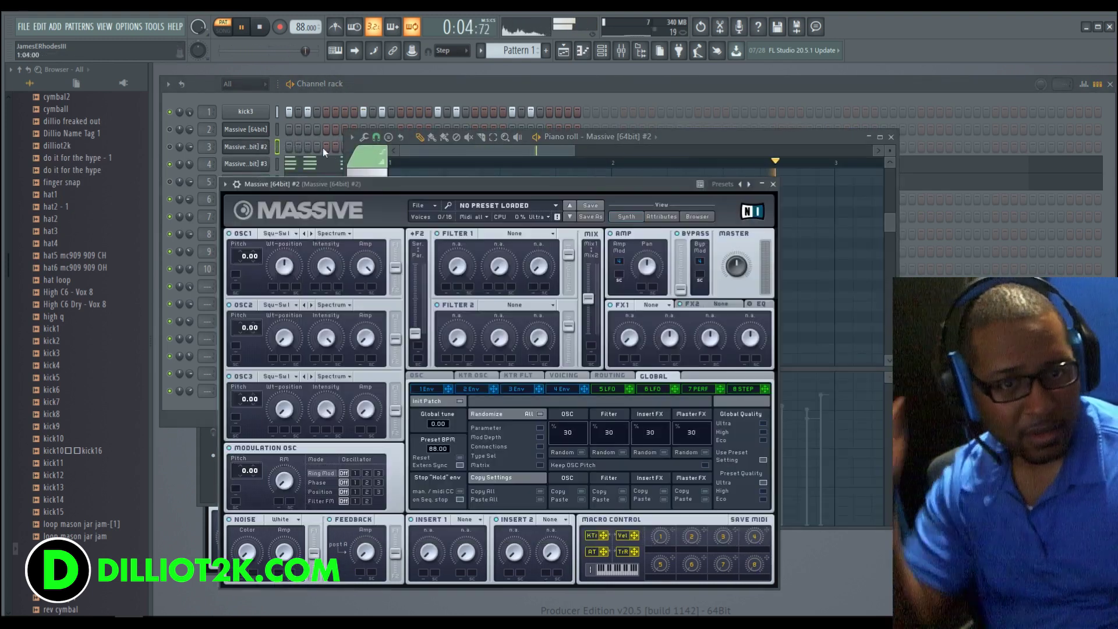
left_click(421, 206)
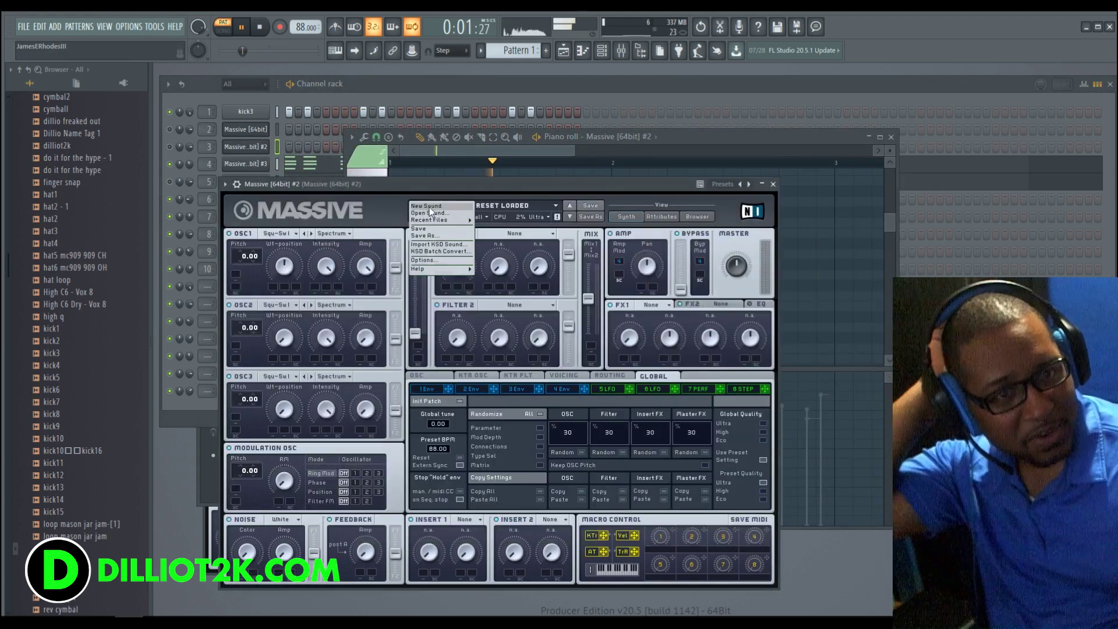
left_click(430, 207)
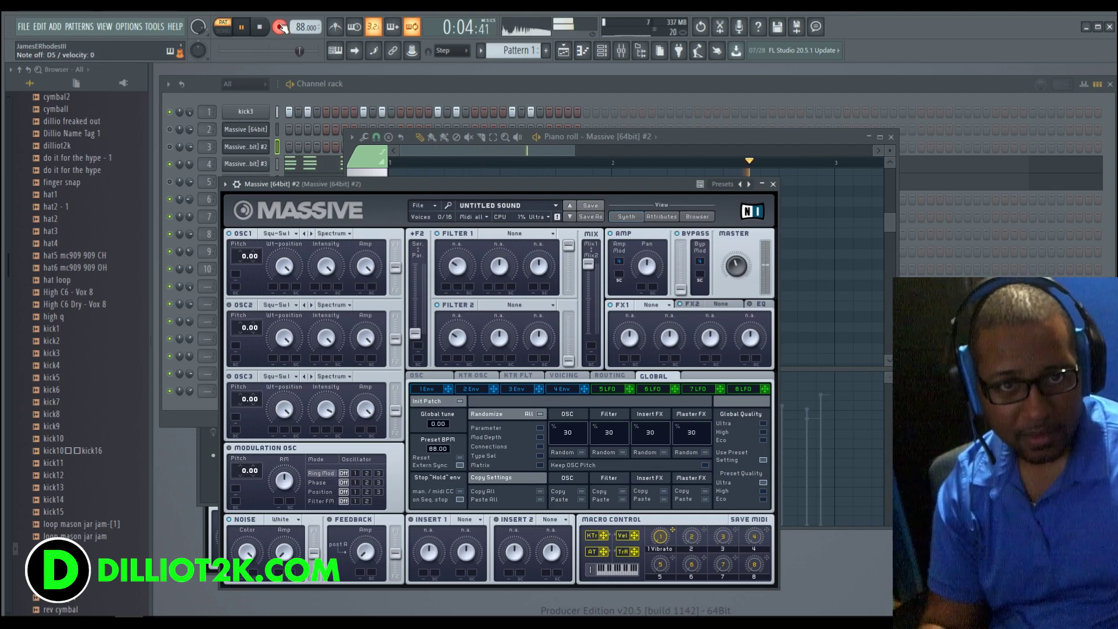
left_click(774, 184)
left_click(189, 146)
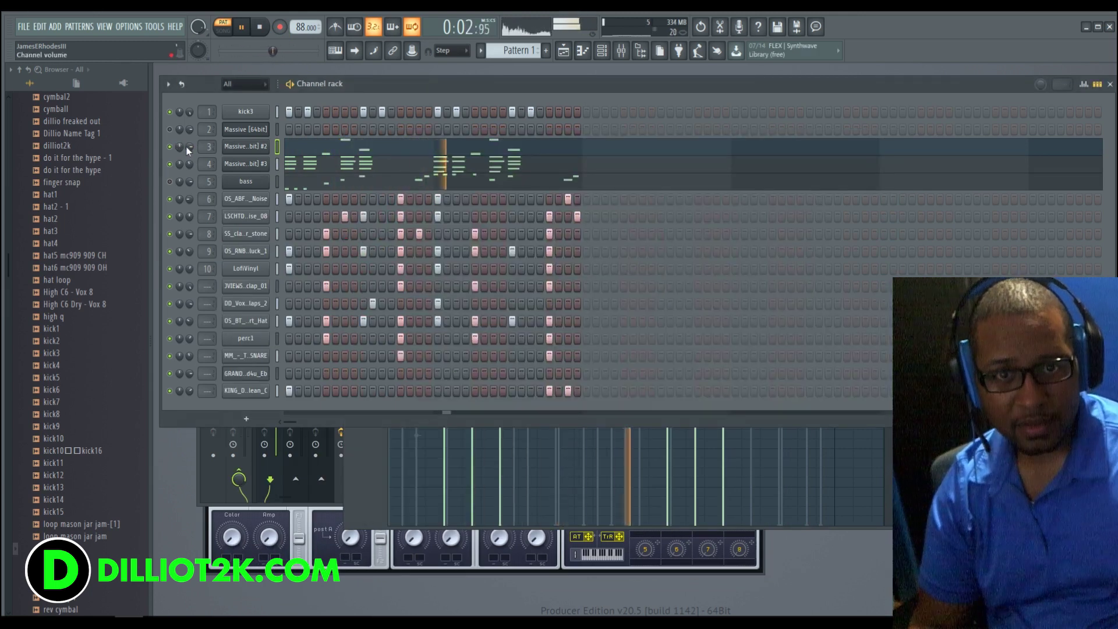
left_click_drag(189, 146, 190, 151)
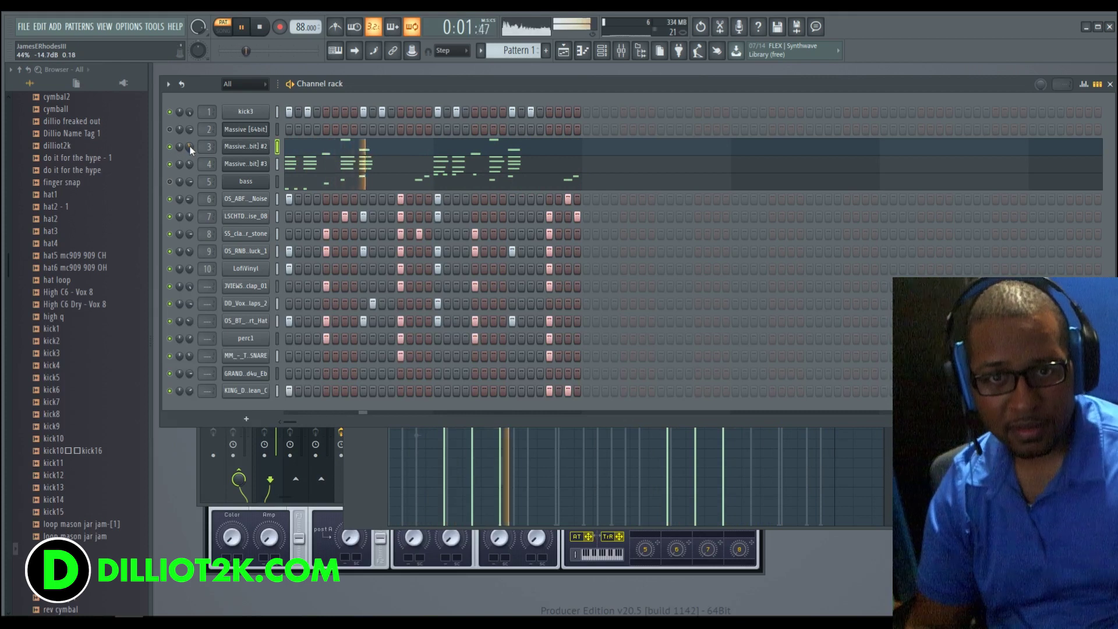
Stop playback, replay the opening of the pattern and stop it again
left_click(262, 28)
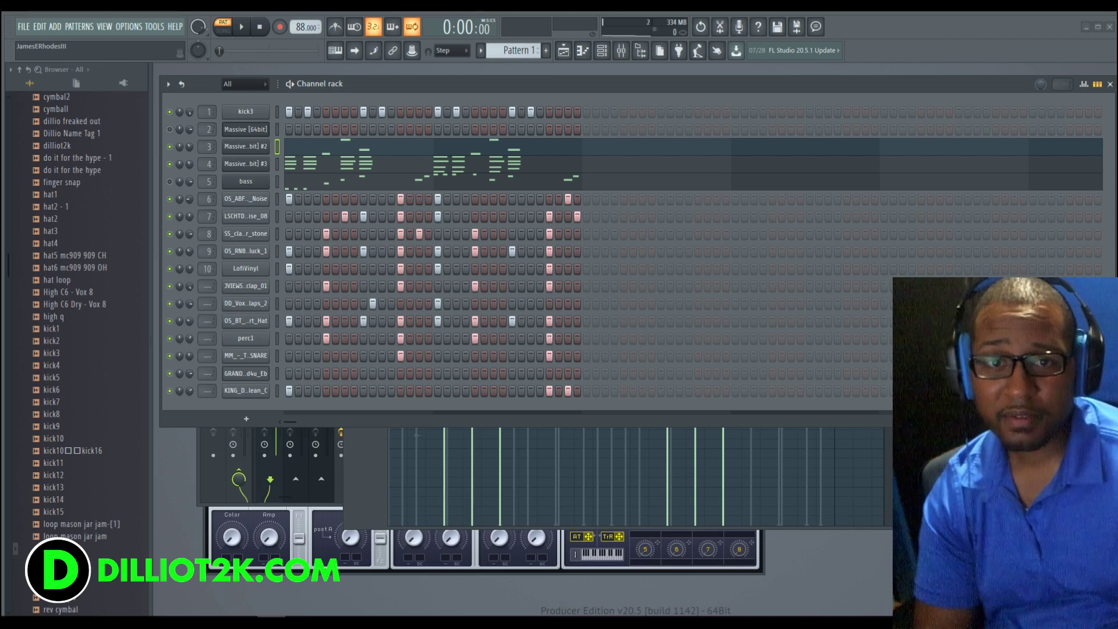
left_click(253, 33)
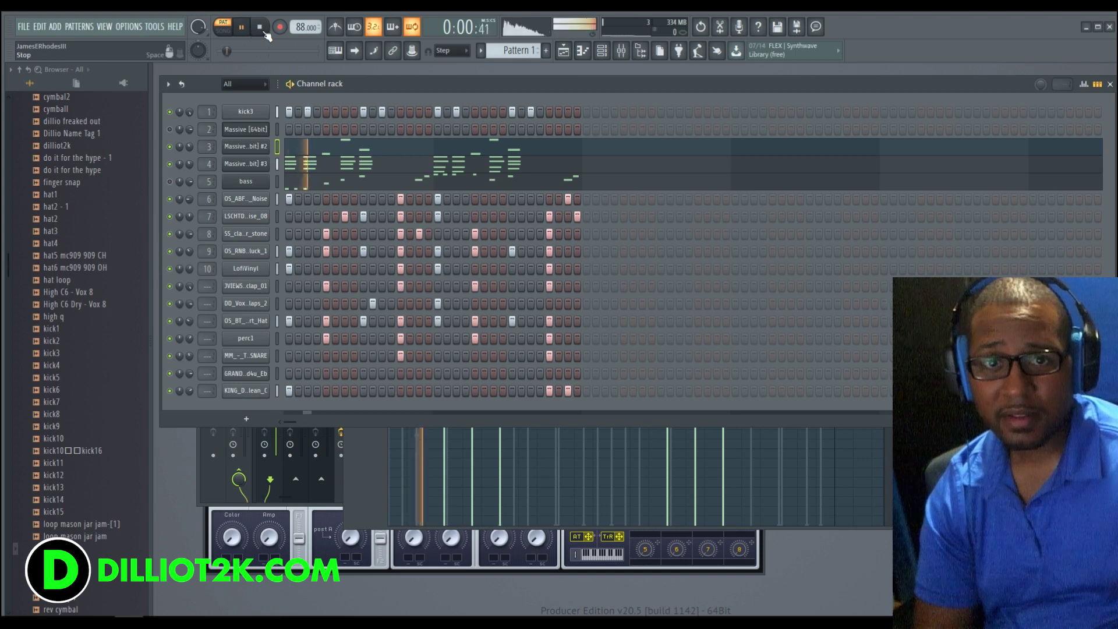
left_click(263, 33)
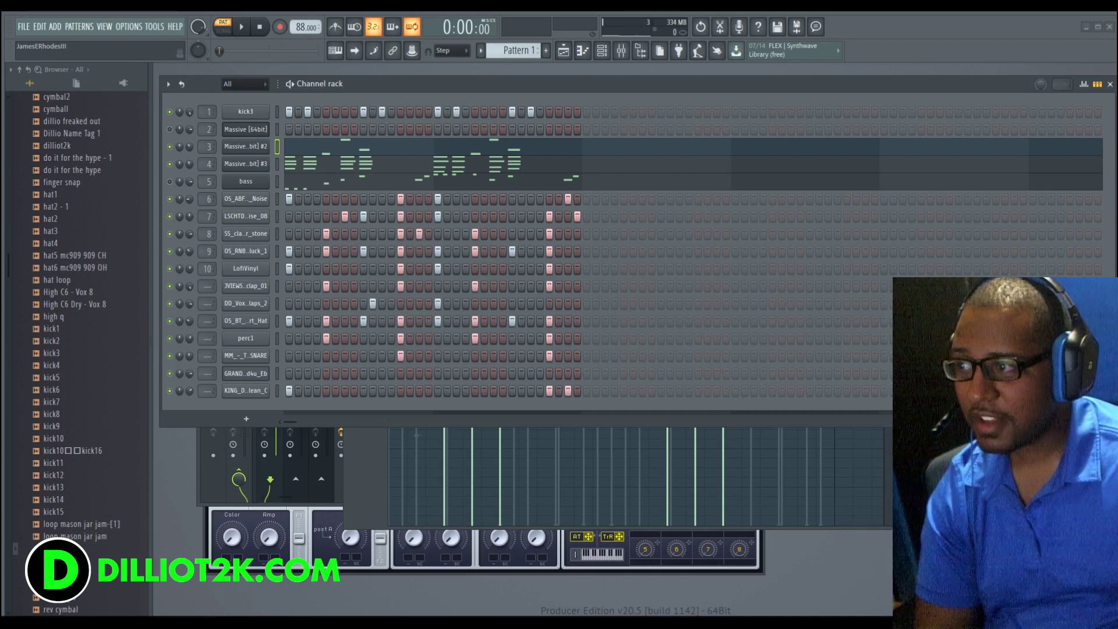
Add the Funky_HH_Sample_PL hi-hat as a new channel, fill every 2 steps with hits and play the pattern
left_click_drag(246, 411, 247, 408)
right_click(247, 408)
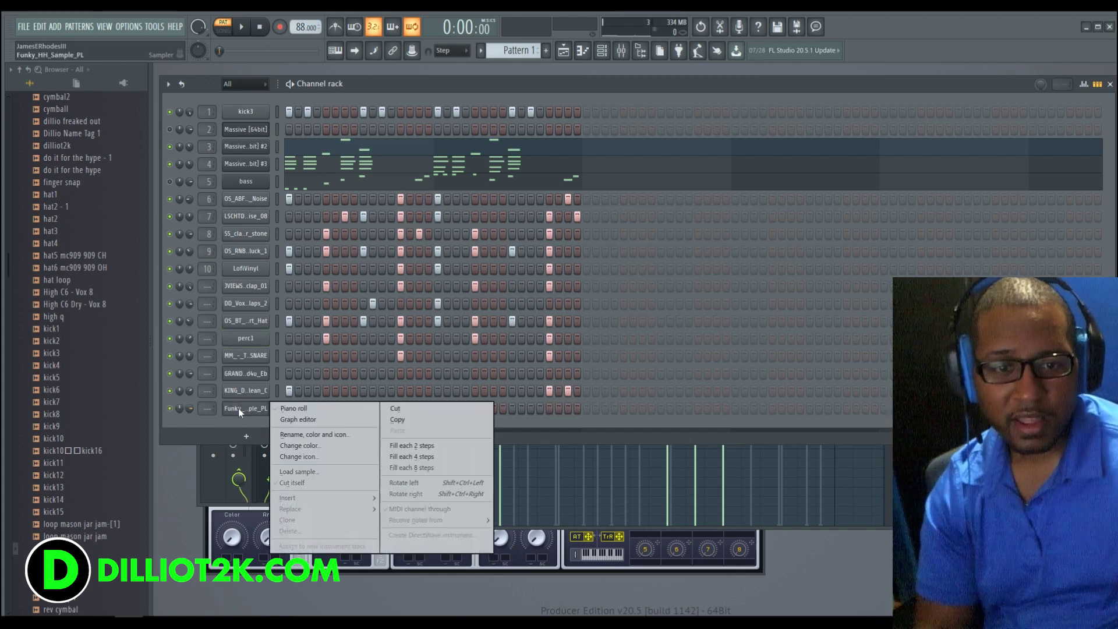
left_click(424, 446)
key("space")
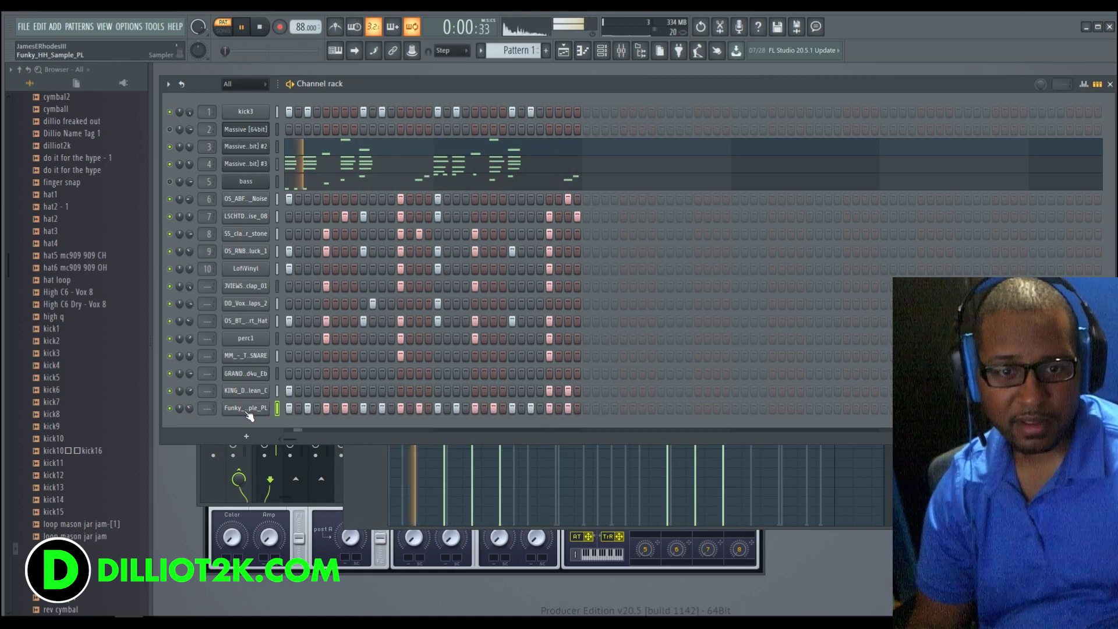
Add Shift to every second Funky_HH hi-hat hit, starting from step 3, and play the pattern
left_click(1084, 84)
left_click(552, 549)
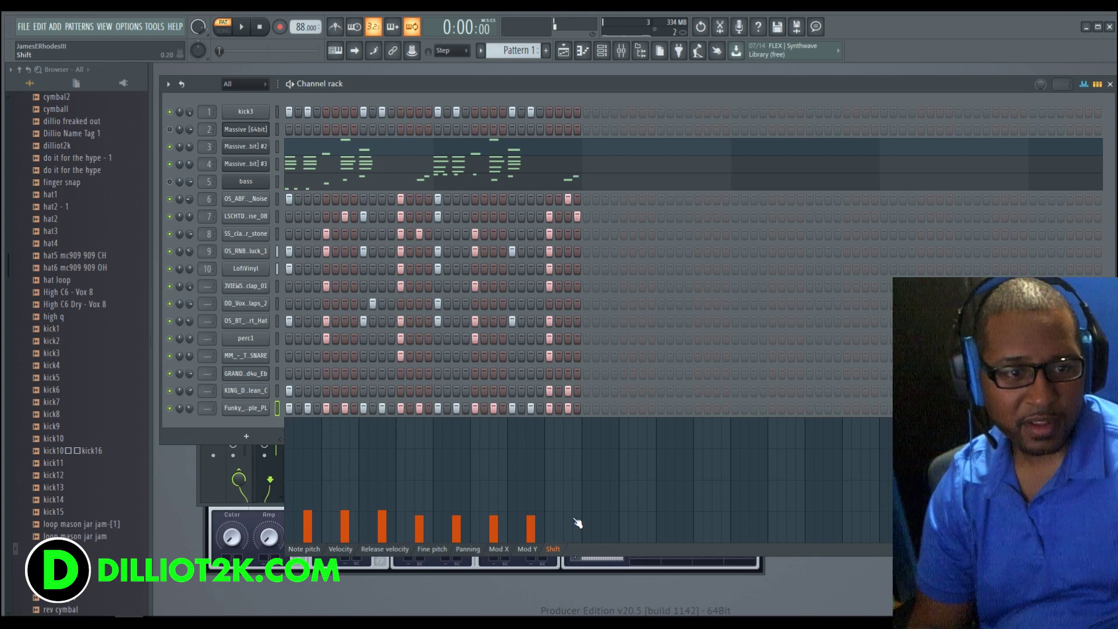
key("space")
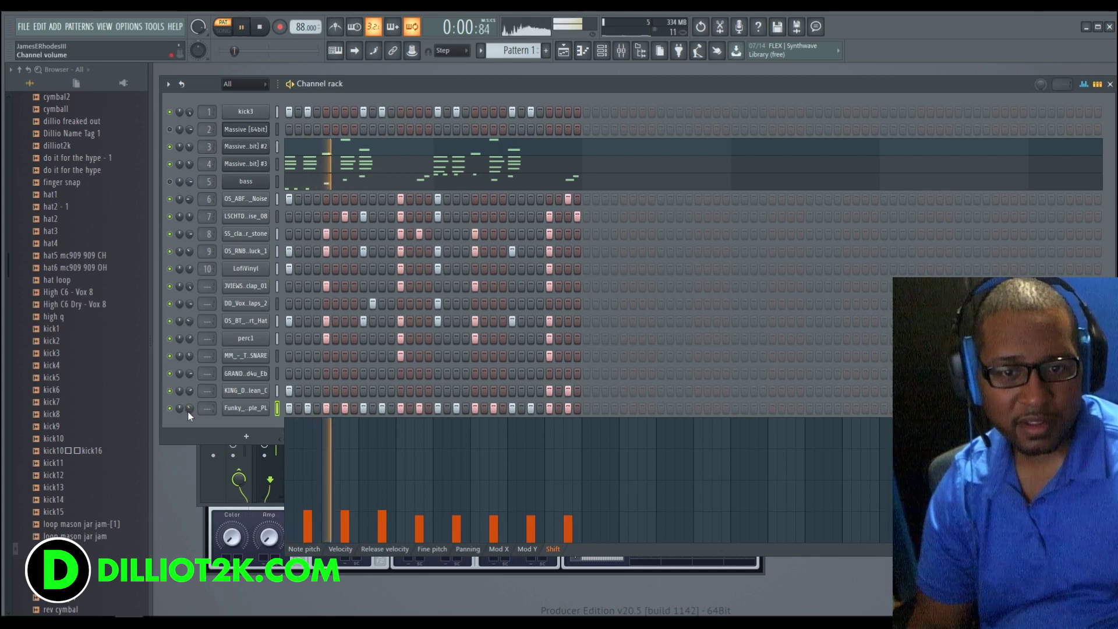
Reduce the Shift on the alternate Funky_HH hits, clear it on the hits between, shift step 1 by 0.27 and stop playback
mouse_move(344, 516)
left_mouse_down()
mouse_move(418, 526)
mouse_move(312, 528)
mouse_move(571, 524)
mouse_move(308, 525)
mouse_move(550, 527)
left_mouse_up()
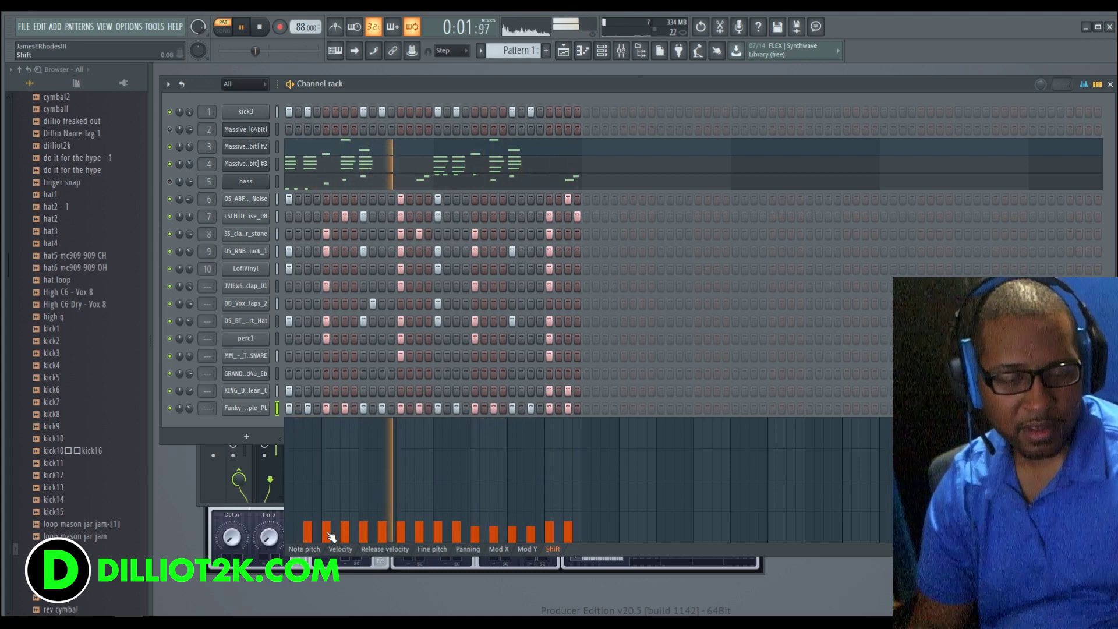
mouse_move(329, 533)
left_mouse_down()
mouse_move(368, 536)
mouse_move(374, 559)
mouse_move(403, 538)
mouse_move(411, 569)
mouse_move(420, 546)
left_mouse_up()
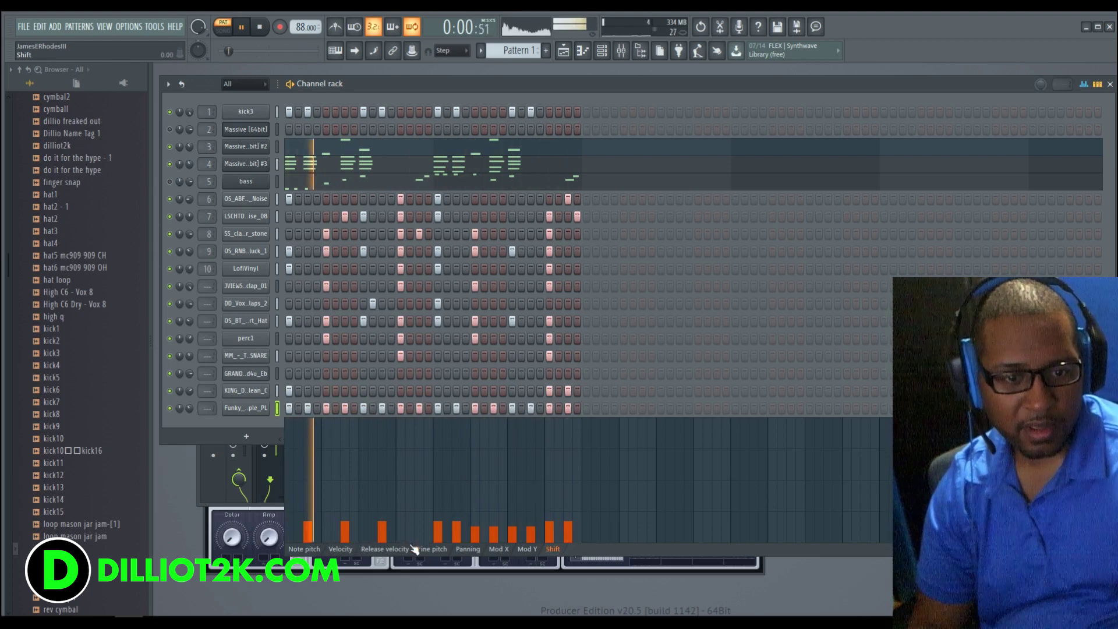
left_click(419, 524)
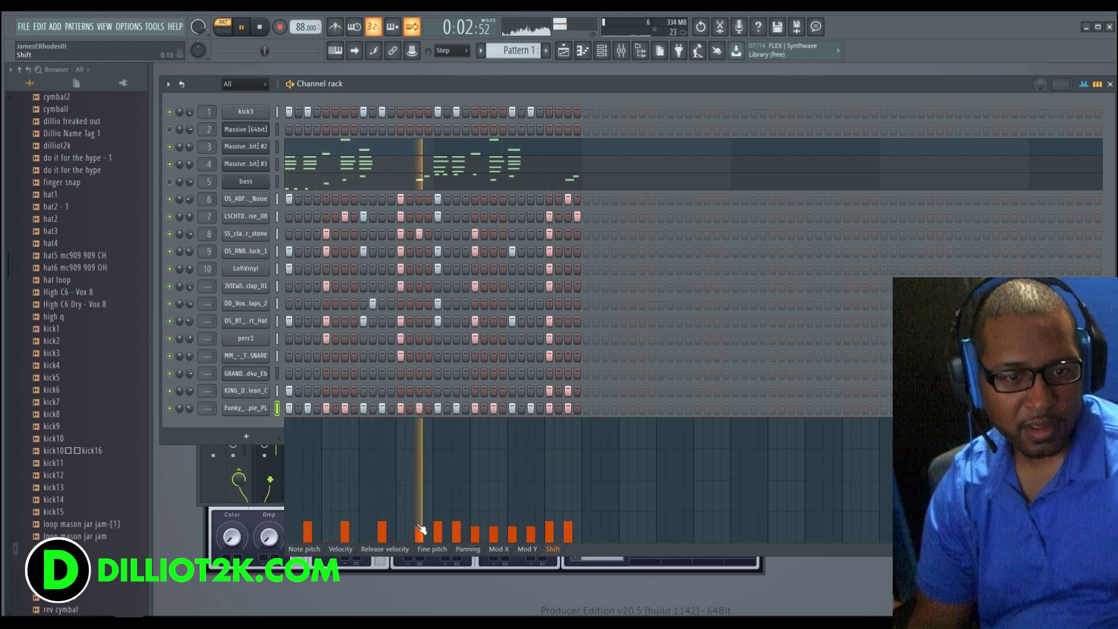
left_click(438, 540)
left_click(475, 541)
left_click(513, 541)
left_click(550, 541)
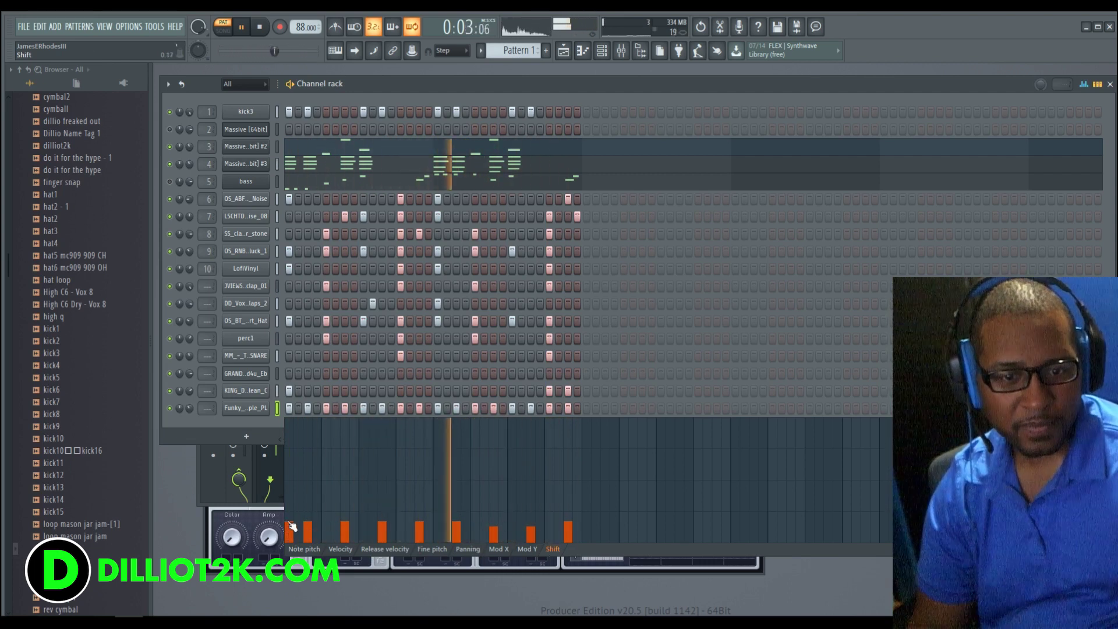
left_click(289, 514)
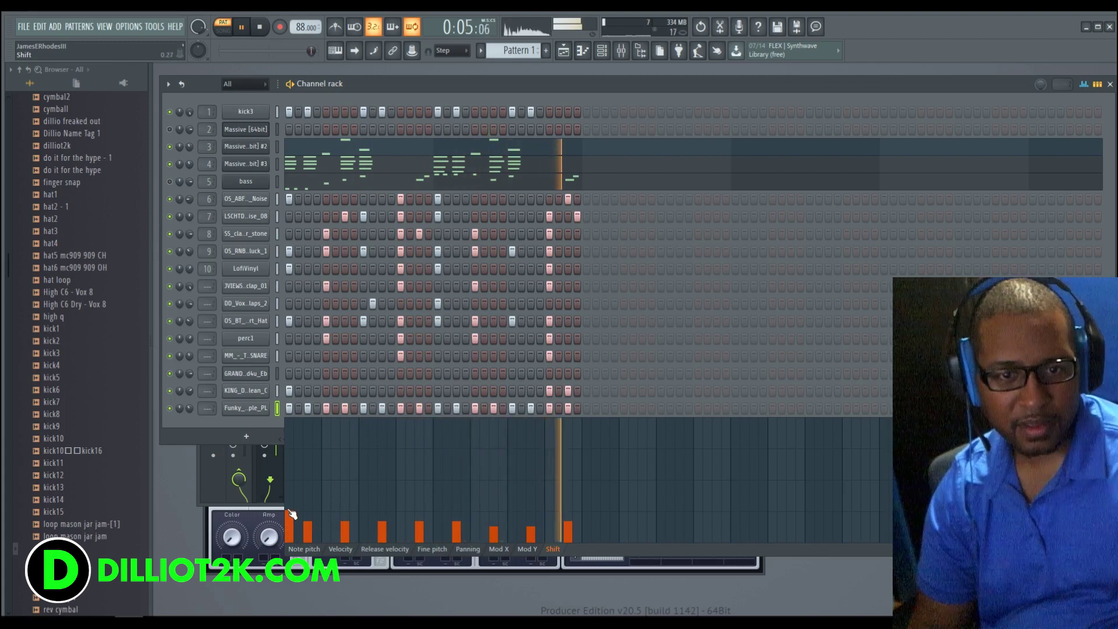
key("space")
Examine the sample settings of the JVIEWS_desertwood_clap_01 and SS_clap_water_stone channels, moving their windows clear of the channel names
left_click(231, 291)
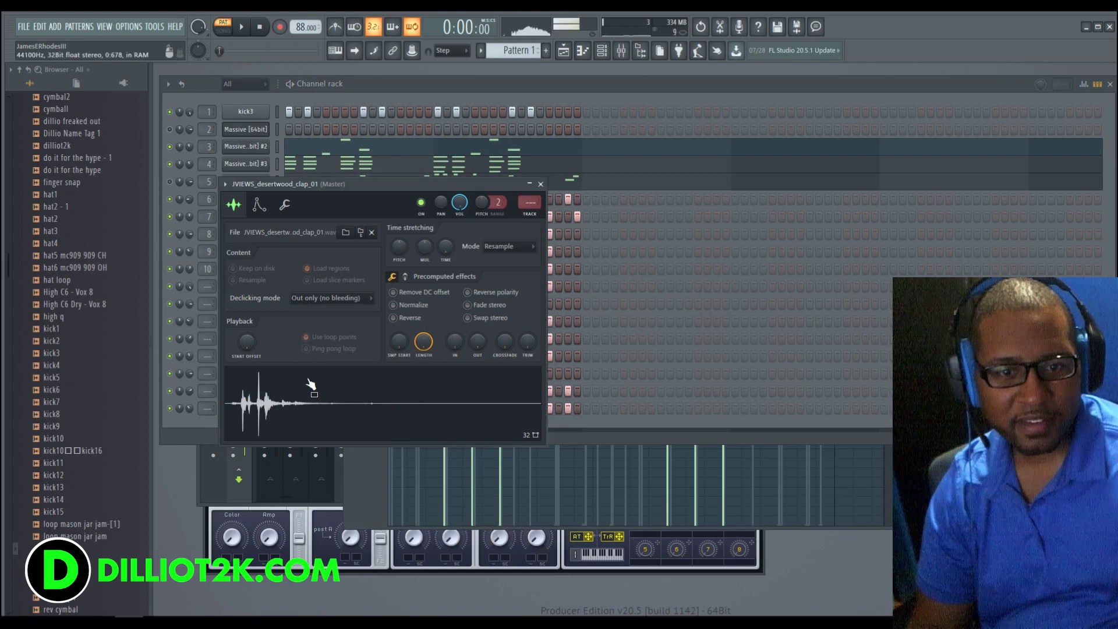
left_click_drag(380, 190, 597, 354)
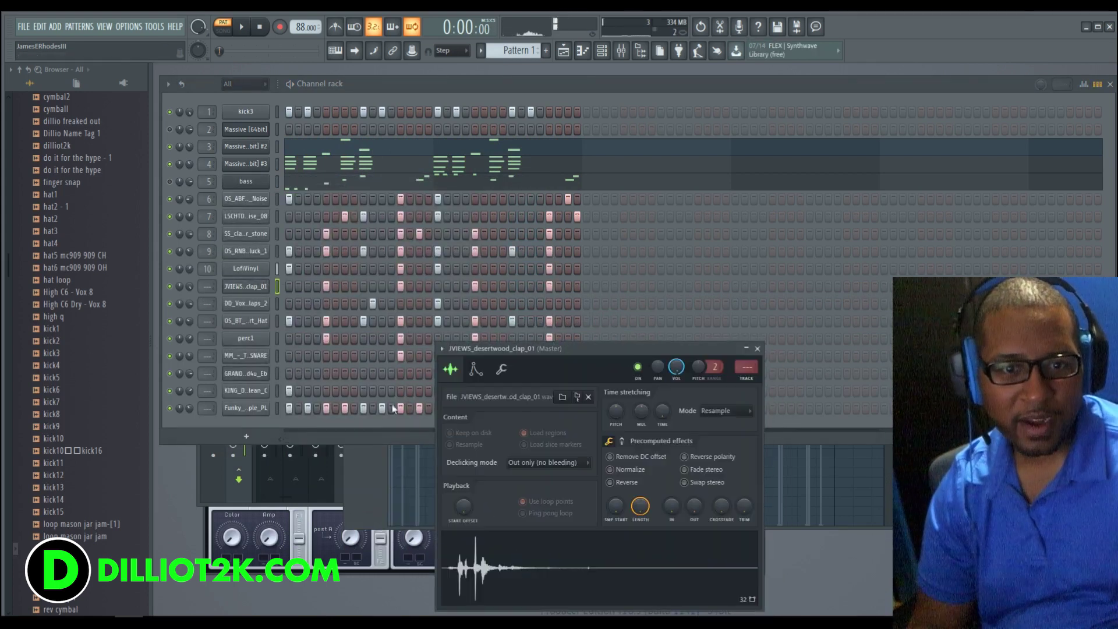
left_click(236, 240)
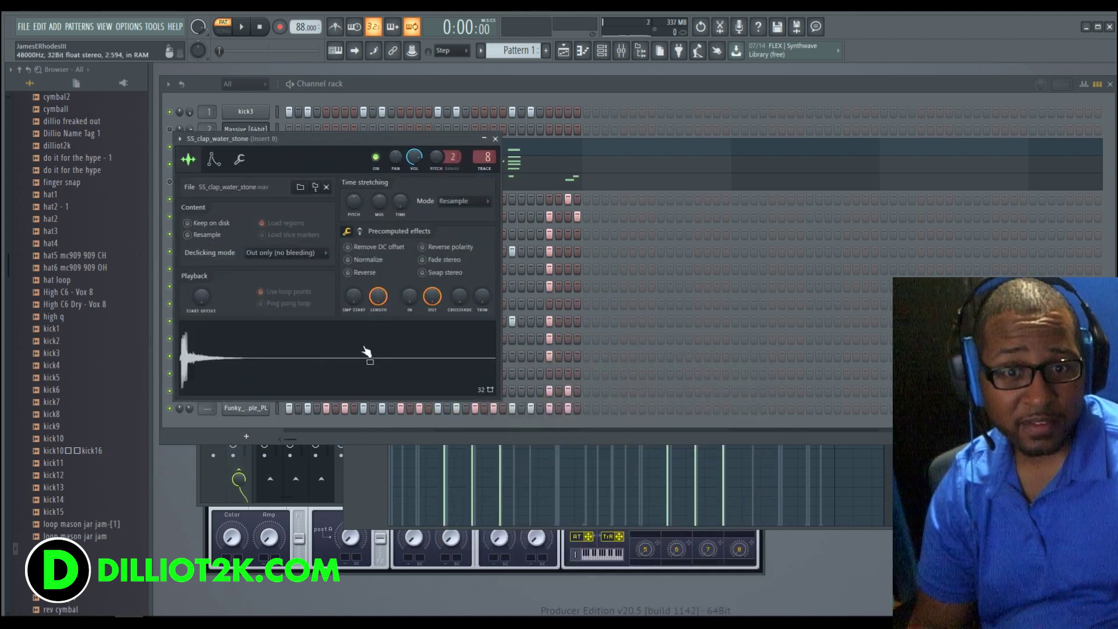
left_click_drag(320, 143, 624, 217)
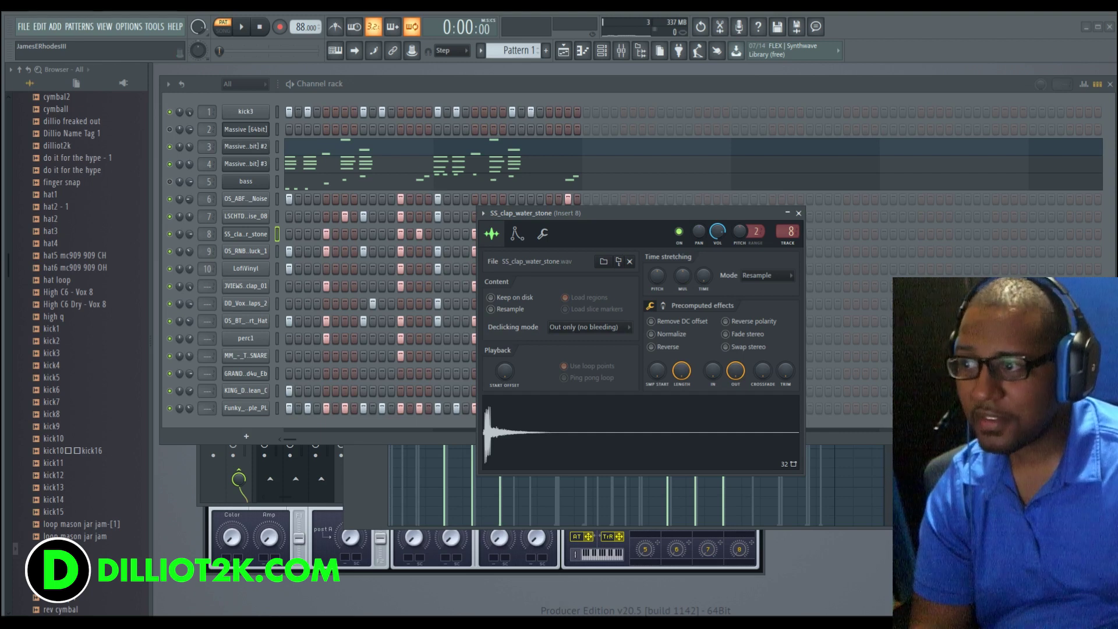
Add the fps clap restart sample as a new channel, place hits on steps 5 and 13, and play the pattern
left_click_drag(246, 423, 246, 425)
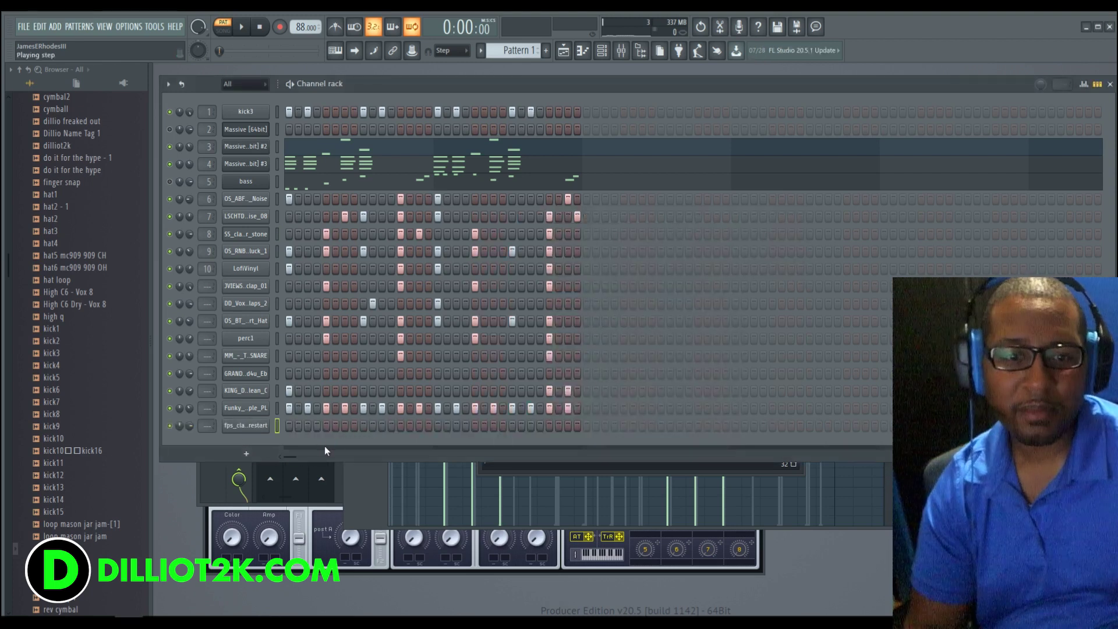
left_click(327, 429)
right_click(336, 429)
key("space")
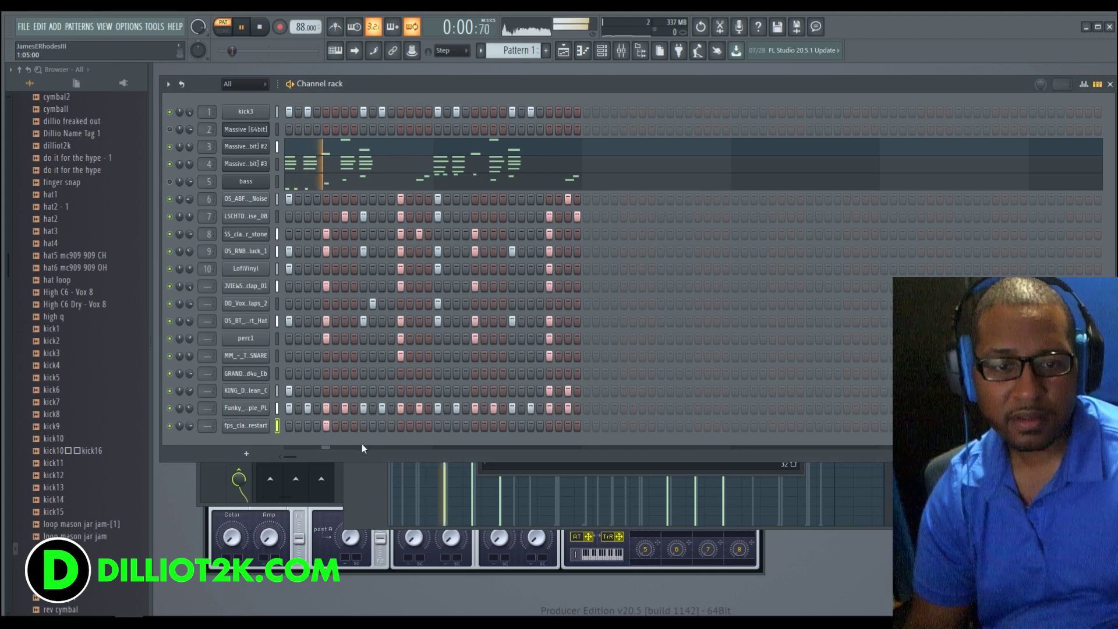
left_click(401, 427)
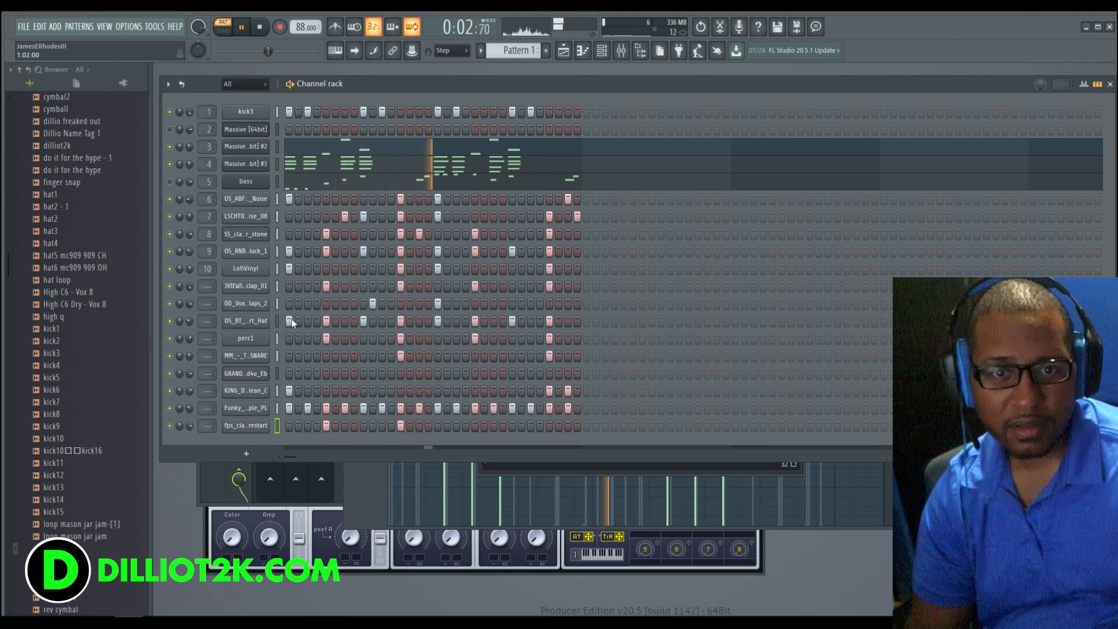
Solo the JVIEWS_desertwood_clap_01 channel and bring back LofiVinyl, the OS_RNB channel and SS_clap_water_stone to hear them together
right_click(170, 286)
left_click(180, 292)
key("space")
left_click(170, 269)
left_click(170, 251)
left_click(171, 234)
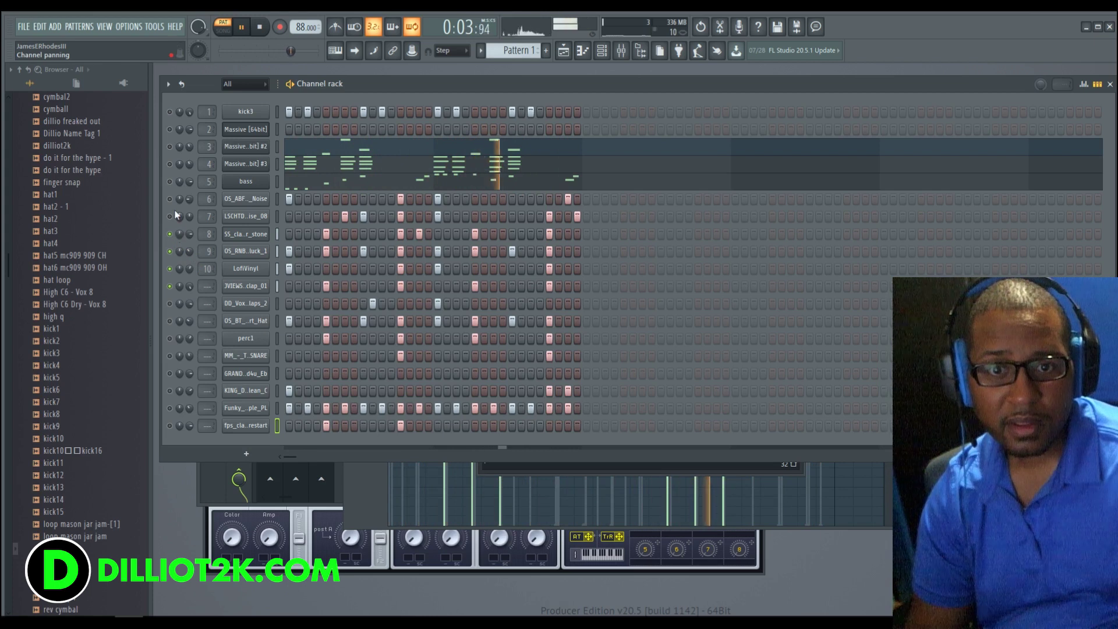
Listen to SS_clap_water_stone soloed, check its sample settings, and restore the other channels for playback
right_click(169, 233)
left_click(177, 240)
key("space")
left_click(245, 235)
left_click(244, 235)
right_click(175, 239)
left_click(179, 241)
key("space")
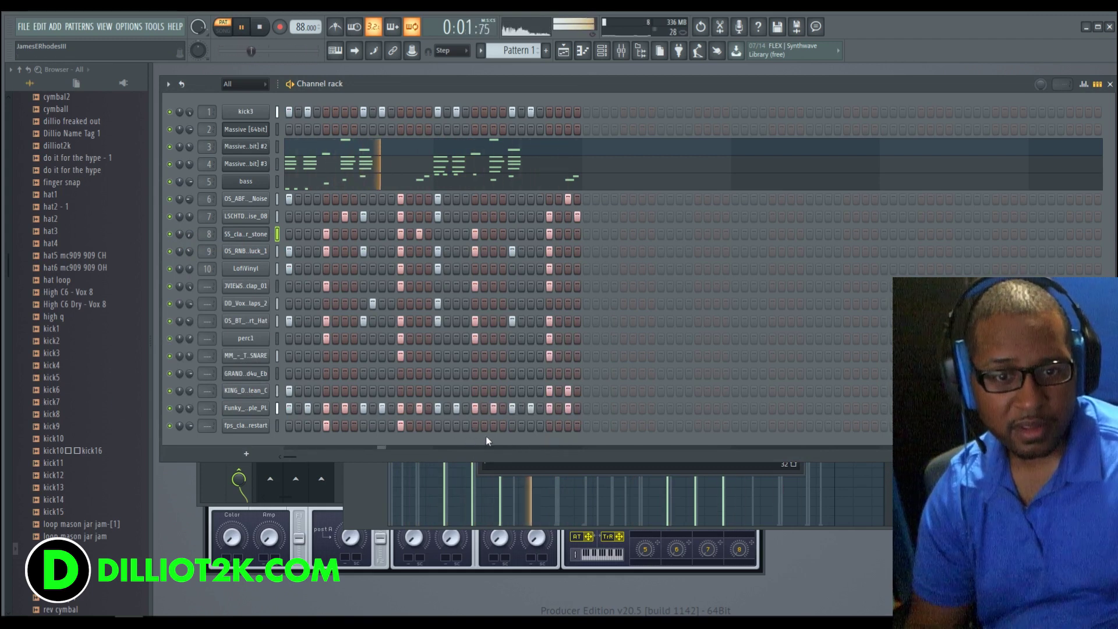
Add fps clap hits on steps 21 and 29, mute both lower Massive channels and the bass, and restart playback
left_click(539, 425)
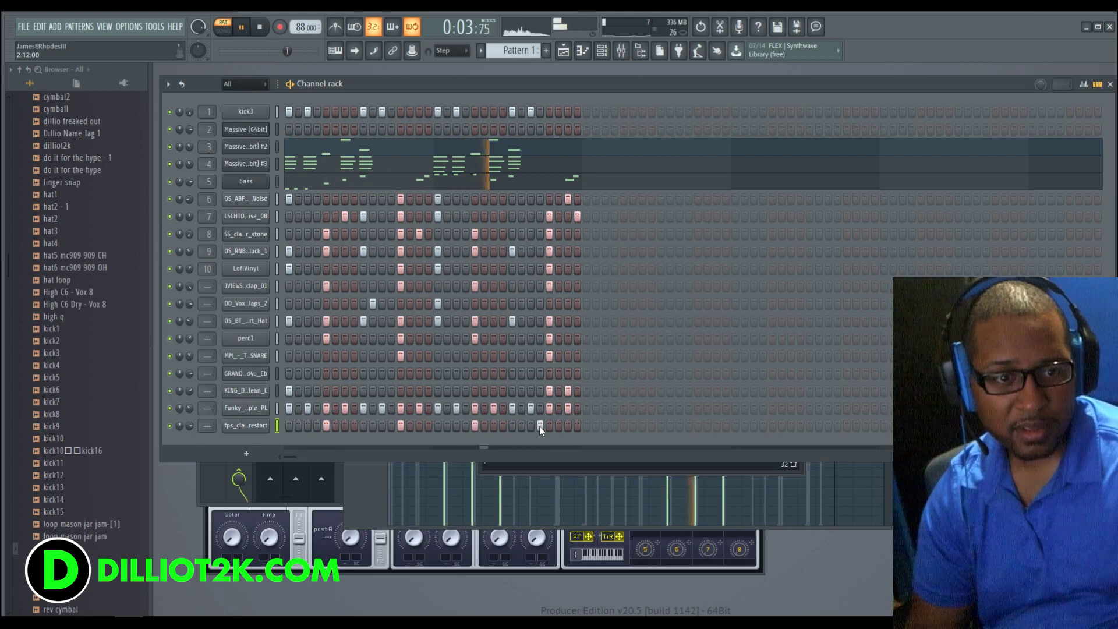
left_click(541, 425)
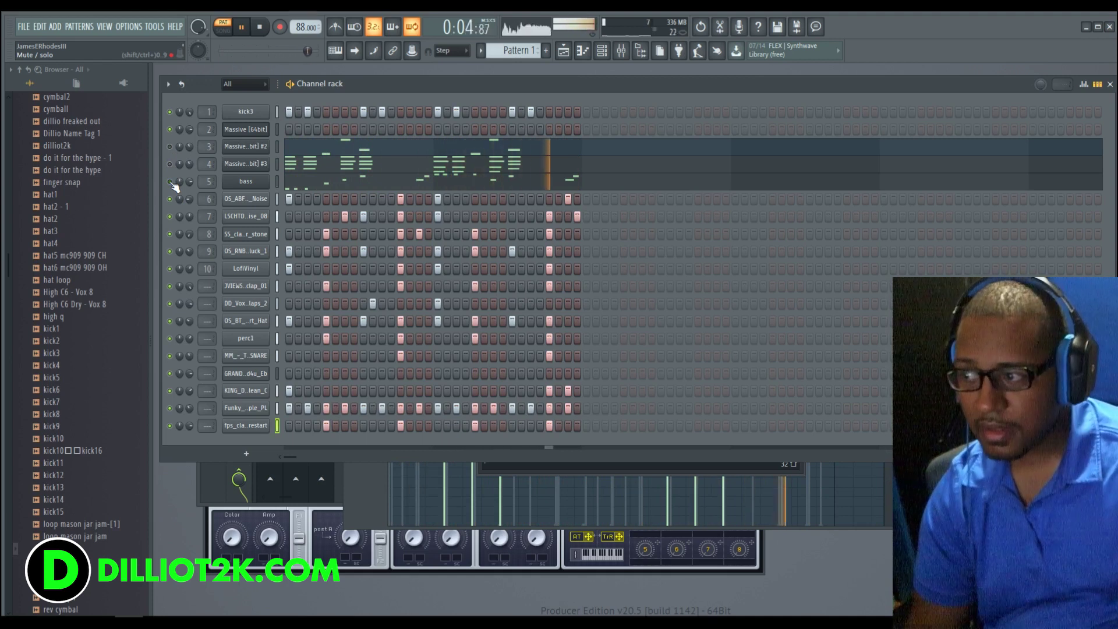
key("space")
key("space")
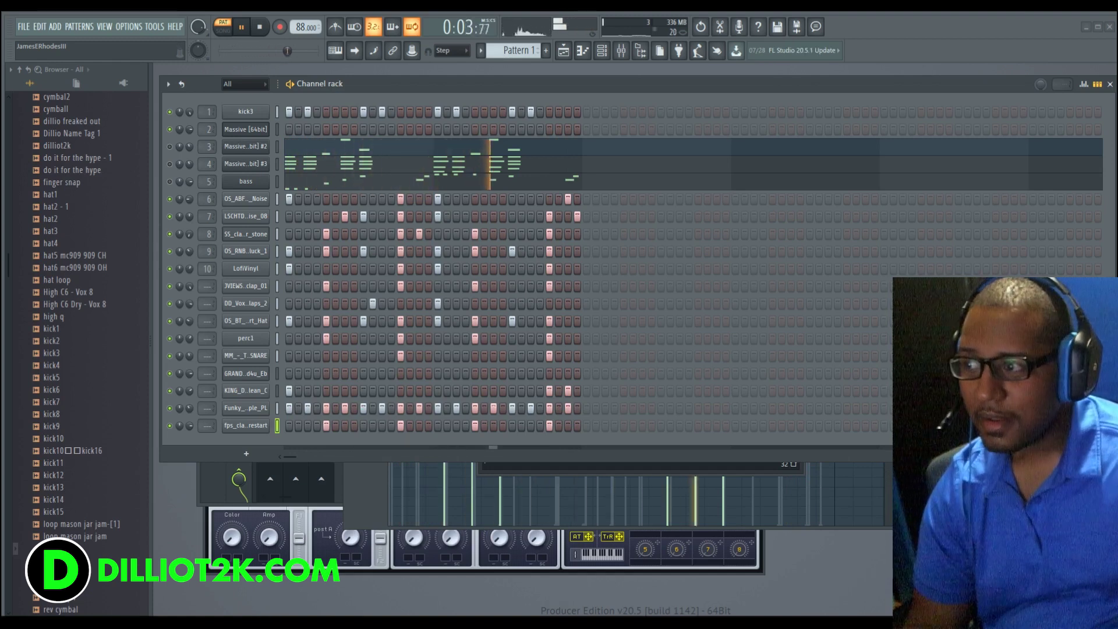
Add the ETFW_clap_lofi sample as a new channel with hits on steps 5, 13, 21 and 29
left_click_drag(246, 411, 241, 444)
left_click(400, 442)
left_click(476, 443)
left_click(549, 443)
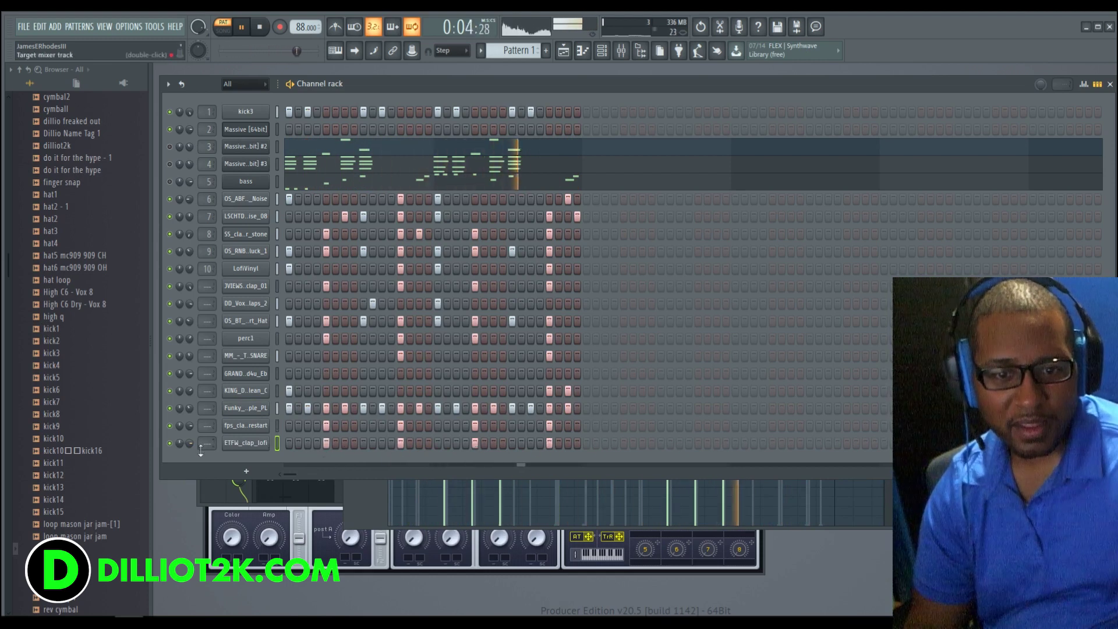
Add Shift to the ETFW_clap_lofi hits, moving those on steps 13 and 29 to steps 12 and 28 with a much larger Shift
left_click(1083, 84)
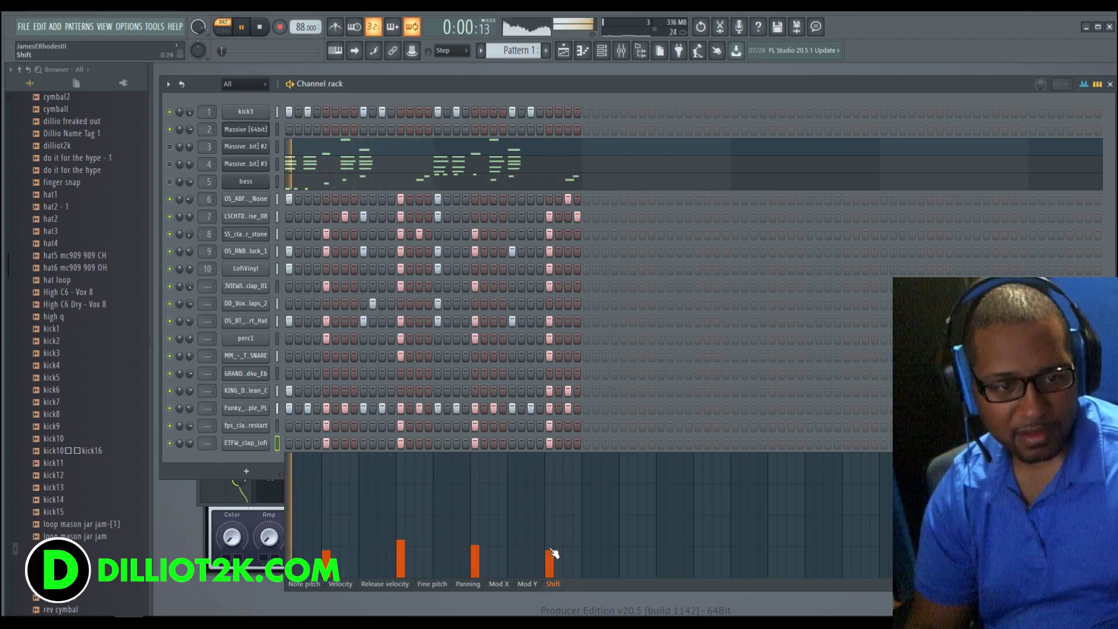
key("space")
left_click(391, 444)
left_click(398, 445)
left_click(396, 471)
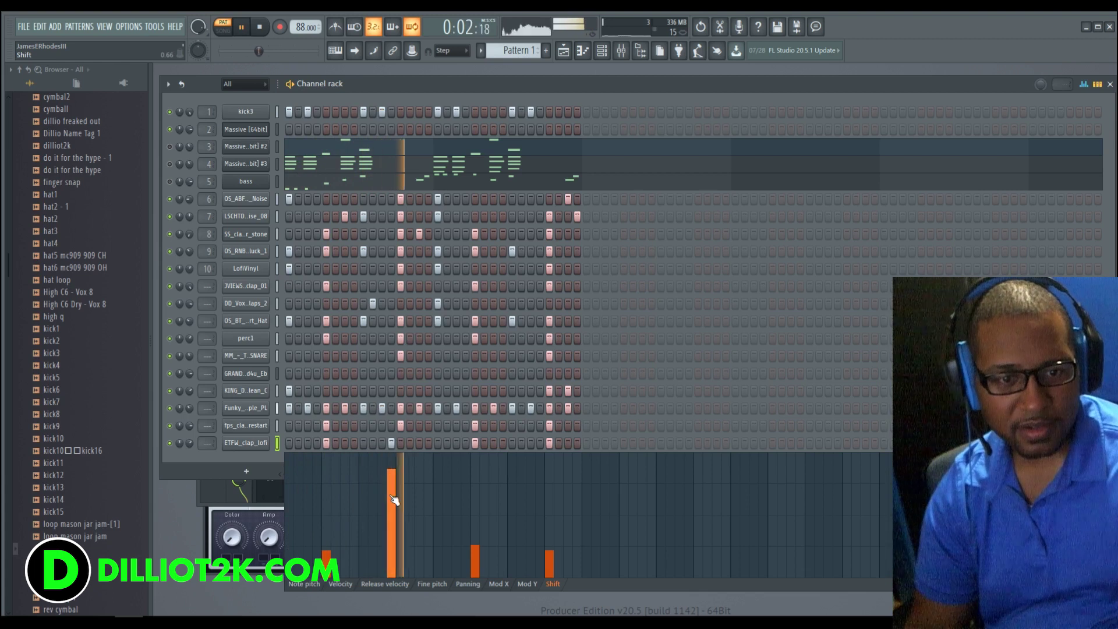
left_click(394, 480)
left_click(541, 444)
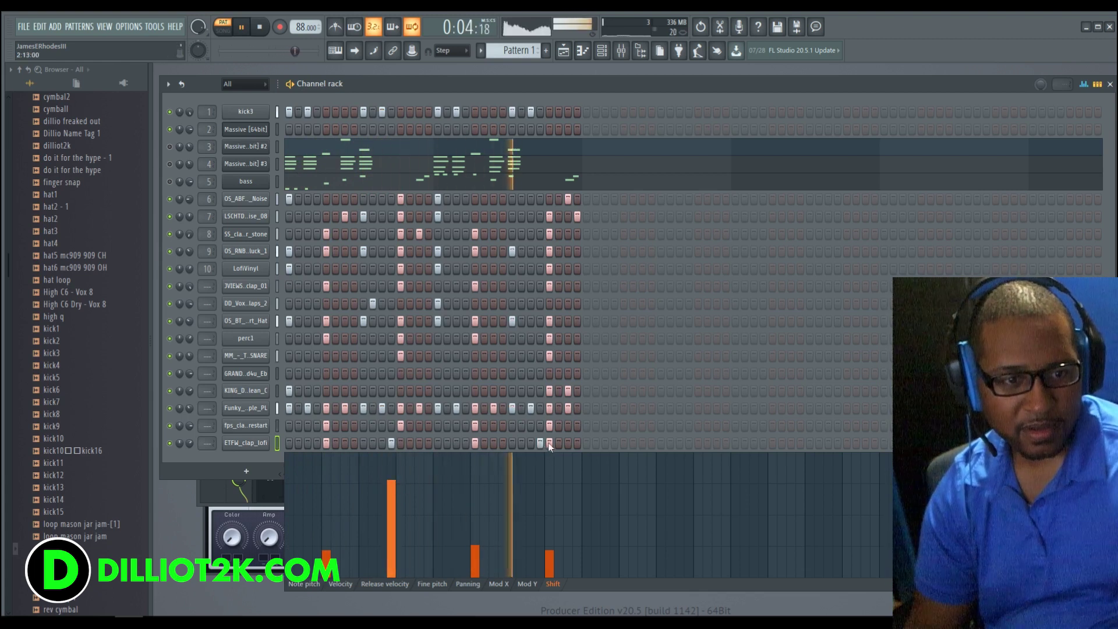
right_click(550, 442)
left_click_drag(542, 474, 541, 483)
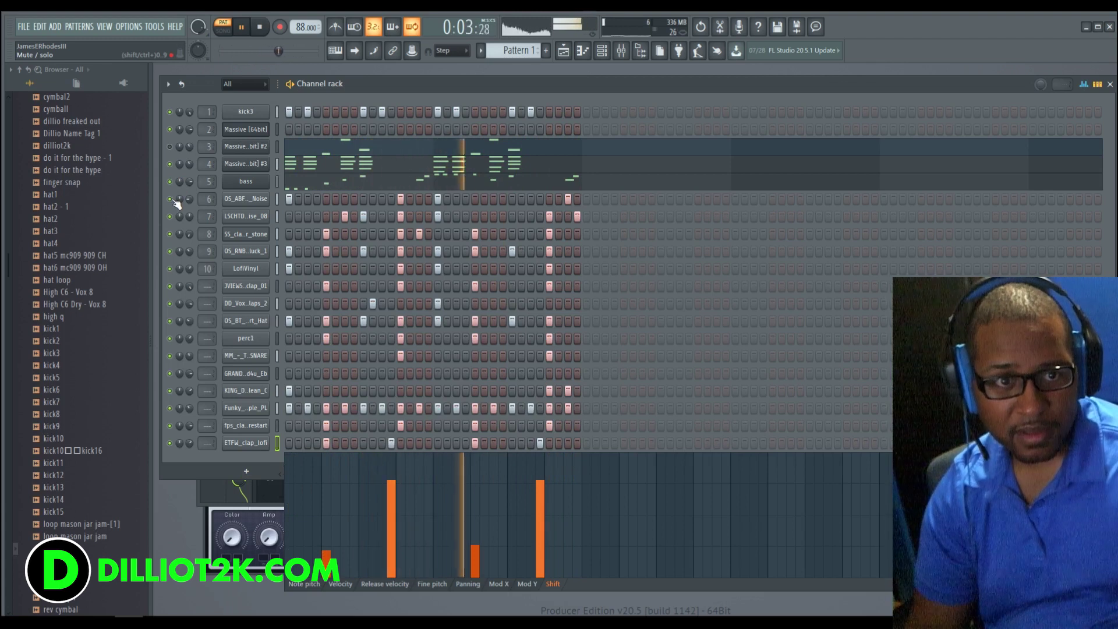
Audition the Massive and bass channels with the drums, leave Massive #2, Massive #3 and bass muted, and close the graph editor
left_click(169, 147)
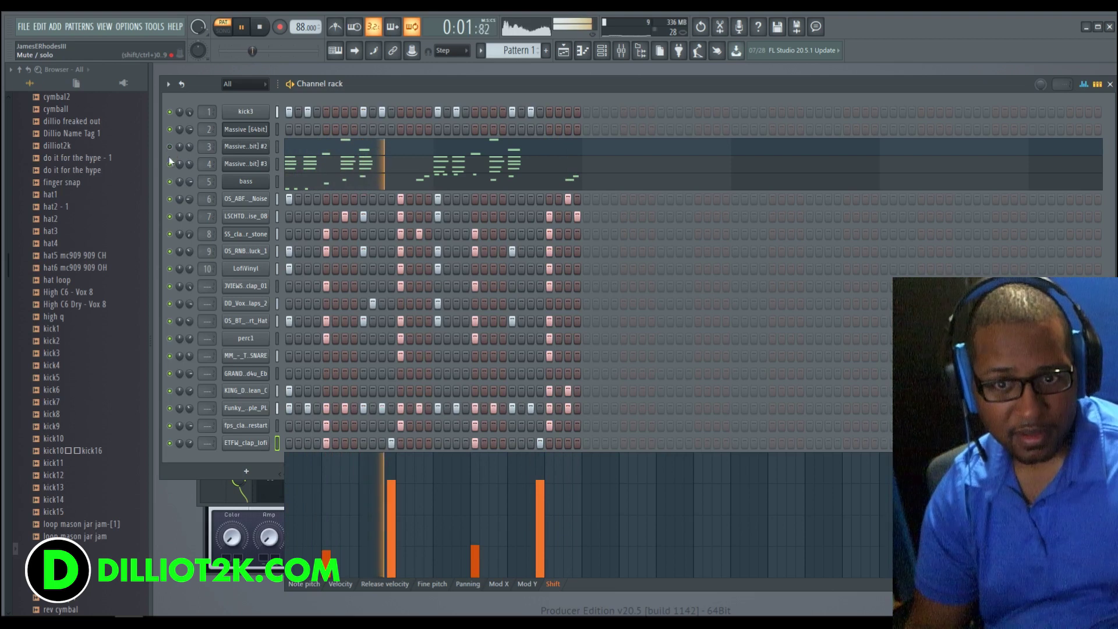
left_click(170, 181)
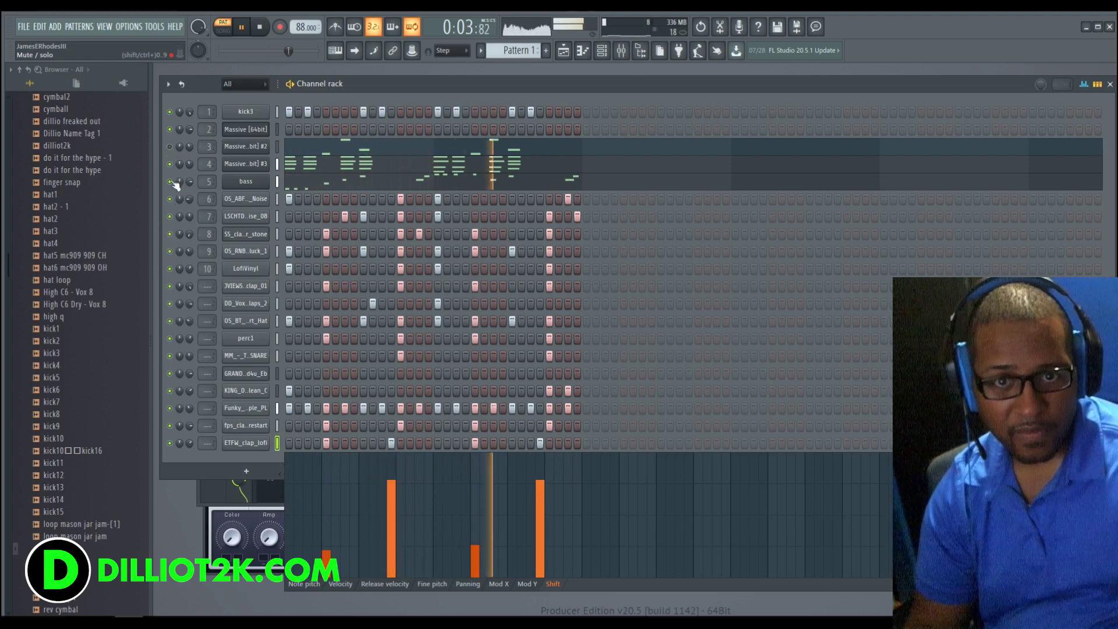
left_click(171, 164)
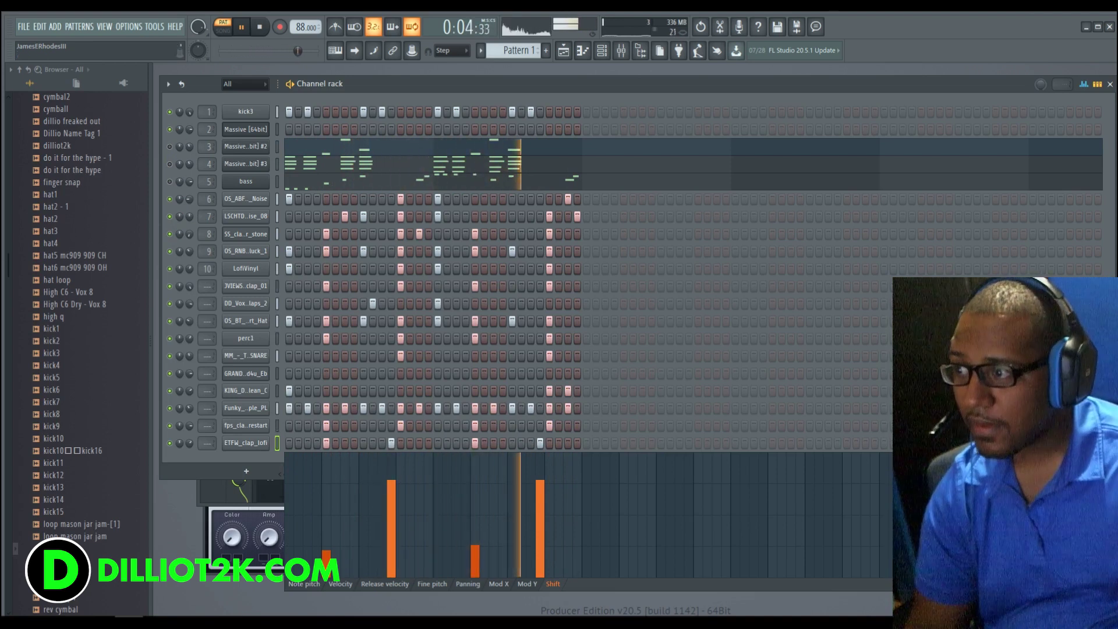
key("g")
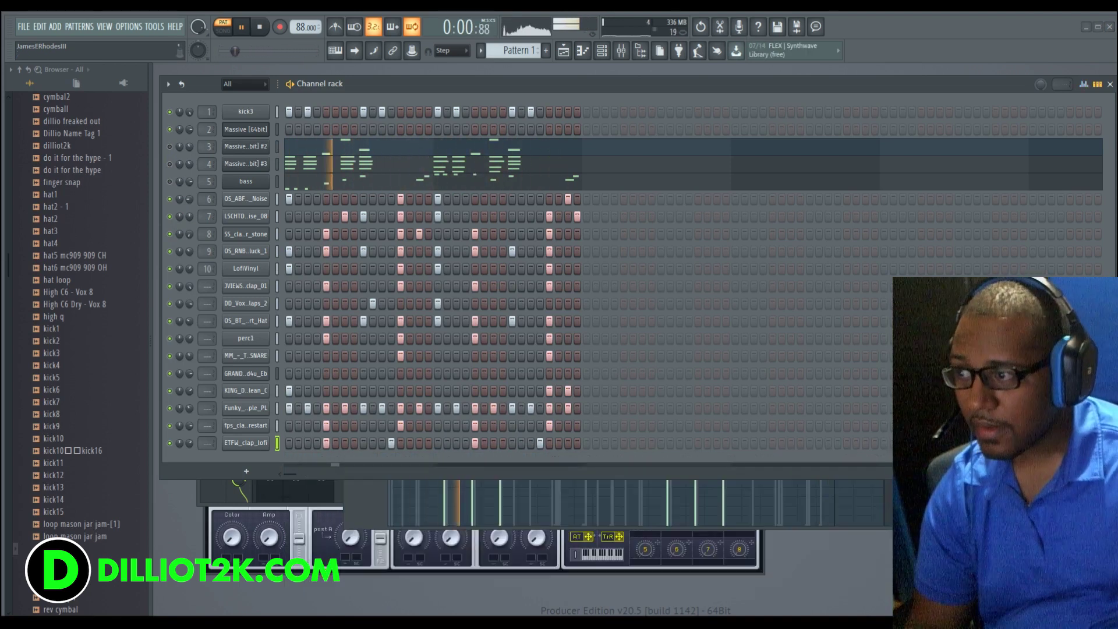
Add BOB_SINCLAR_vocal_loop_funky_lala_128 as a new channel, stop playback and stretch its time to a fixed bar length
left_click_drag(320, 454, 247, 457)
left_click(270, 27)
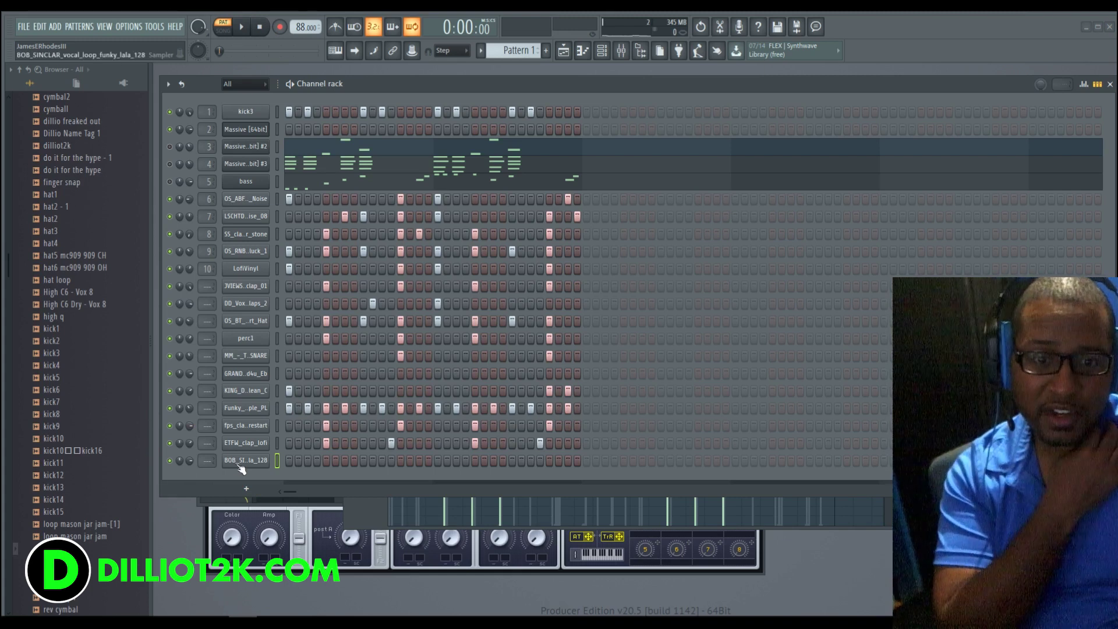
left_click(240, 464)
right_click(477, 280)
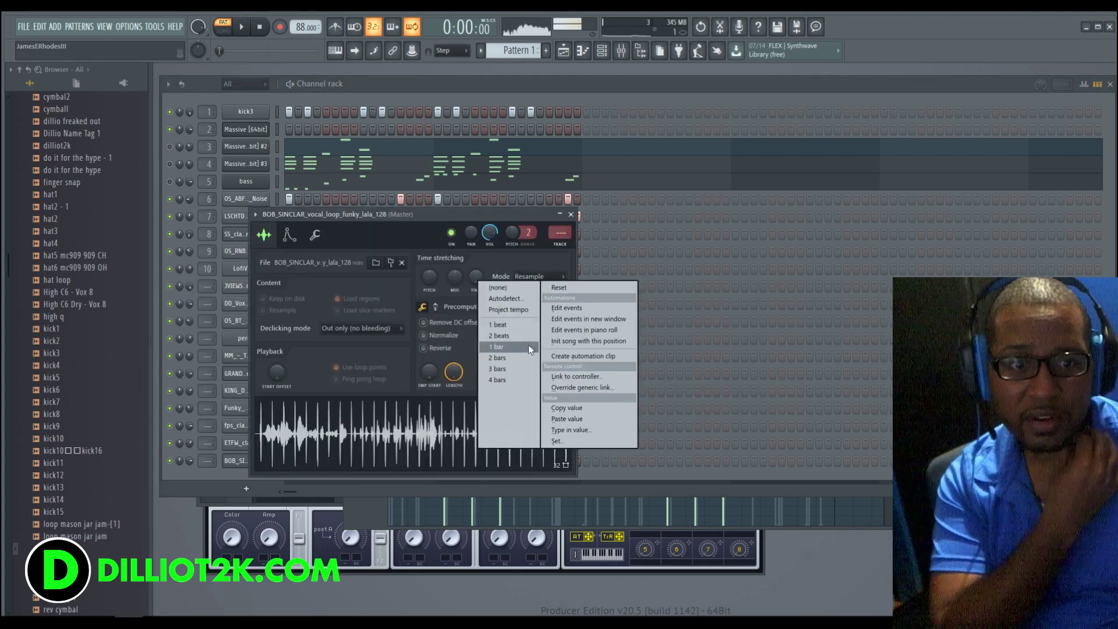
left_click(525, 350)
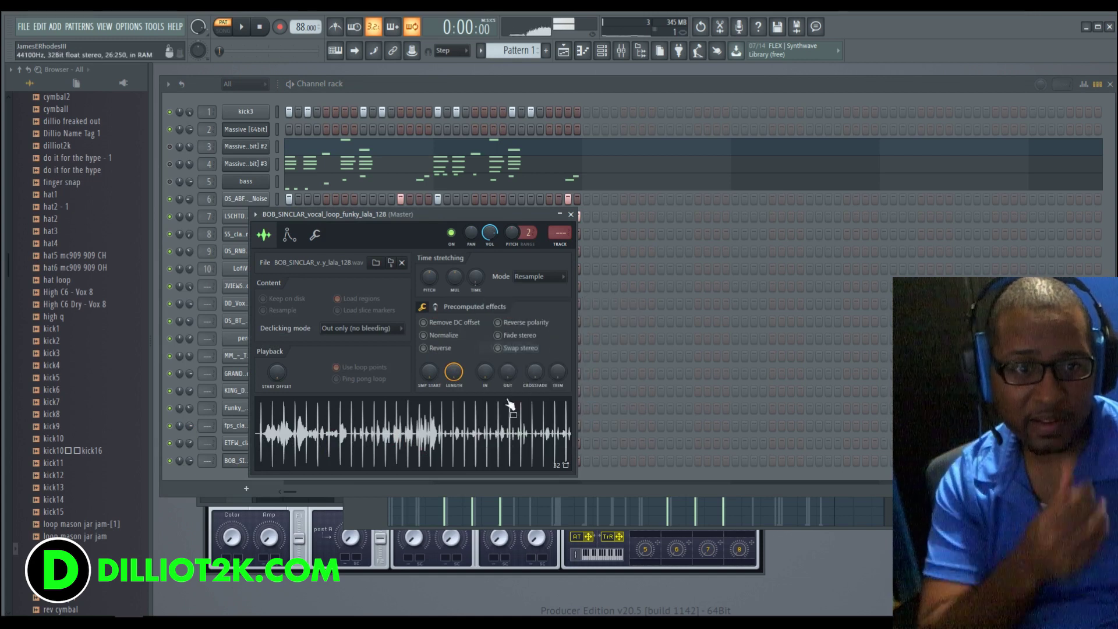
right_click(475, 280)
left_click(511, 371)
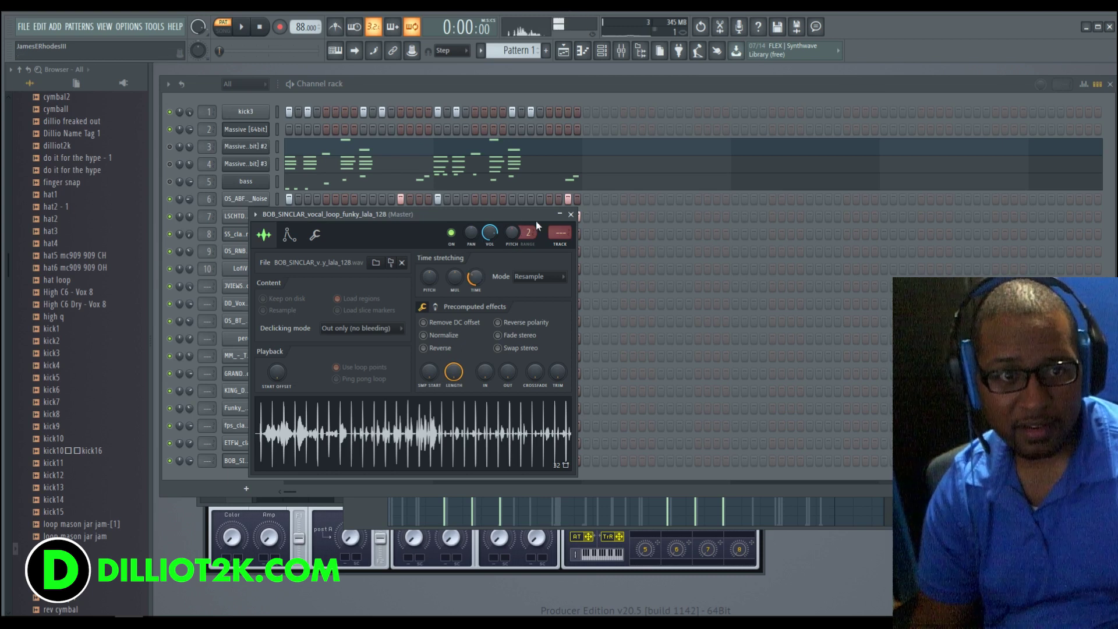
left_click(570, 214)
Make the vocal loop channel cut itself, trigger it on step 1 and play the pattern
right_click(265, 461)
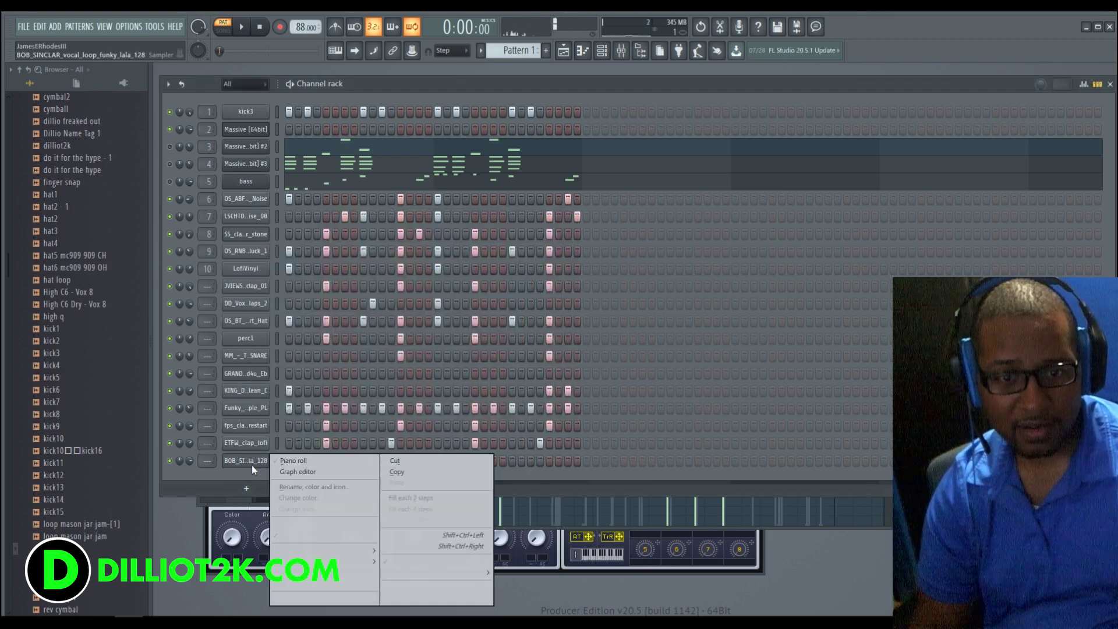
left_click(312, 537)
key("space")
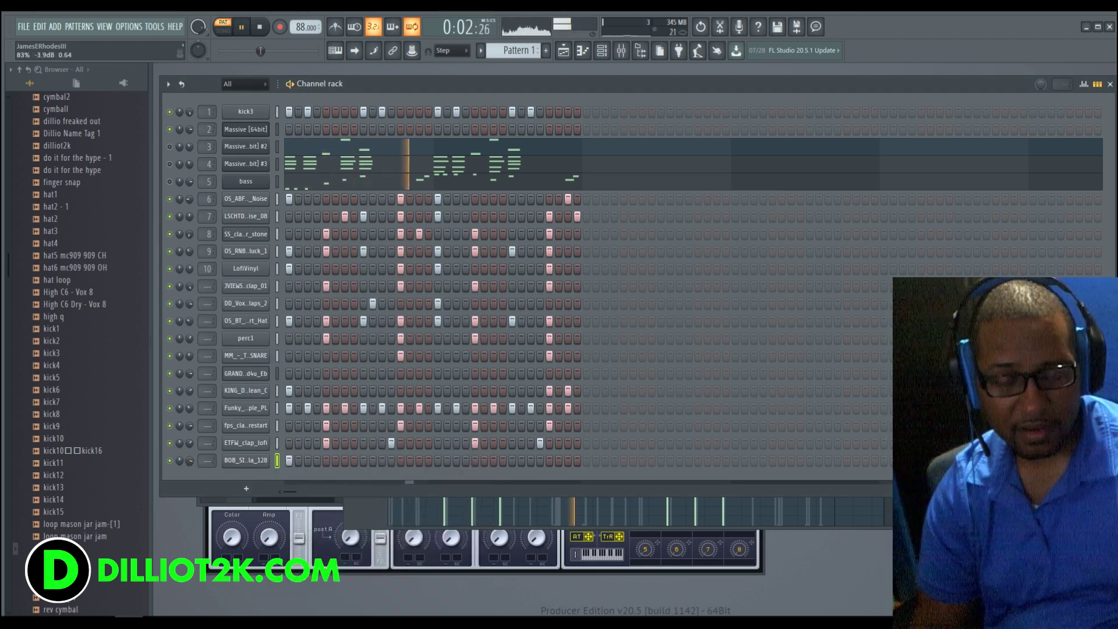
Adjust the vocal loop's time stretch to about 8:12:07 during playback and close its settings
left_click(246, 460)
right_click(475, 278)
key("Escape")
left_click_drag(475, 277, 475, 299)
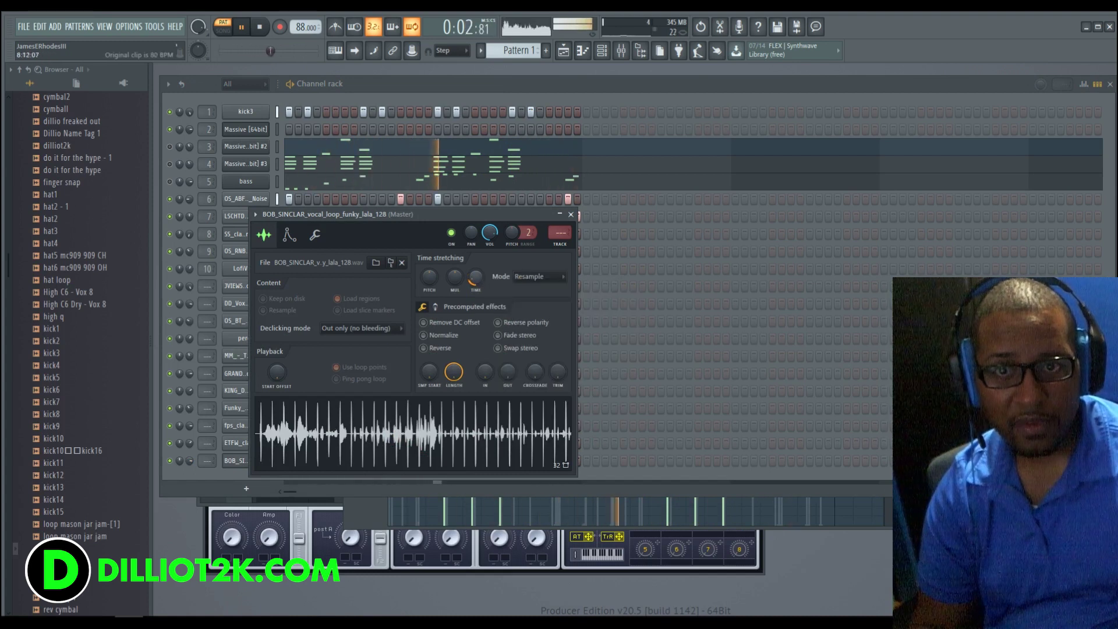
left_click(214, 477)
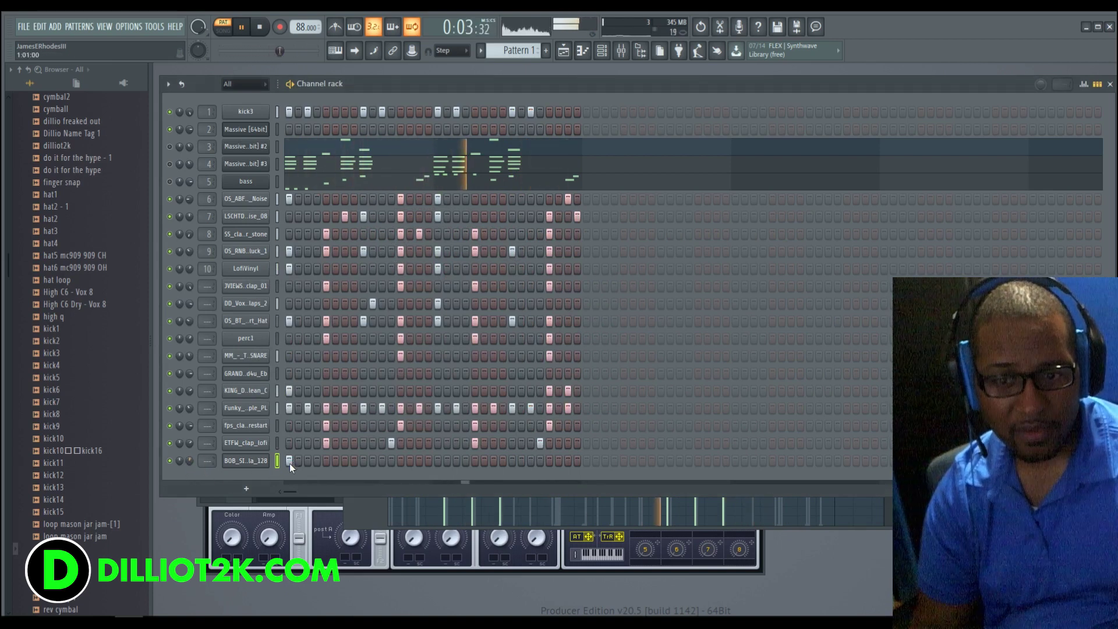
Solo the vocal loop, bring back the two noise channels and SS_clap_water_stone, and play them together
right_click(169, 461)
left_click(177, 467)
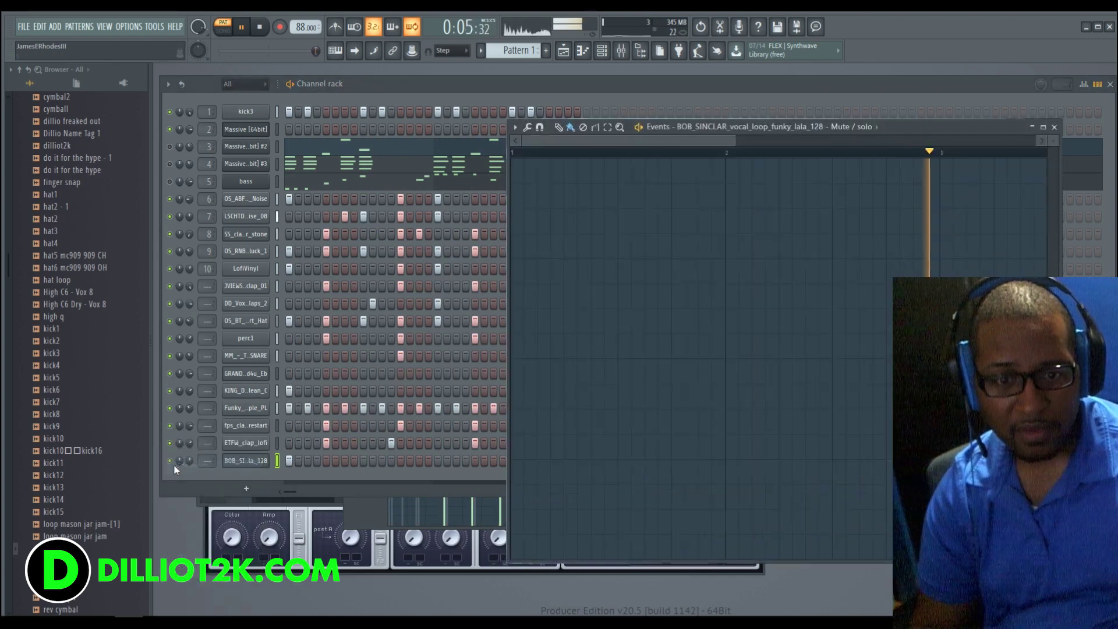
right_click(169, 462)
left_click(196, 434)
key("space")
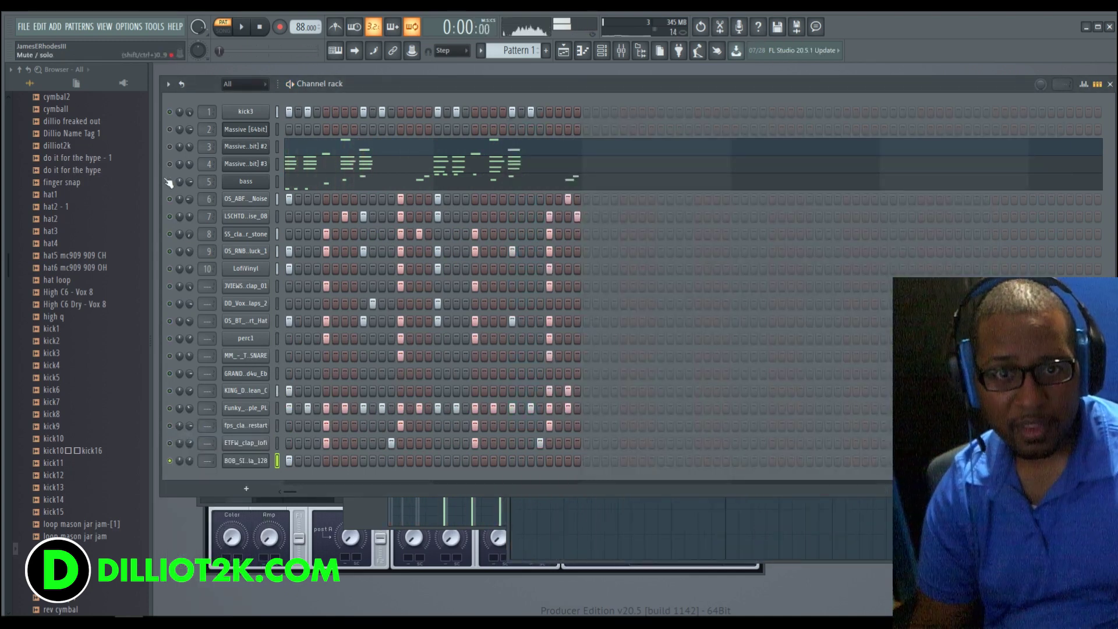
left_click(169, 234)
key("space")
key("space")
key("space")
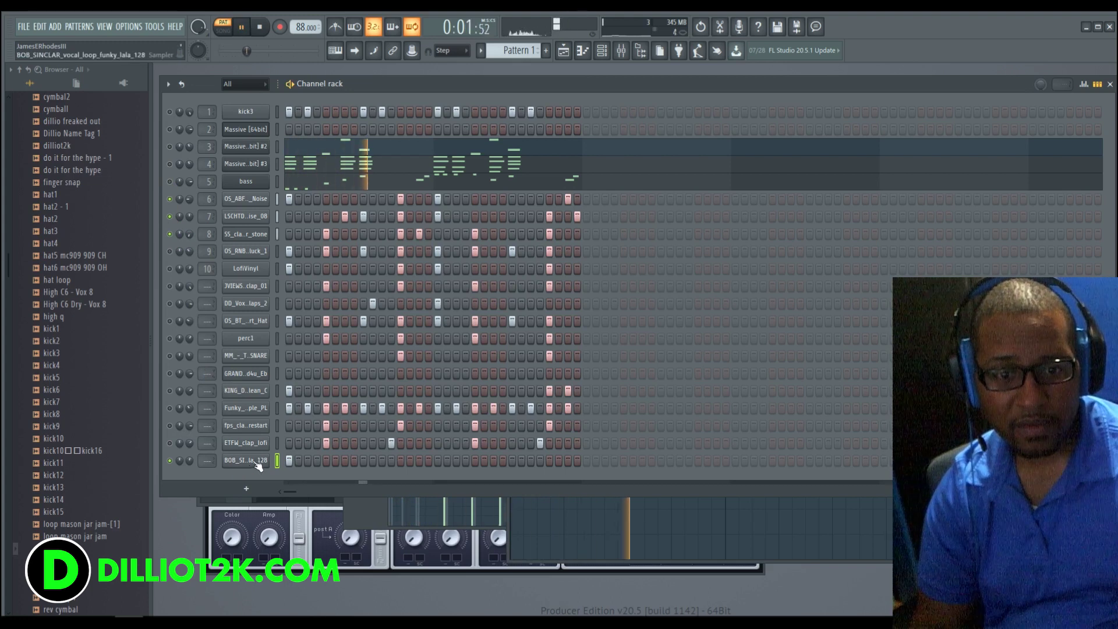
Set the vocal loop's time stretch to 16:00:00, play the pattern and close its settings
left_click(256, 461)
key("space")
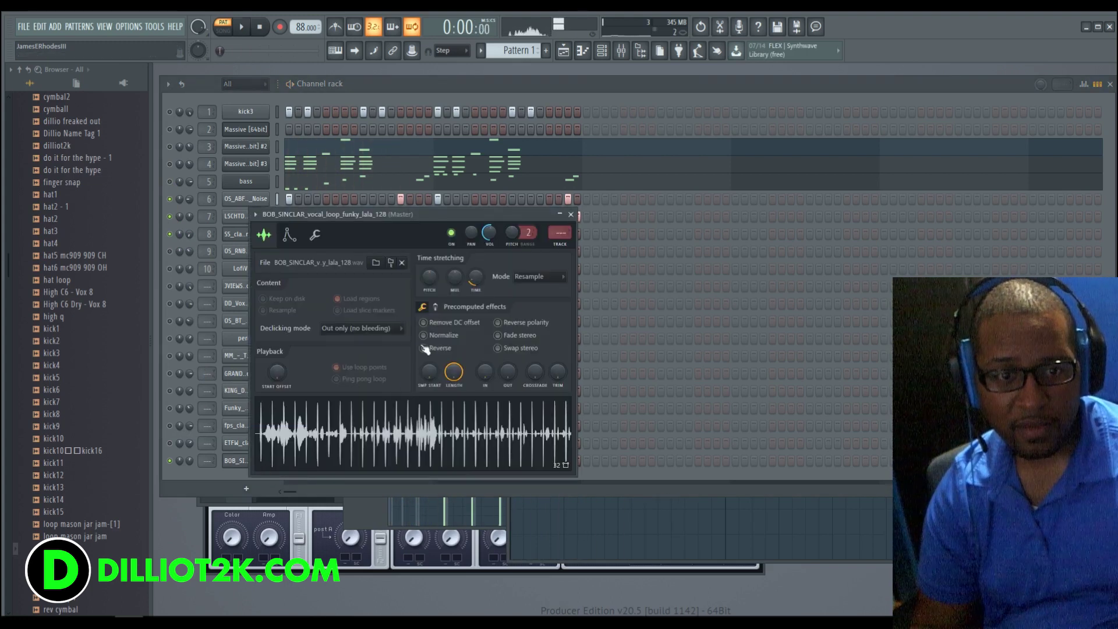
right_click(476, 277)
left_click(470, 276)
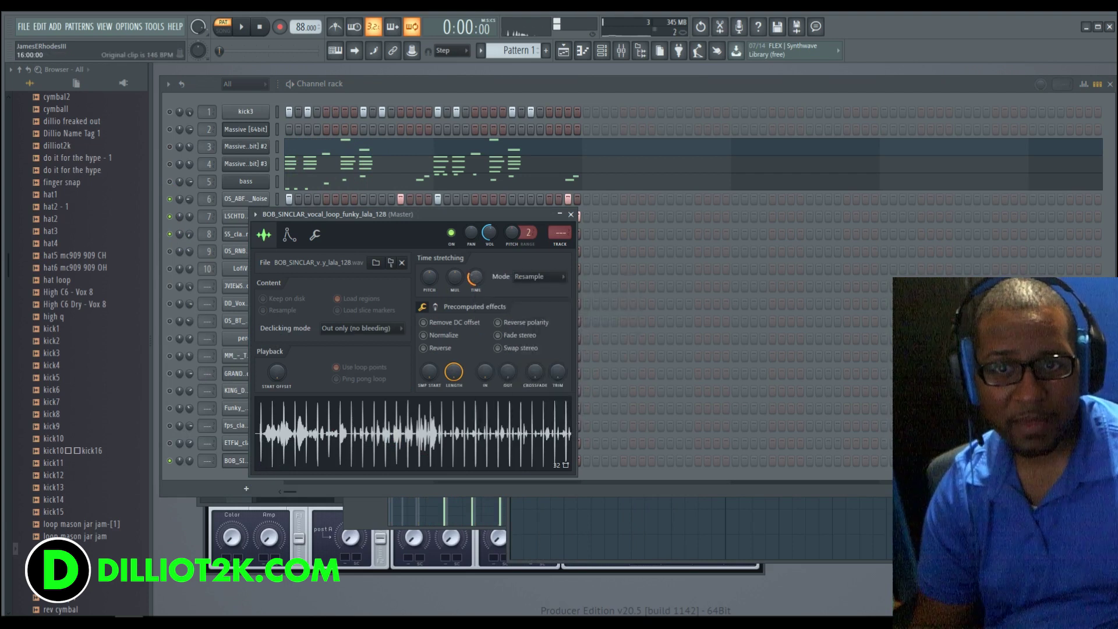
key("space")
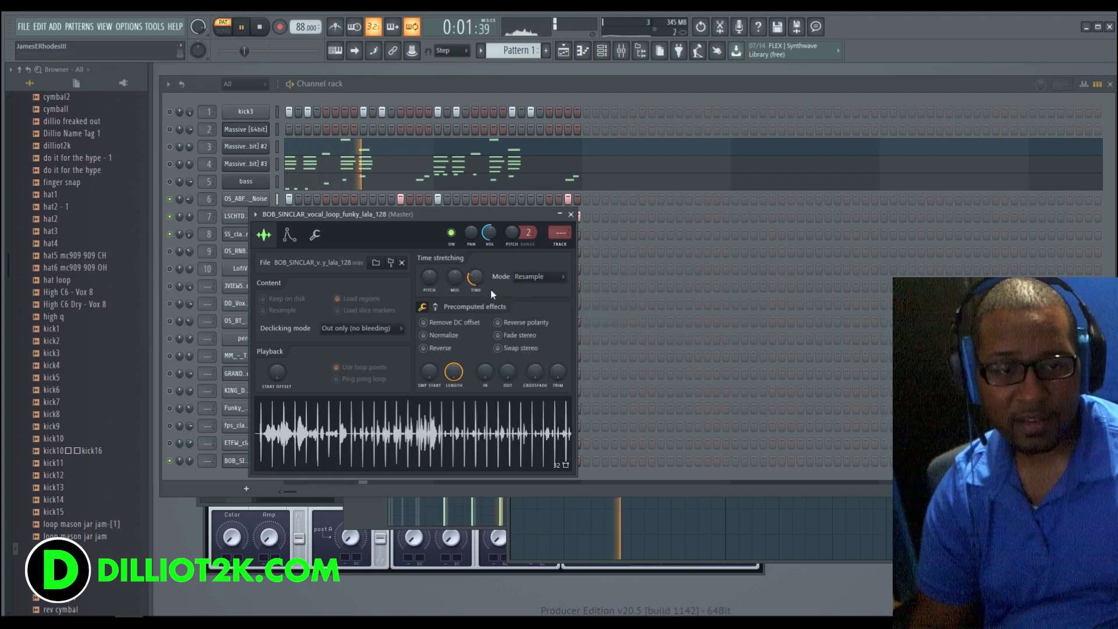
left_click(572, 217)
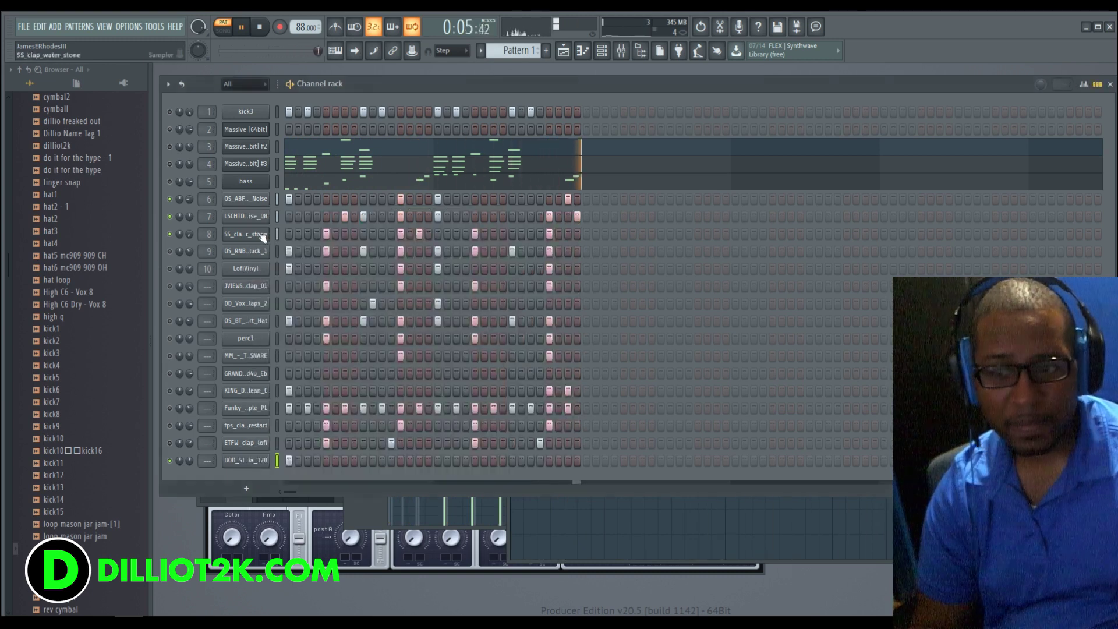
Stop playback, delete the BOB_SINCLAR vocal loop channel and play the remaining pattern
left_click(261, 29)
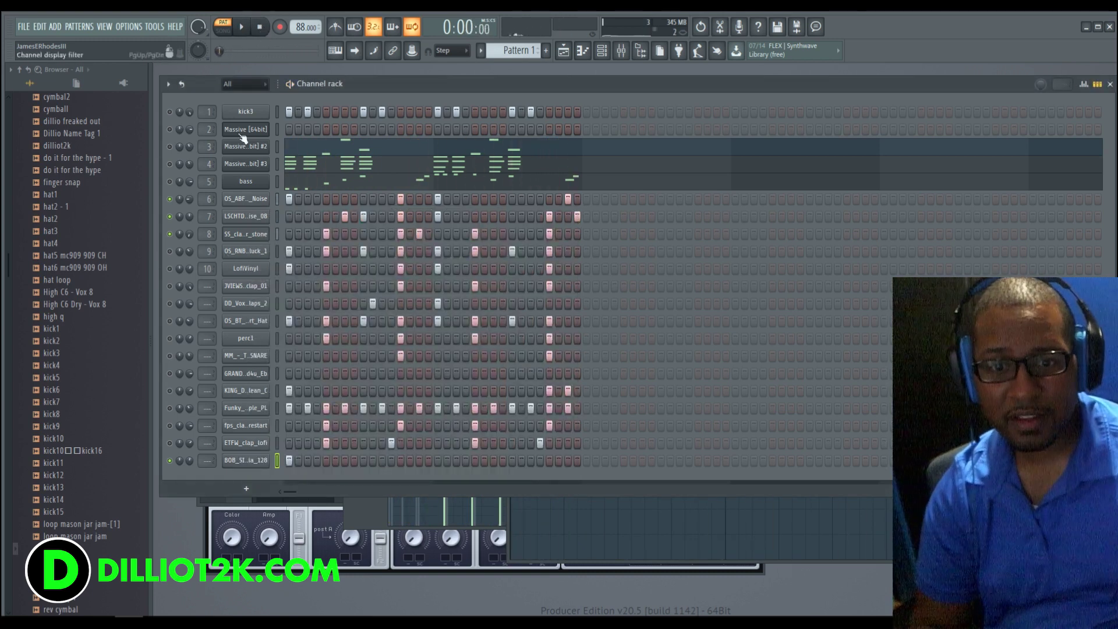
right_click(265, 461)
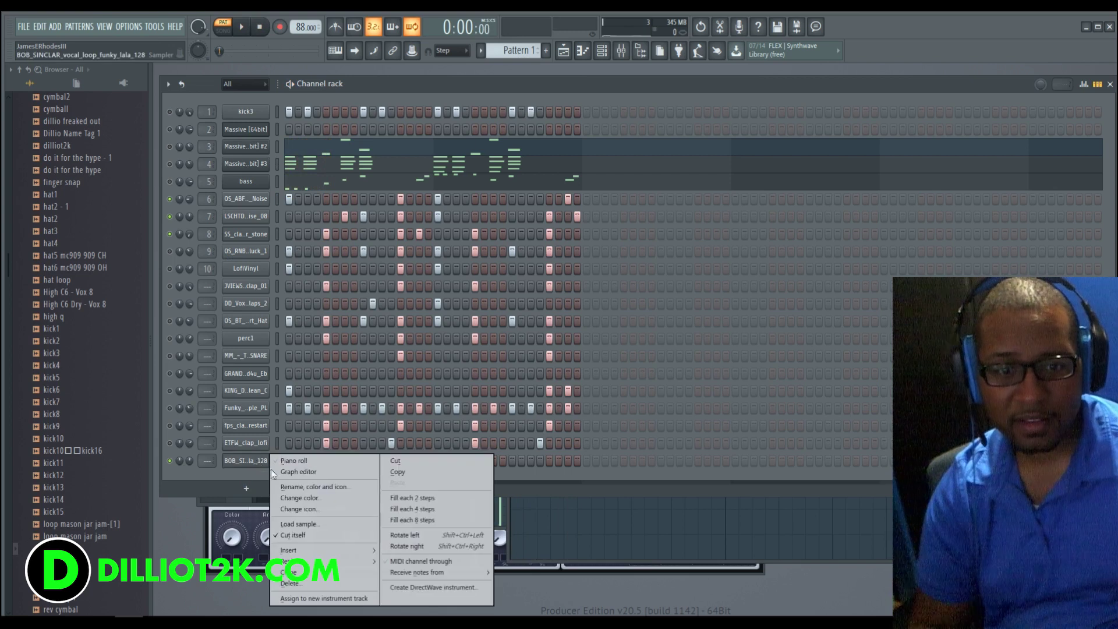
left_click(339, 582)
left_click(616, 356)
left_click(242, 27)
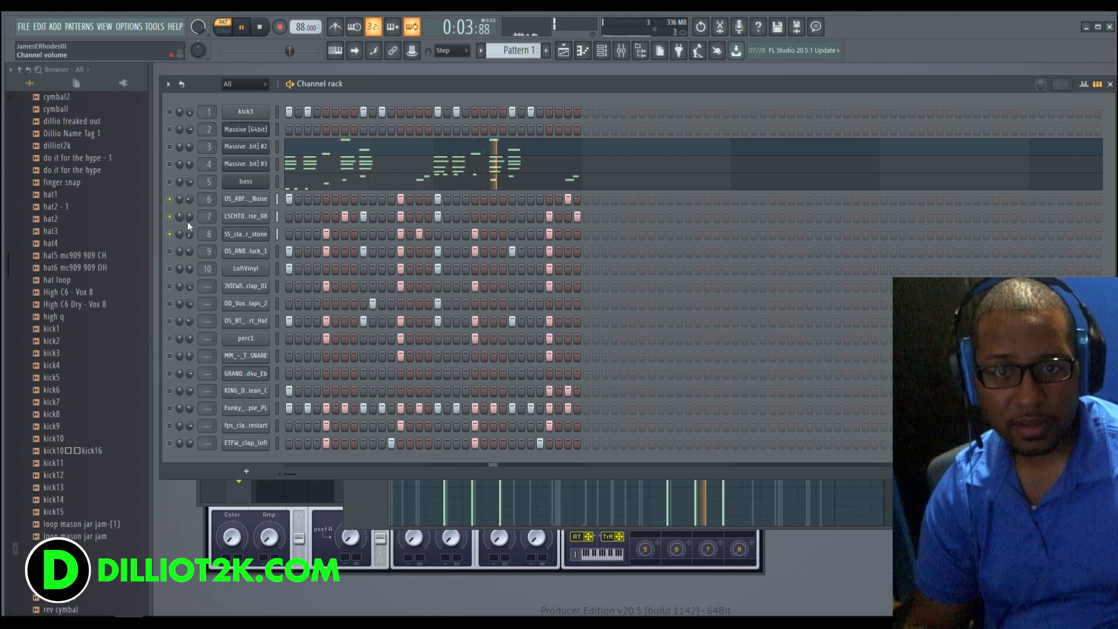
Bring back all the silenced channels during playback and mute the Massive #2 channel
right_click(169, 199)
left_click(169, 205)
right_click(171, 197)
left_click(182, 201)
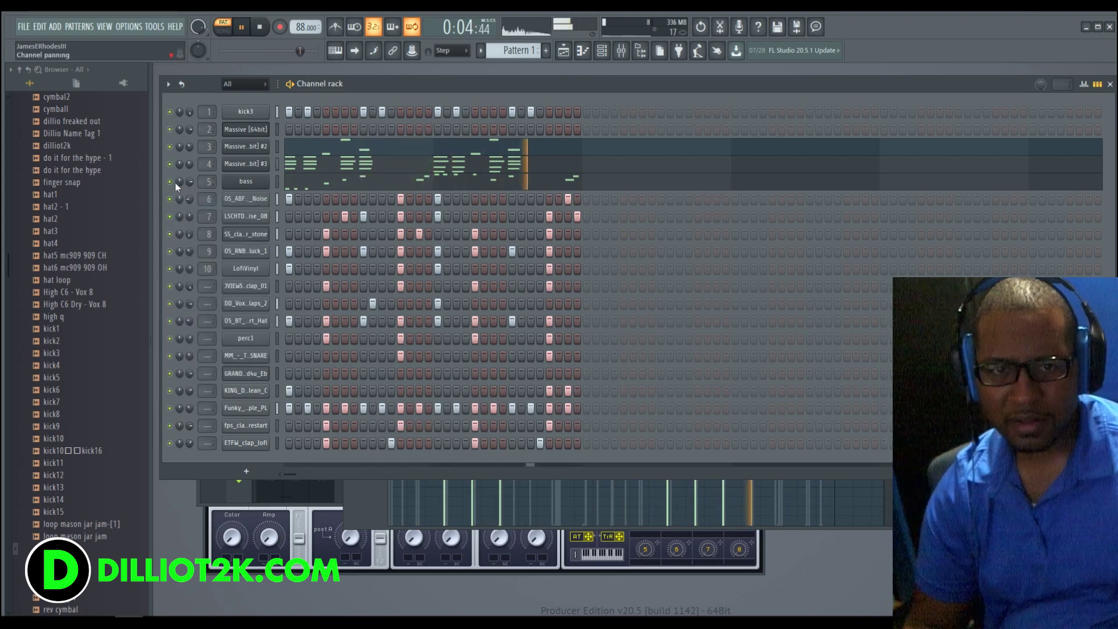
left_click(170, 147)
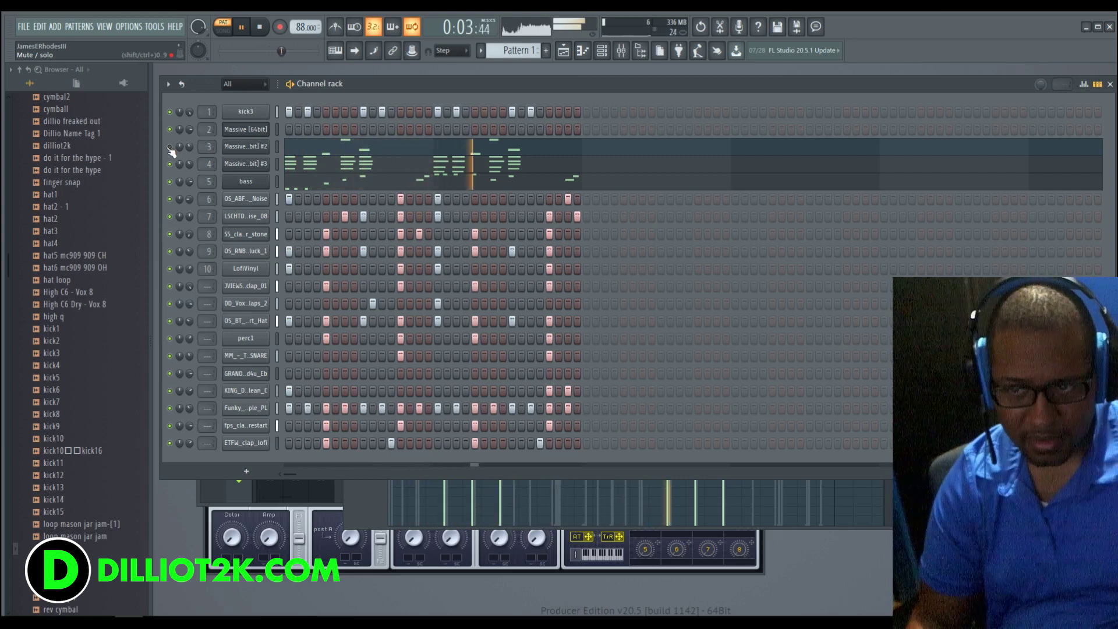
Stop playback, load the LED Gangsta lead preset from the Khemikals folder into the first Massive channel and close its windows
key("space")
right_click(255, 124)
left_click(290, 132)
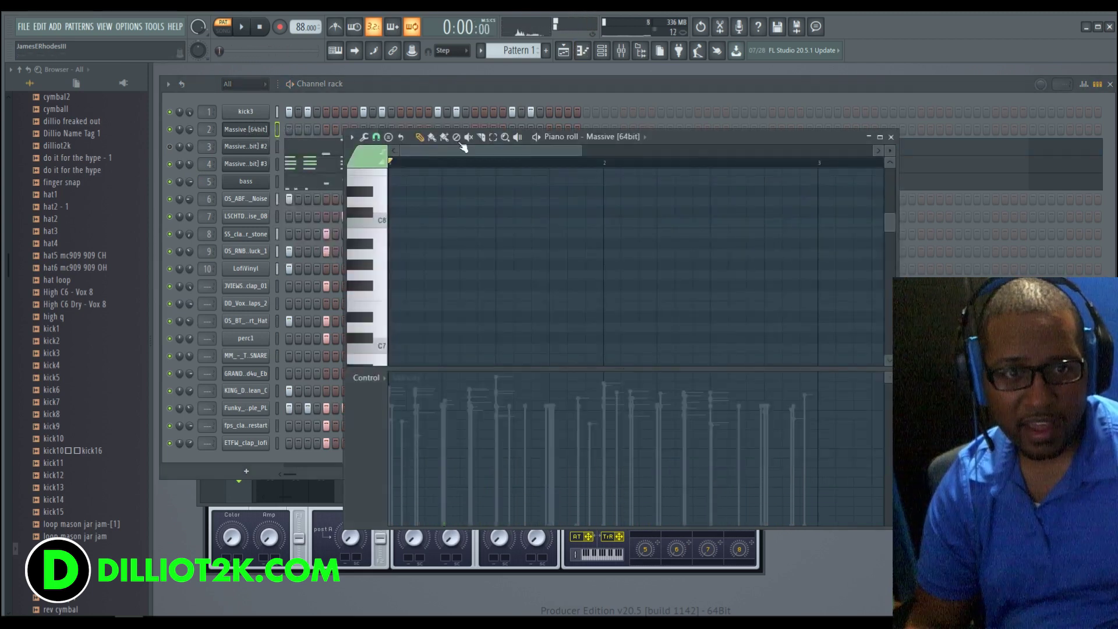
left_click(248, 134)
left_click(248, 133)
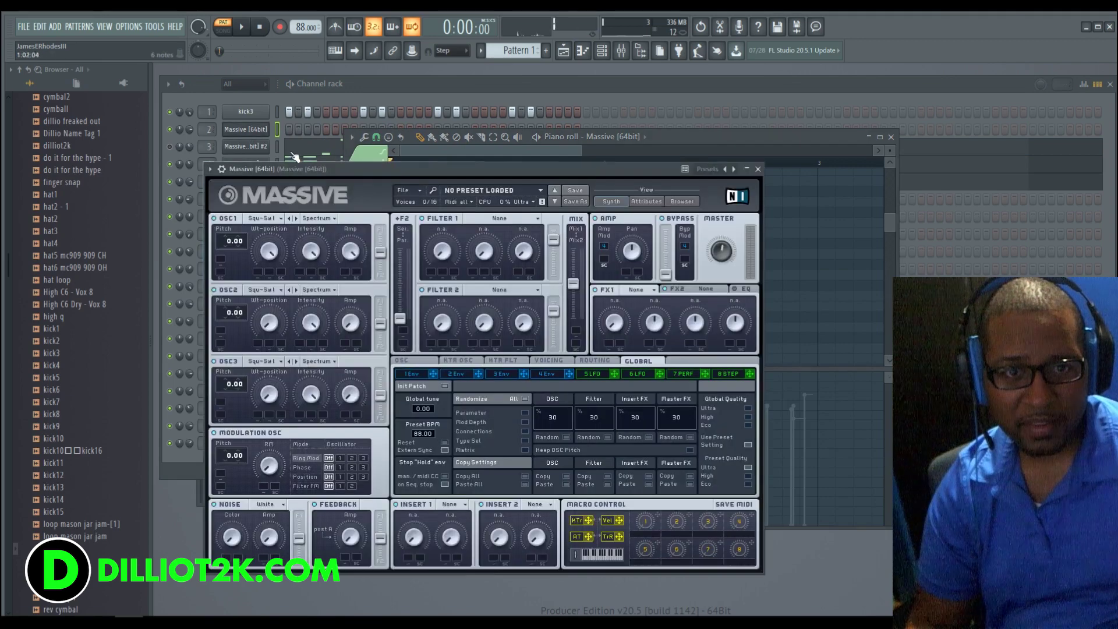
left_click(407, 185)
left_click(418, 197)
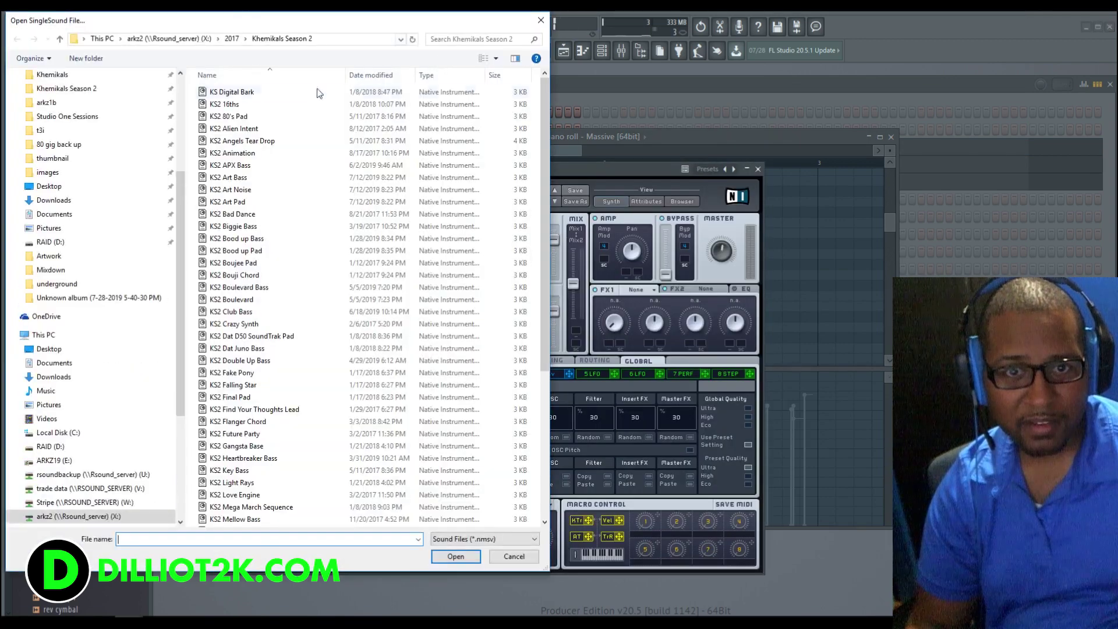
left_click(52, 75)
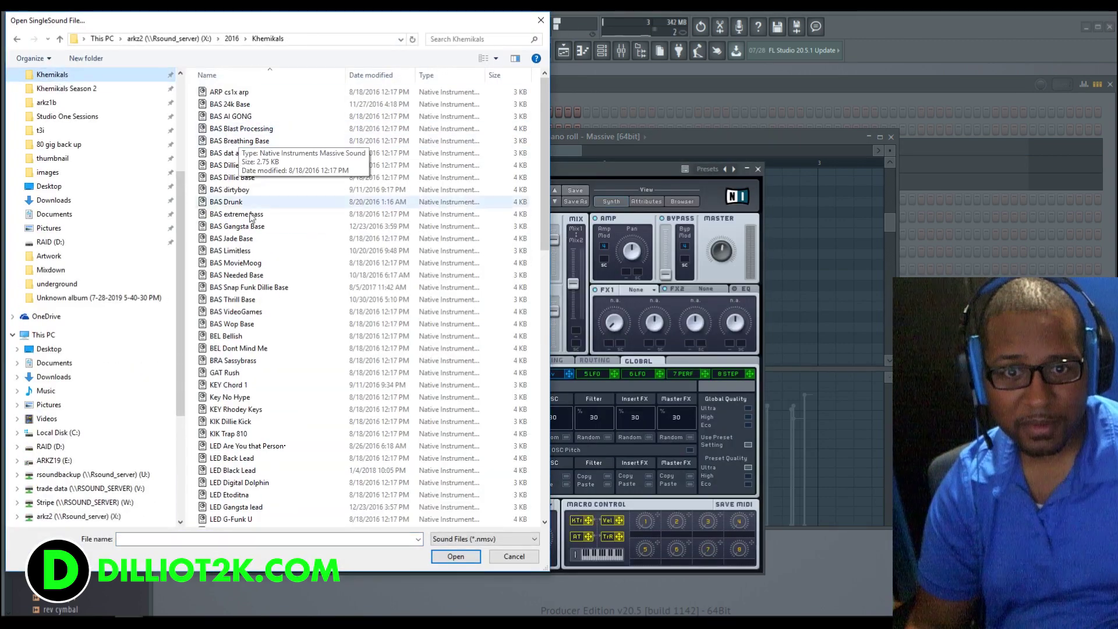
scroll(260, 257, "down", 5)
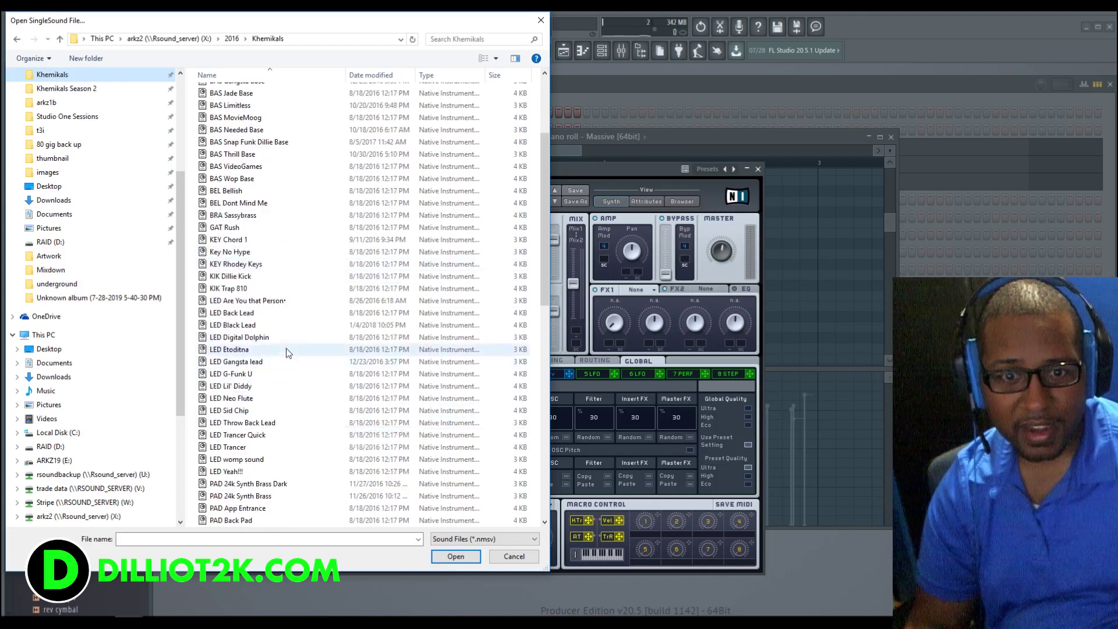
double_click(258, 361)
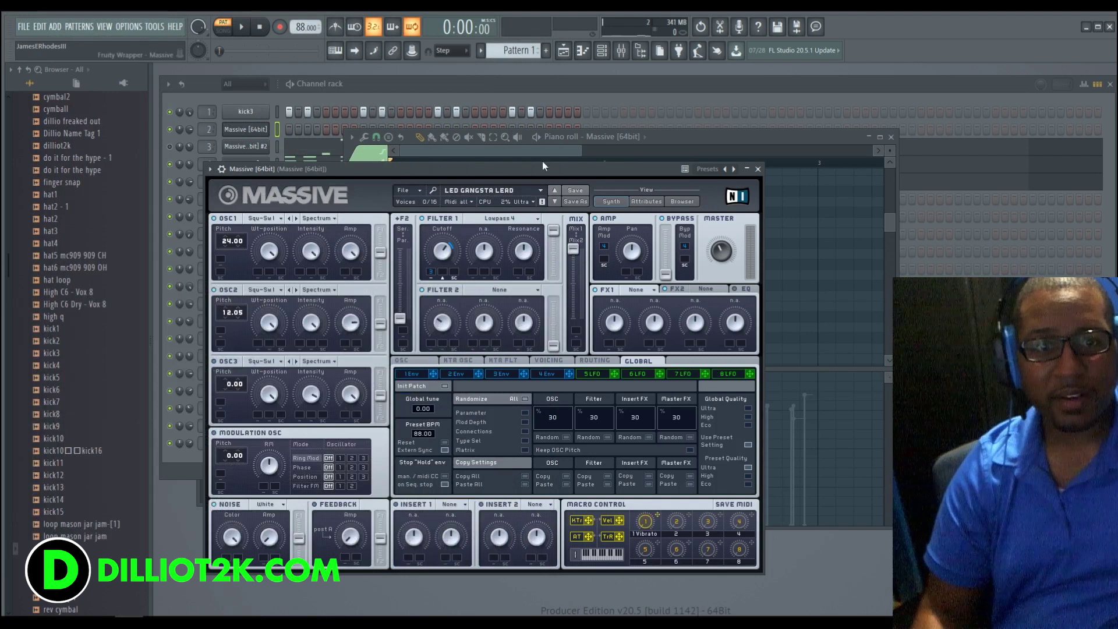
left_click(759, 169)
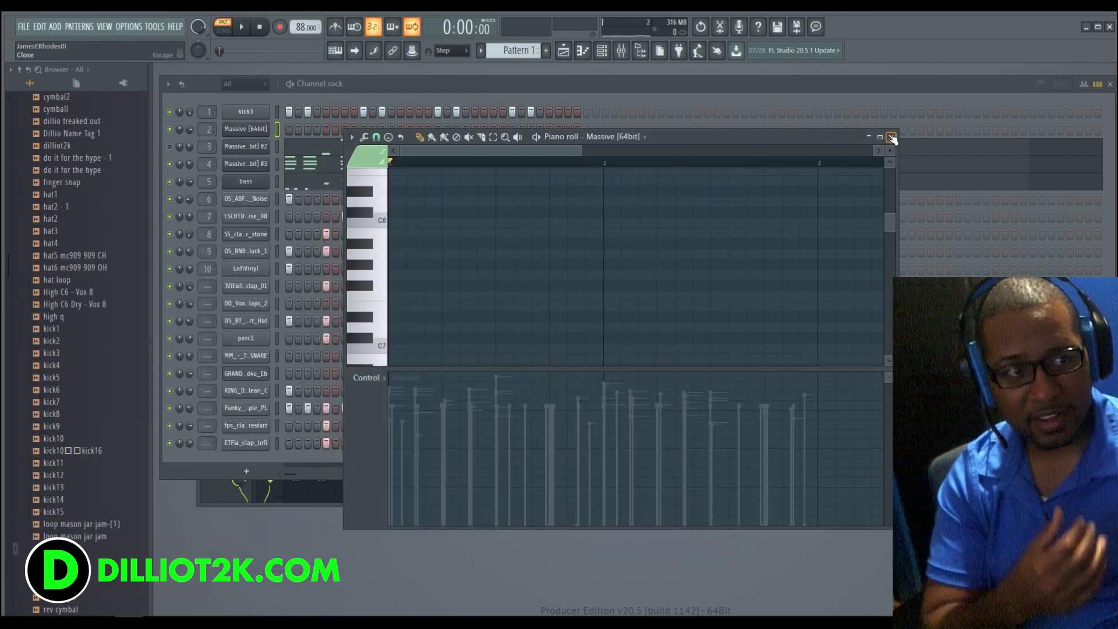
left_click(891, 138)
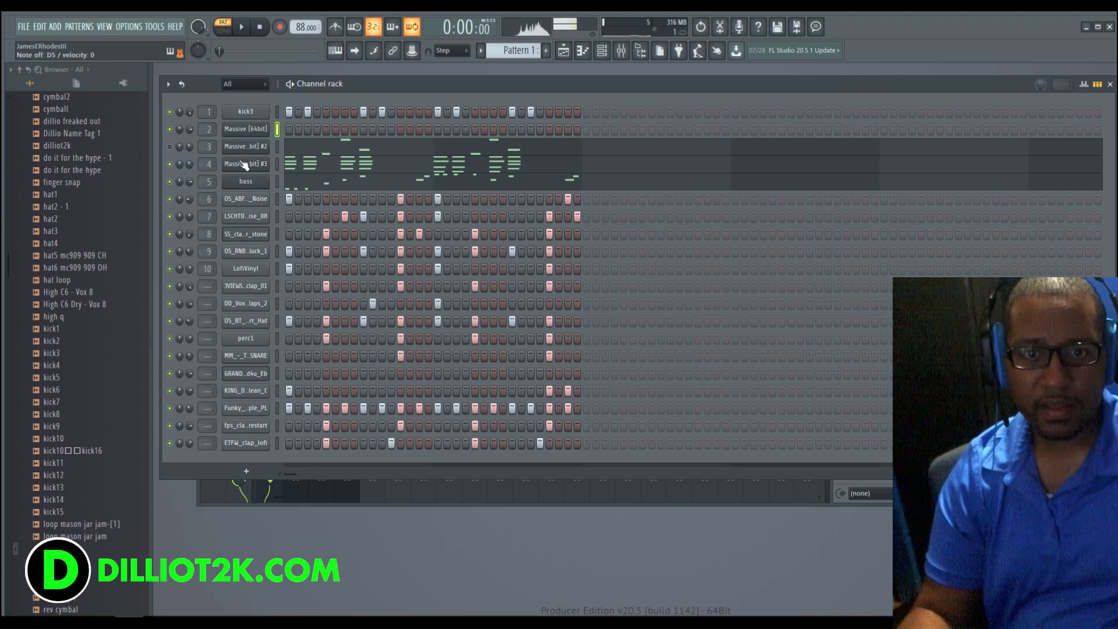
Set the first Massive's voicing to Monophon with the Legato Triller trigger and record a melody on that channel
left_click(244, 130)
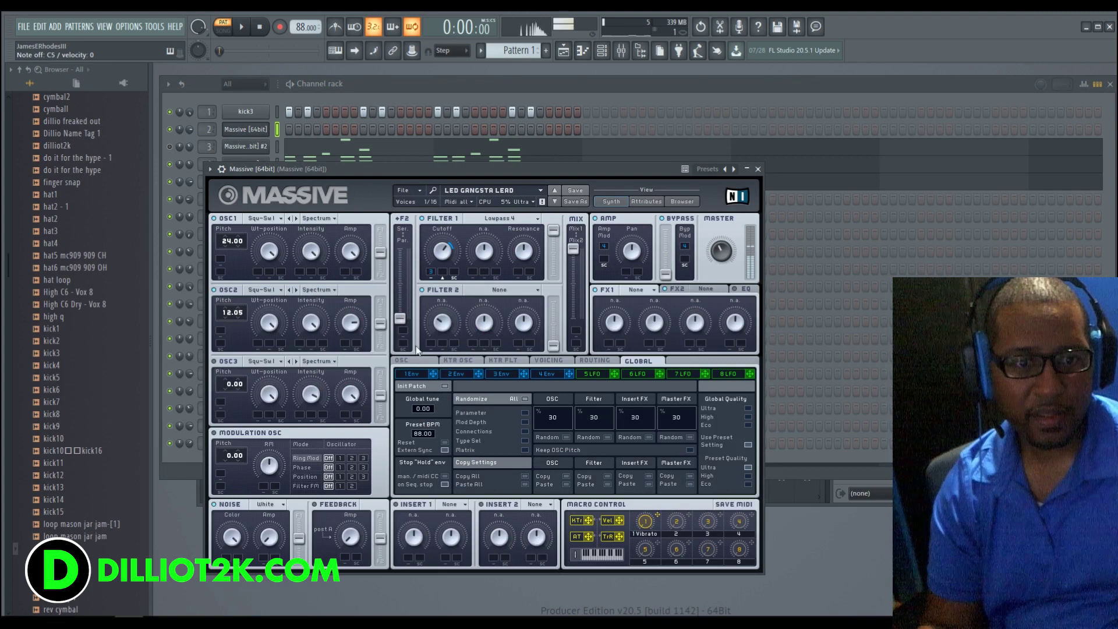
left_click(419, 361)
left_click(547, 360)
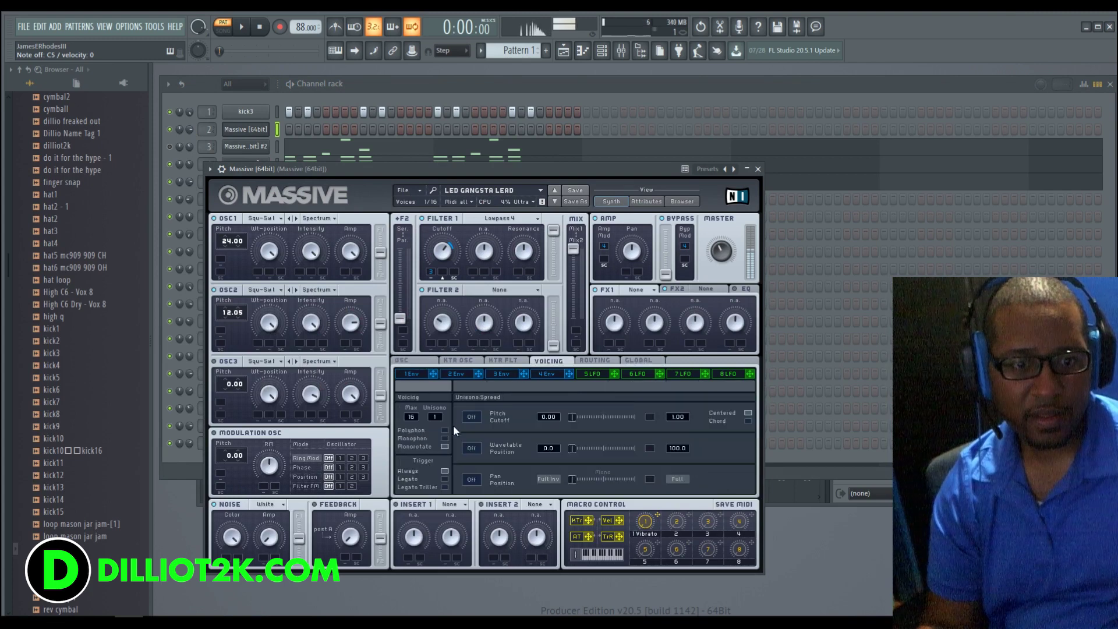
left_click(445, 487)
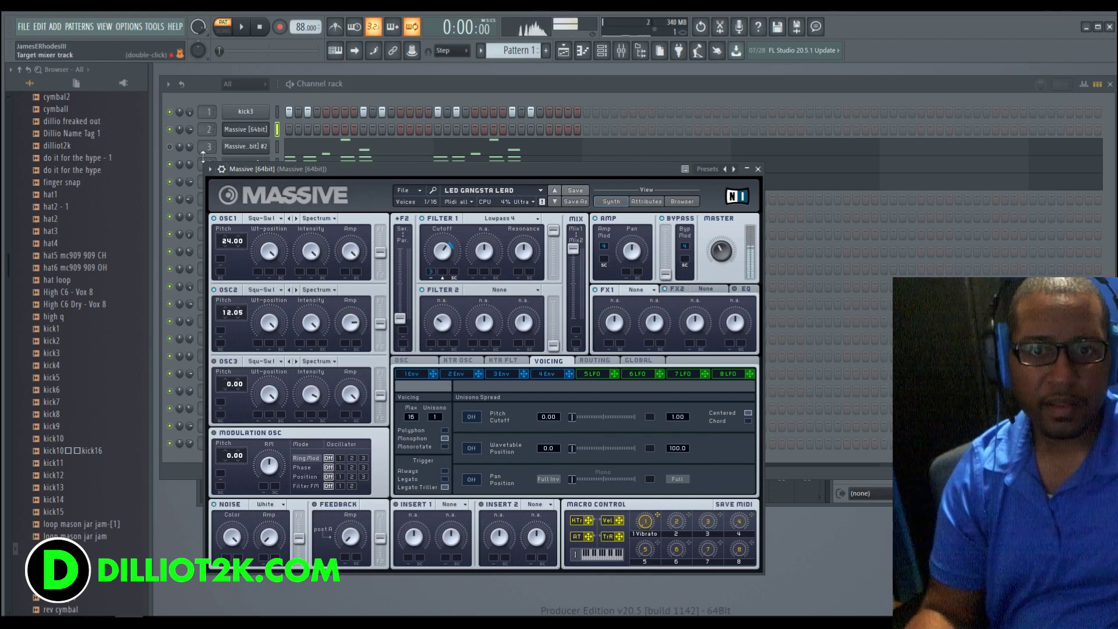
left_click(198, 136)
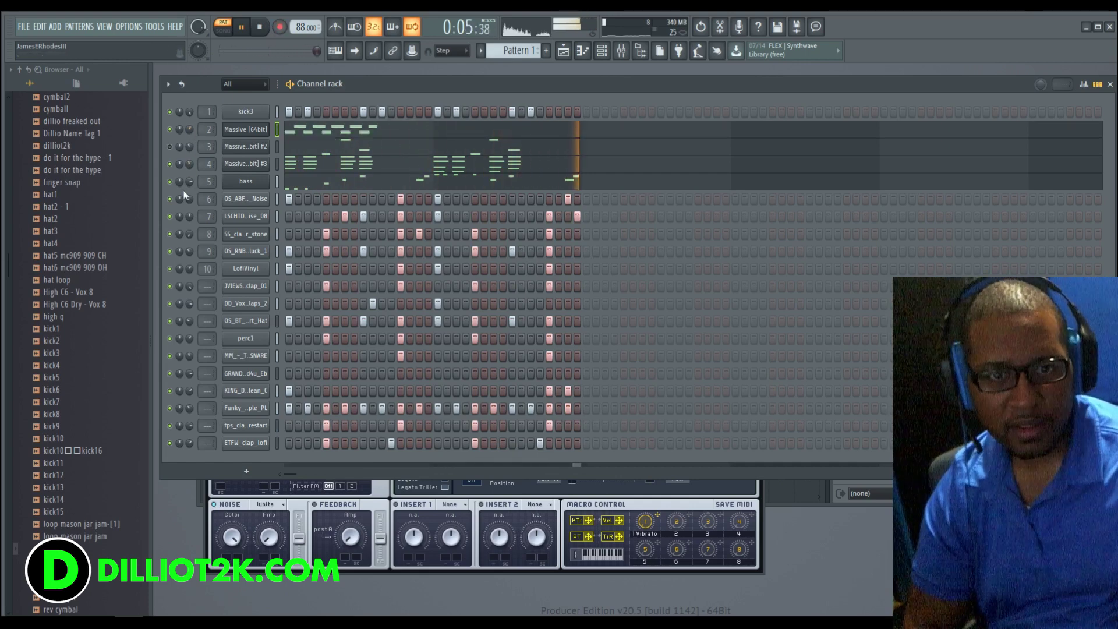
Stop playback and set both the first Massive's piano roll snap and the main snap to none
right_click(237, 130)
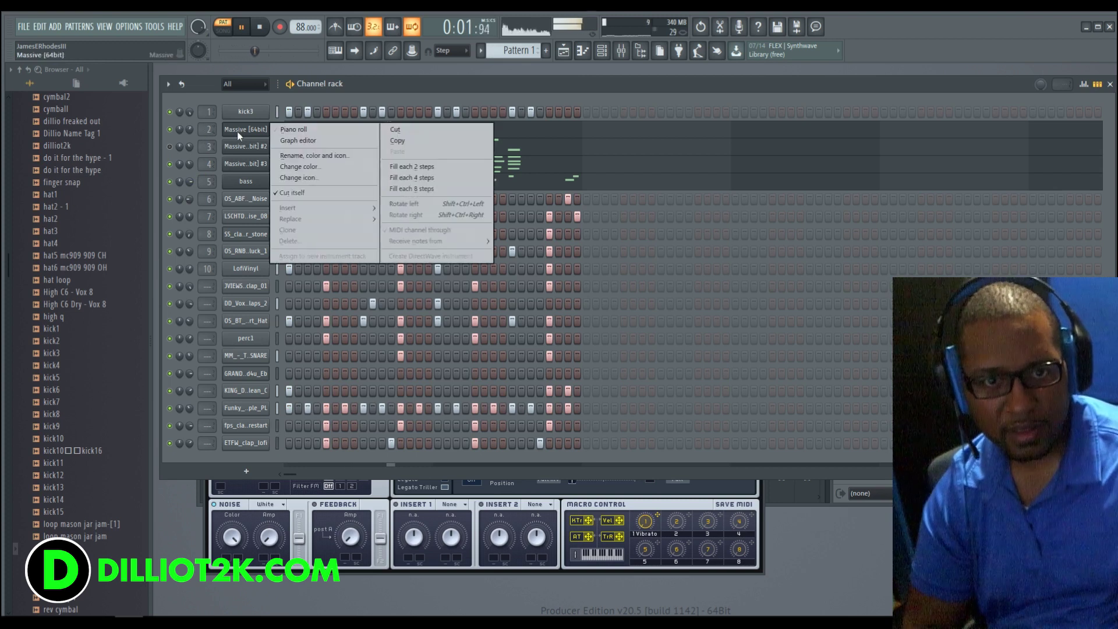
left_click(284, 131)
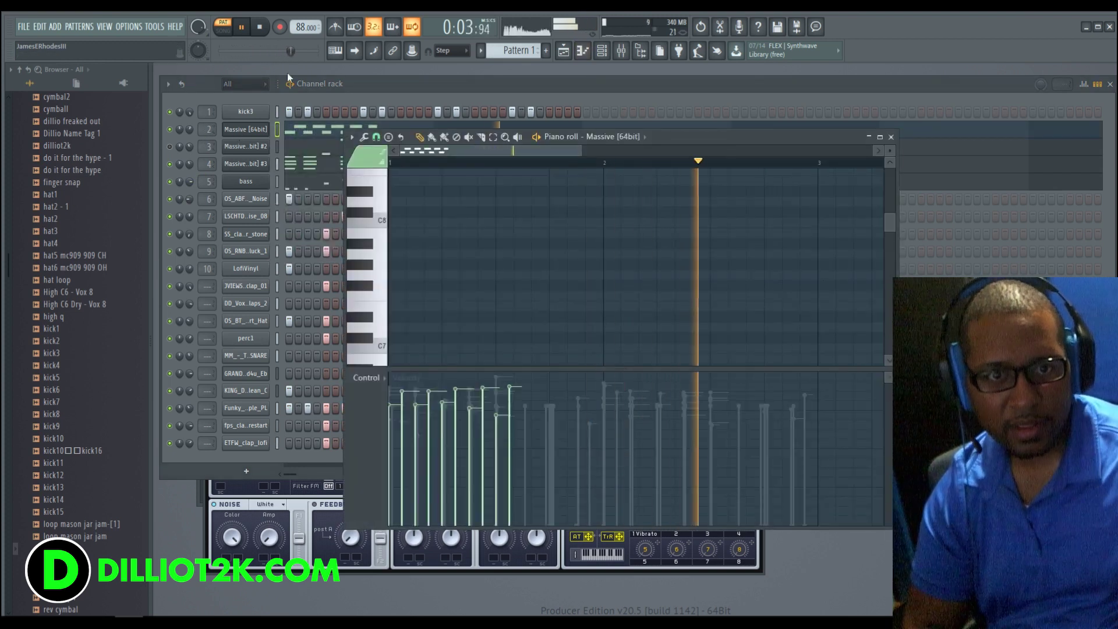
key("space")
left_click(375, 138)
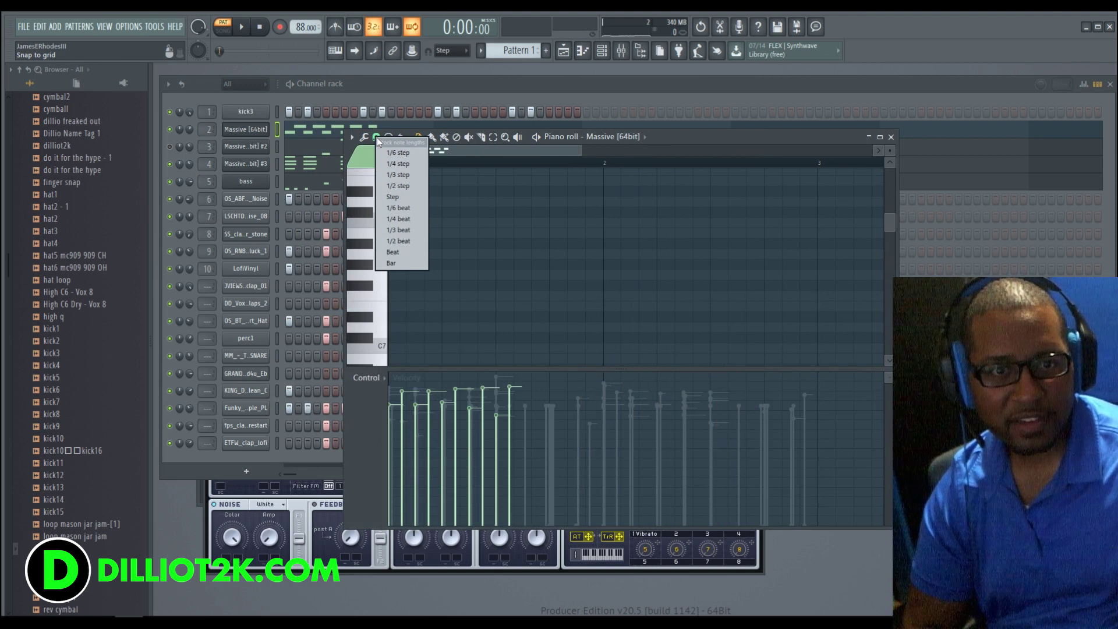
left_click(376, 138)
left_click(376, 138)
left_click(377, 139)
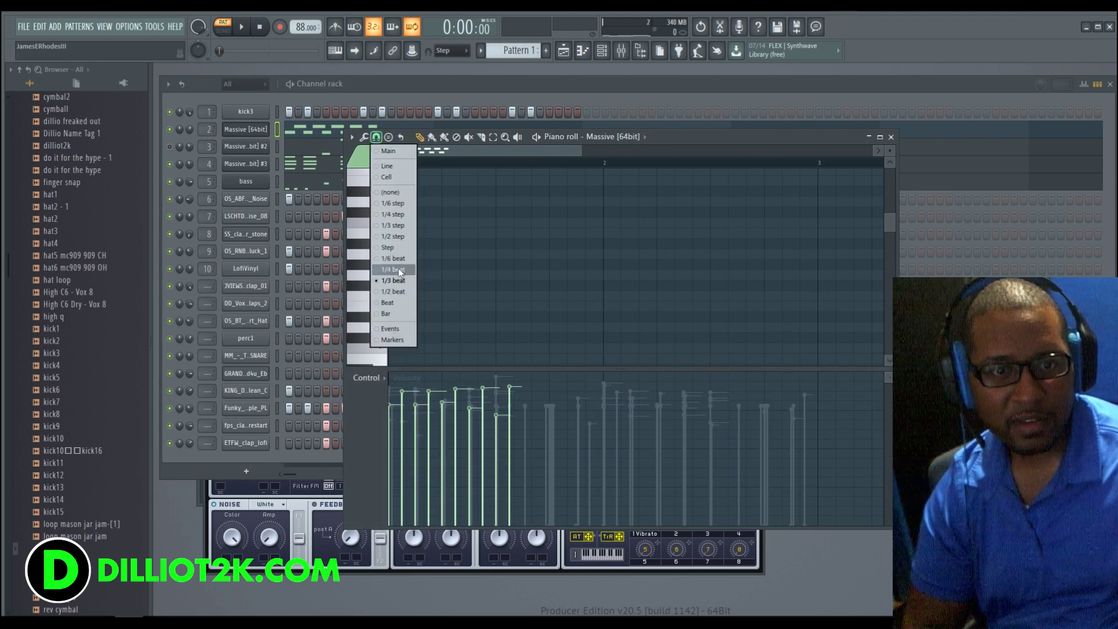
left_click(396, 194)
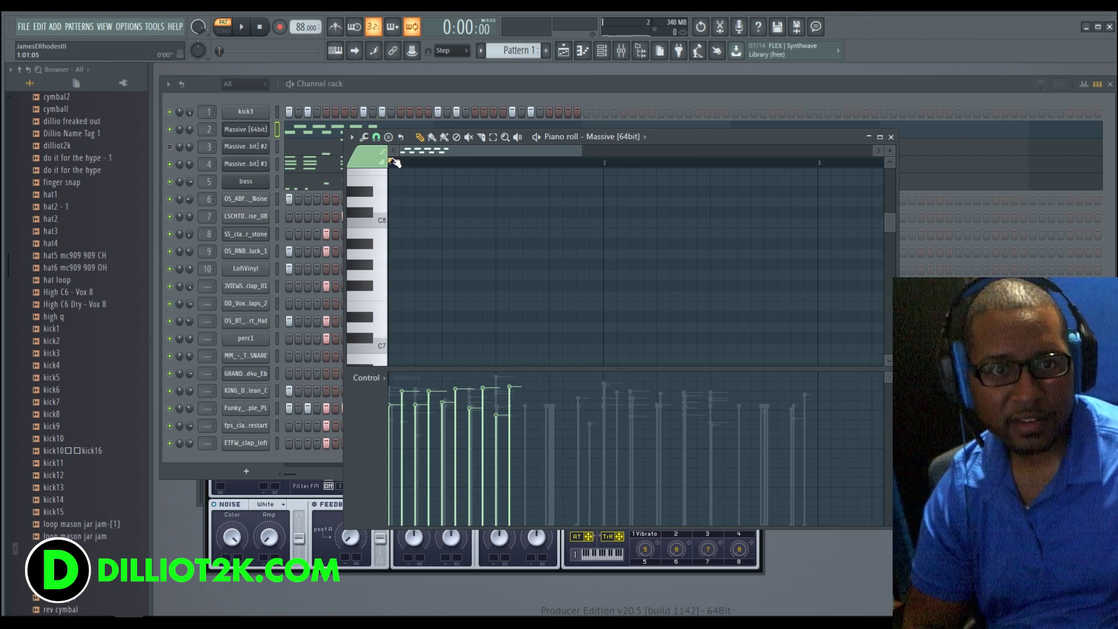
left_click(446, 52)
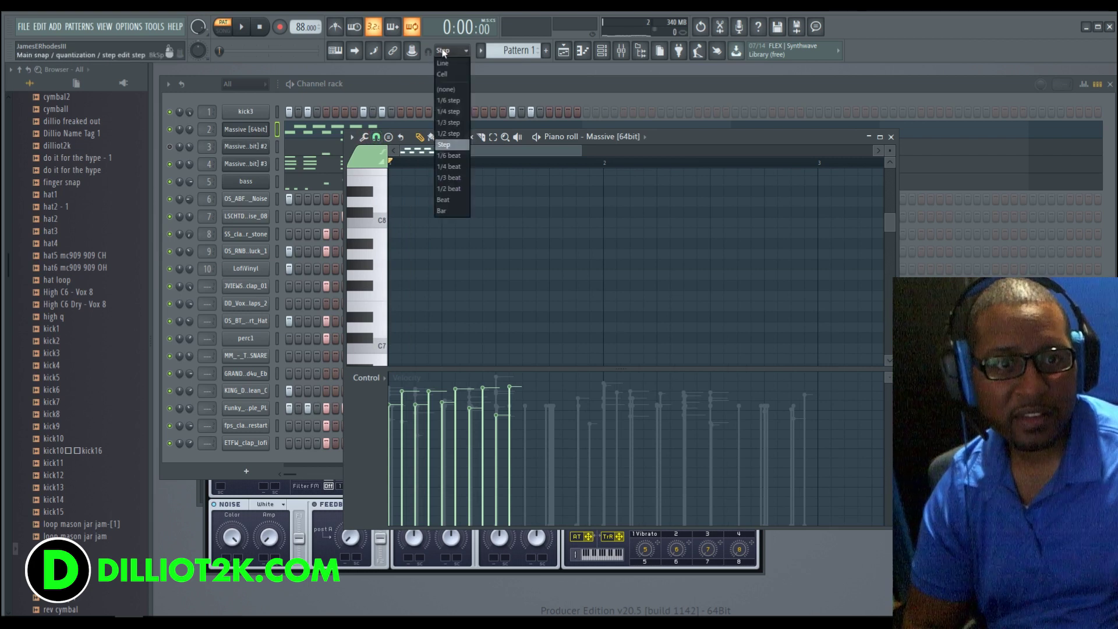
left_click(447, 89)
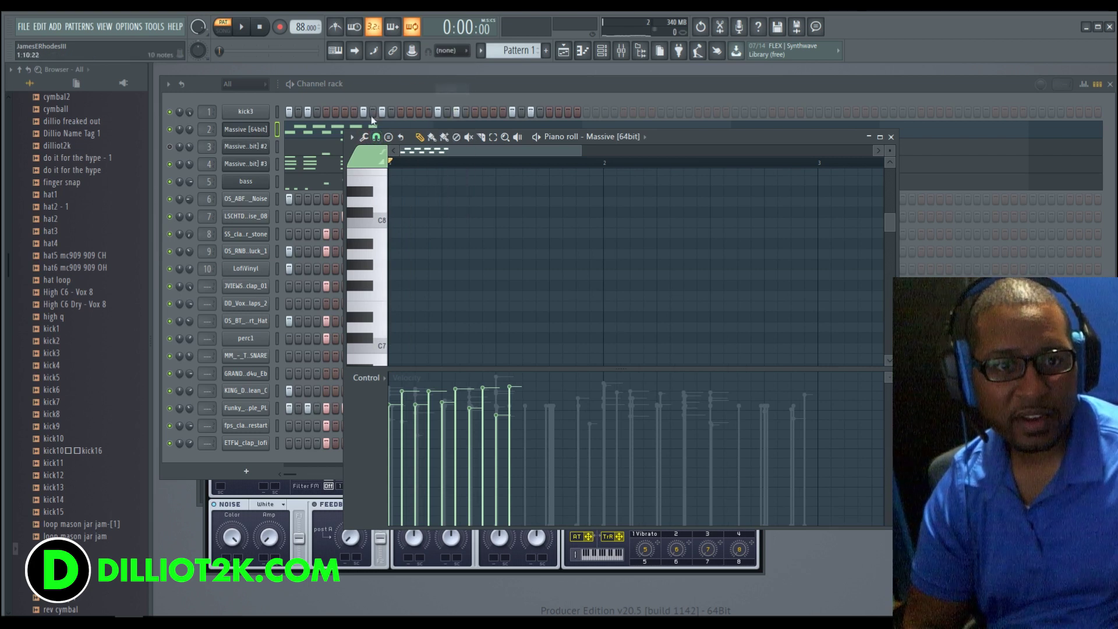
Cut the recorded notes from the first Massive channel and record a new lead melody over the playing pattern
left_click(277, 136)
key("ctrl+x")
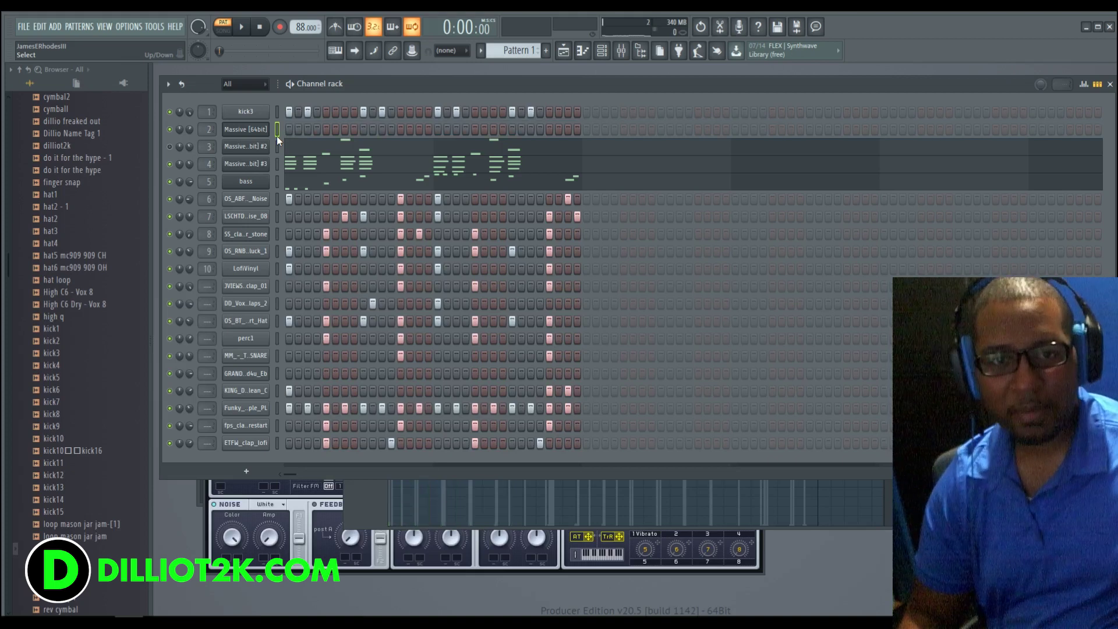
key("z")
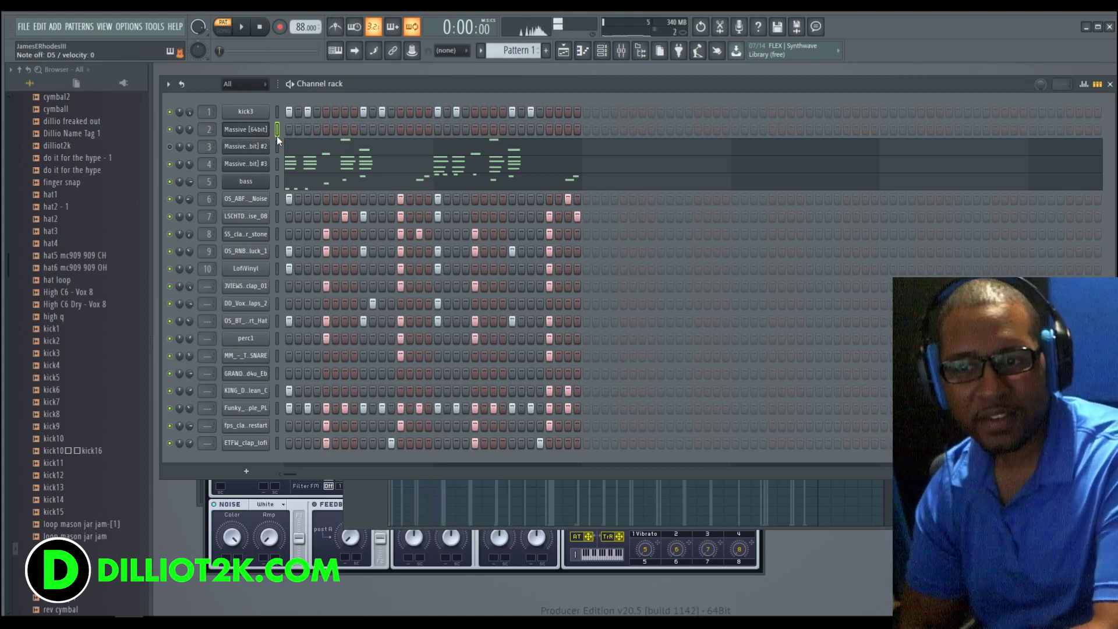
key("x")
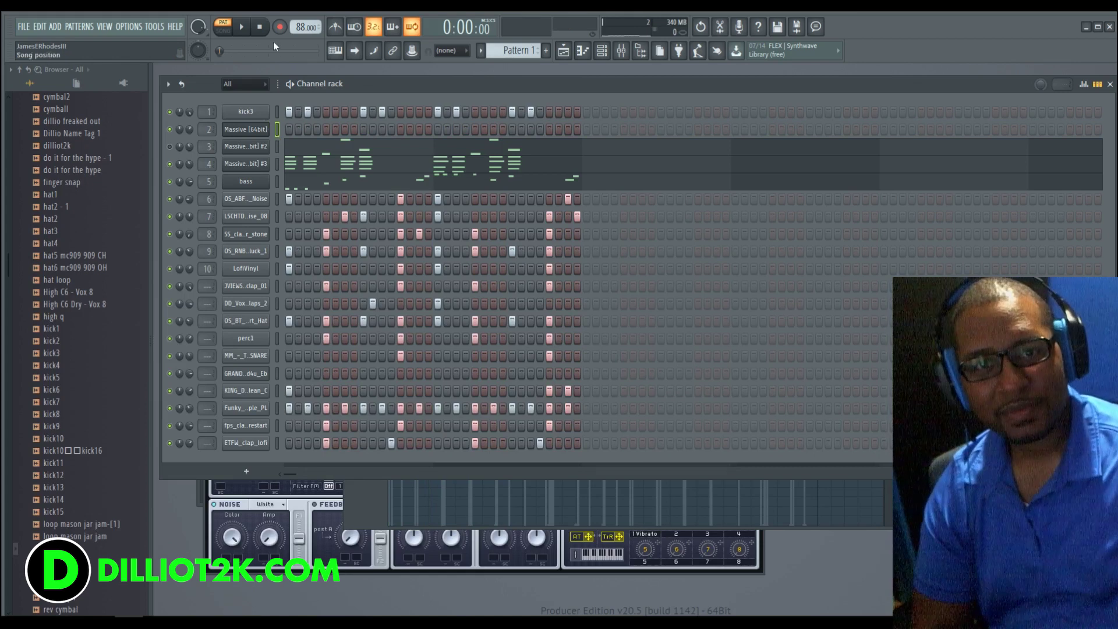
left_click(242, 28)
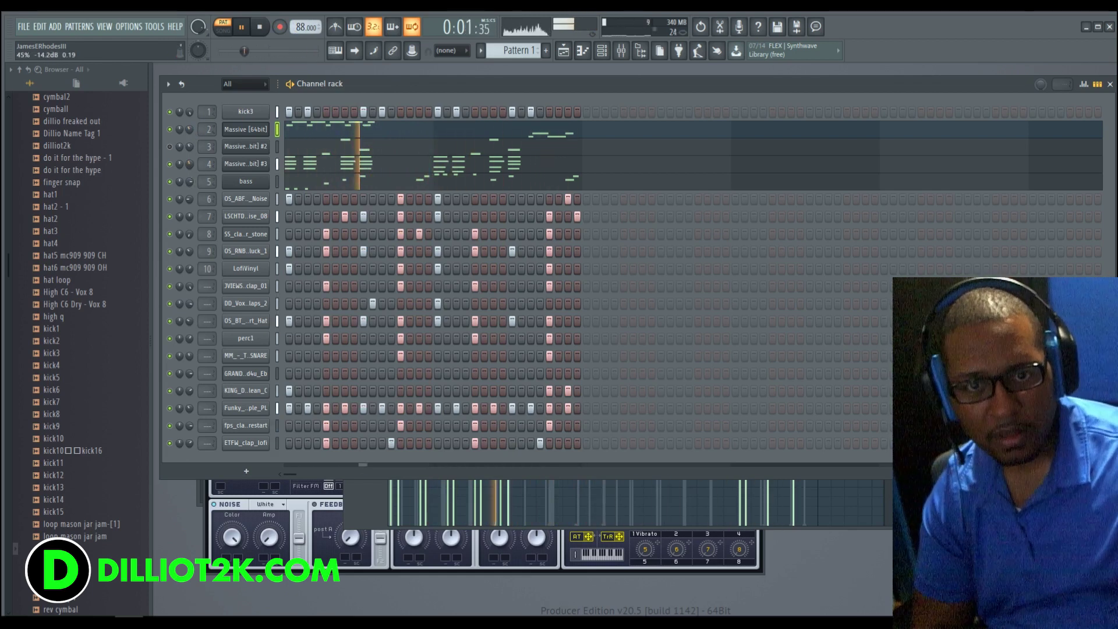
Set the OSC3 pitch of Massive #3 to 12.00 while the pattern plays and stop playback
left_click(240, 169)
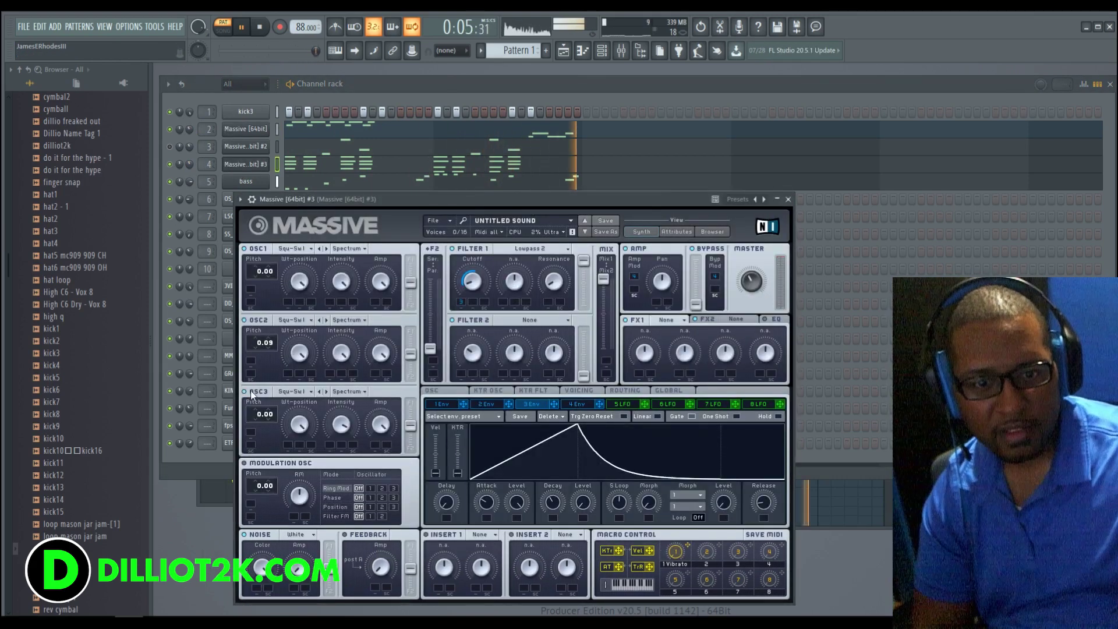
left_click_drag(259, 417, 257, 402)
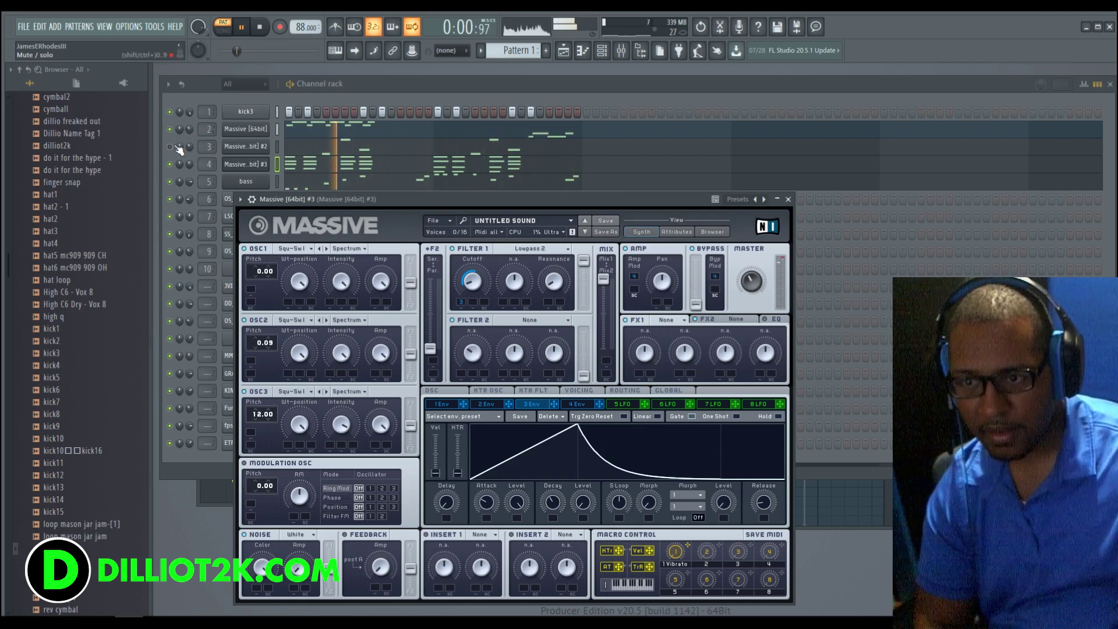
left_click(260, 28)
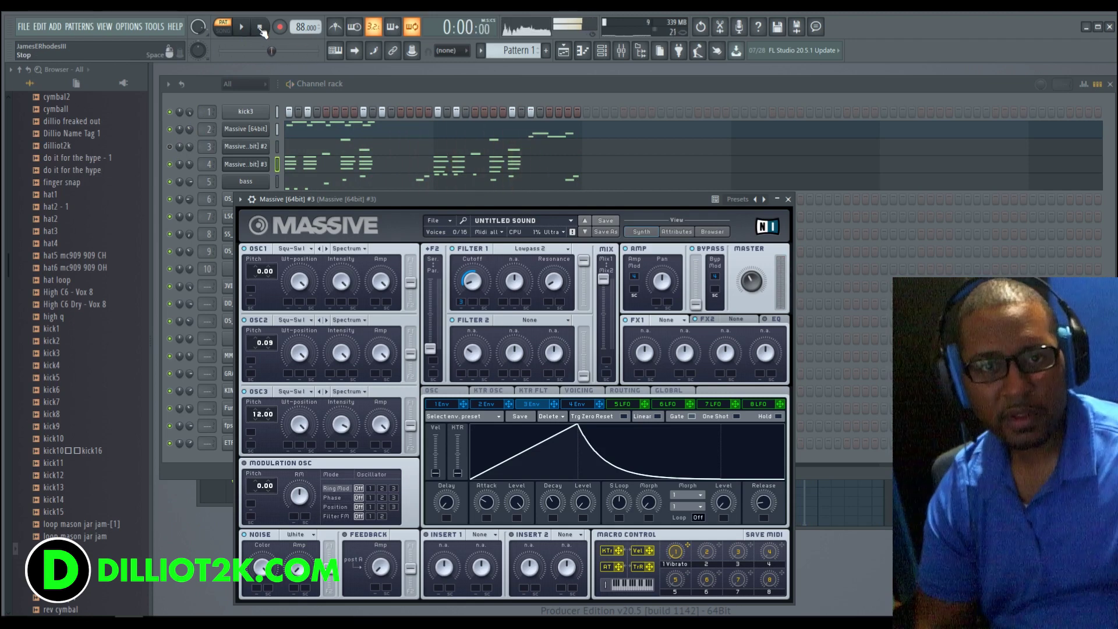